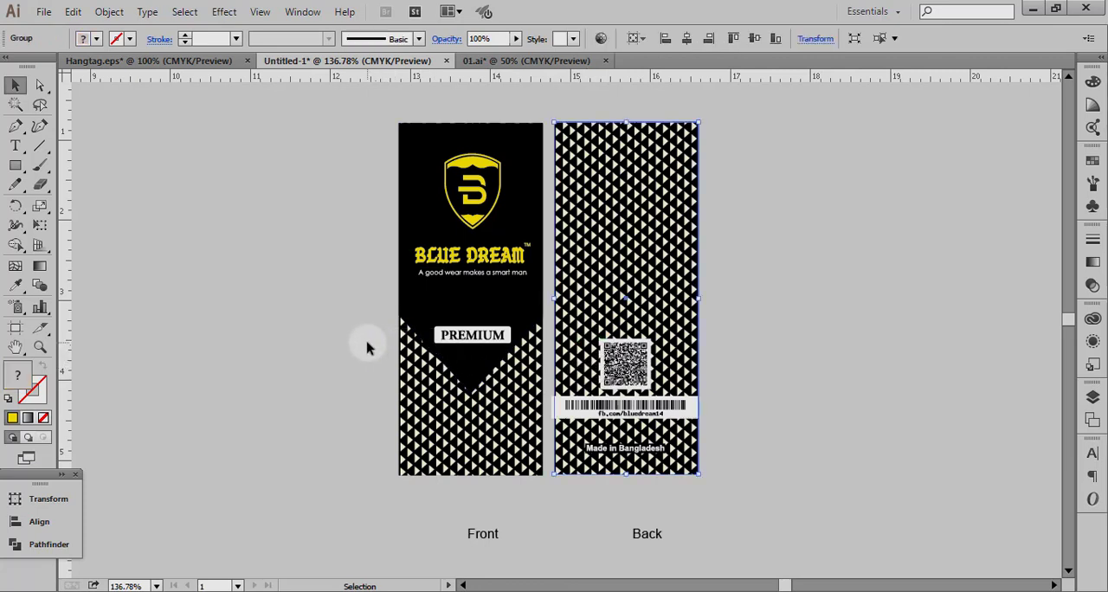
Examine the finished hang tag's front and back designs, including the shield logo, brand name and triangle pattern.
left_click(369, 210)
left_click(40, 346)
left_click_drag(322, 148, 791, 332)
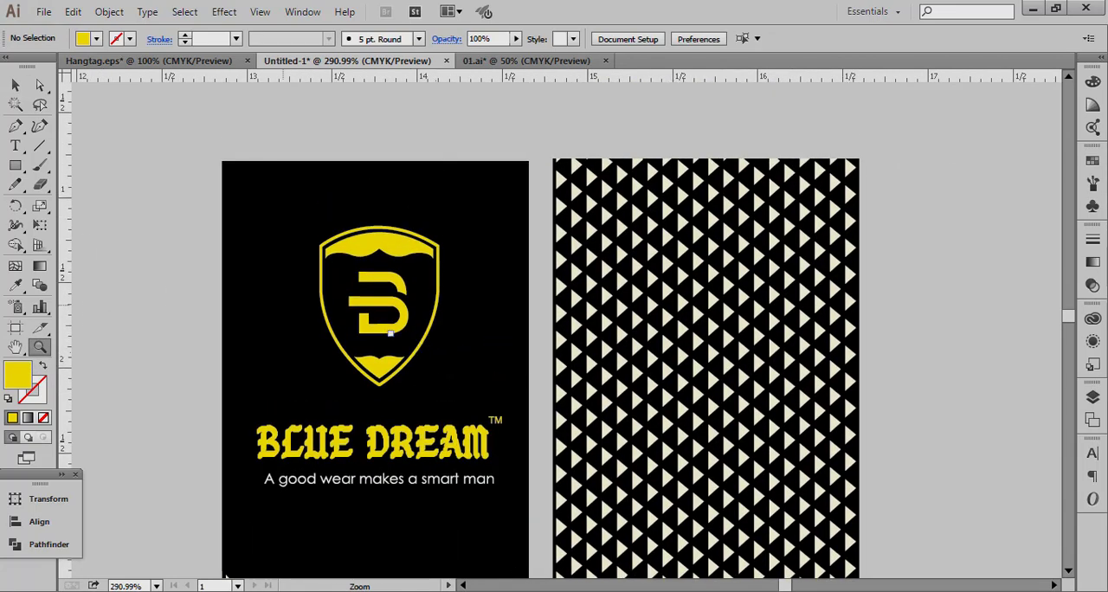
left_click(15, 84)
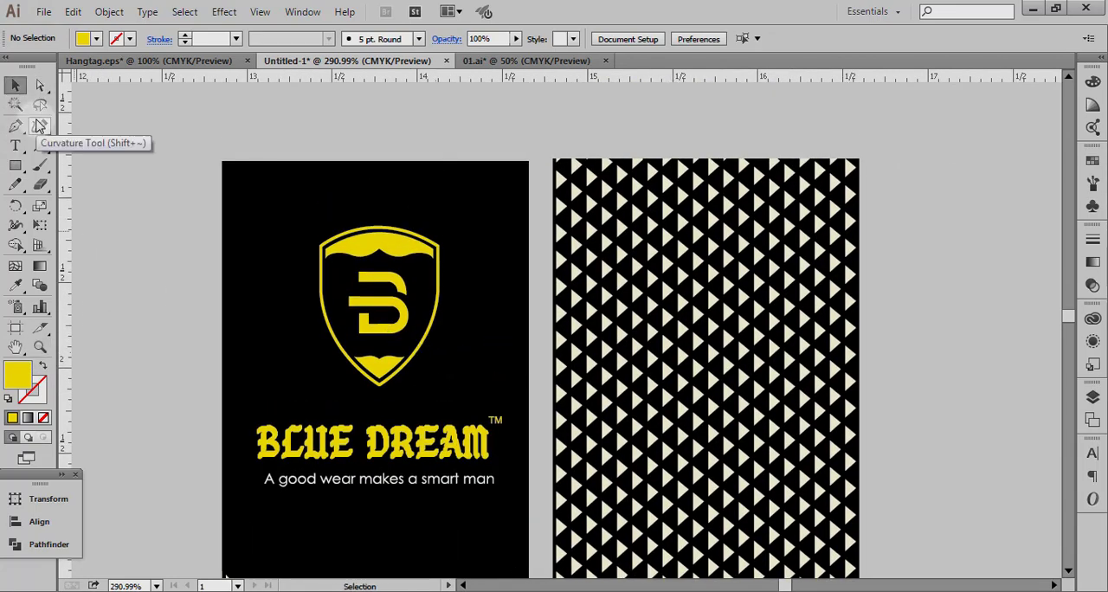
key("ctrl+1")
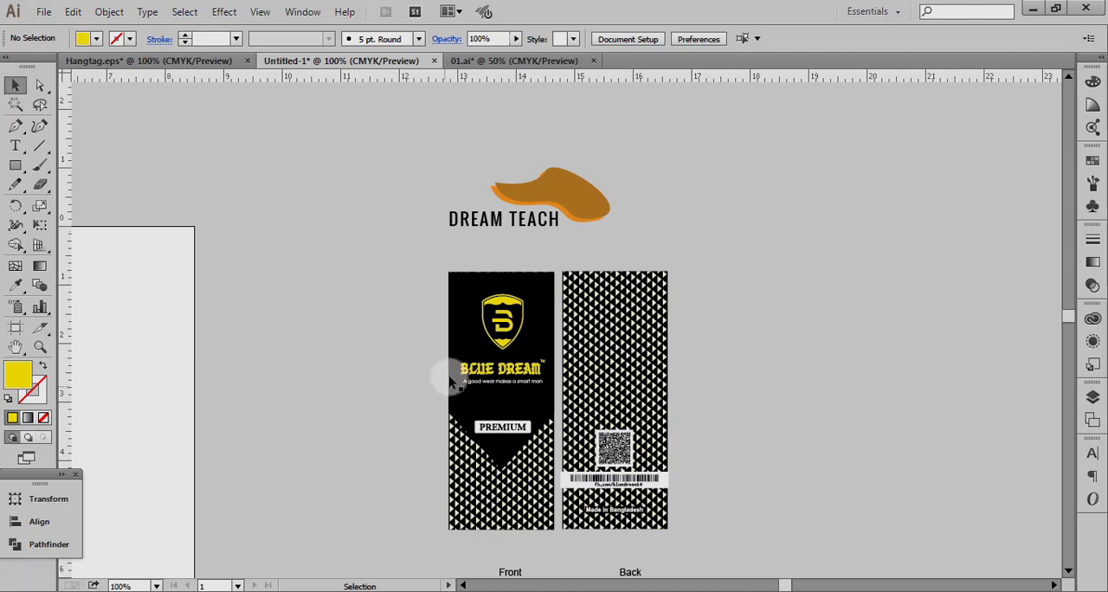
left_click_drag(428, 331, 551, 535)
left_click(273, 457)
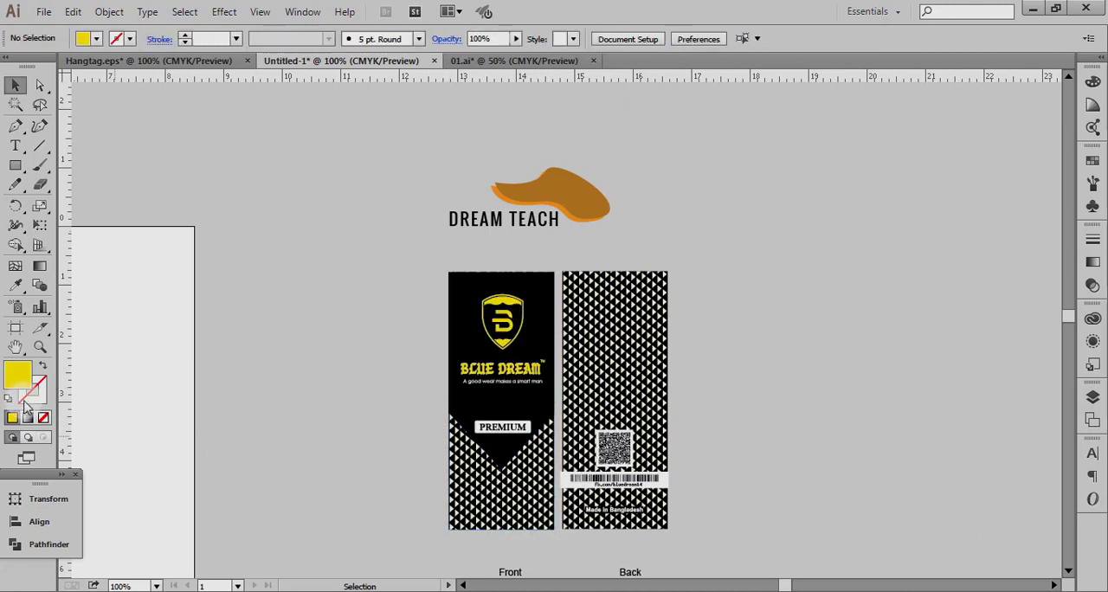
Check the width and height of the reference hang tag's back side.
left_click_drag(677, 259, 656, 295)
left_click(692, 272)
left_click_drag(705, 260, 647, 339)
left_click(705, 272)
left_click_drag(705, 261, 669, 298)
left_click(48, 501)
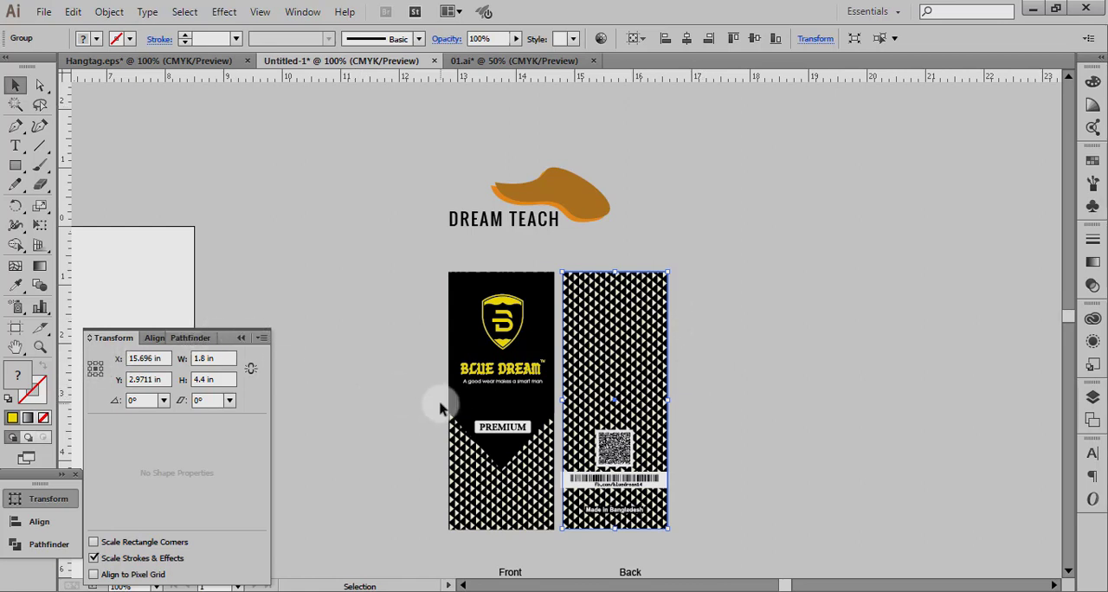
scroll(440, 403, "down", 1)
left_click(242, 338)
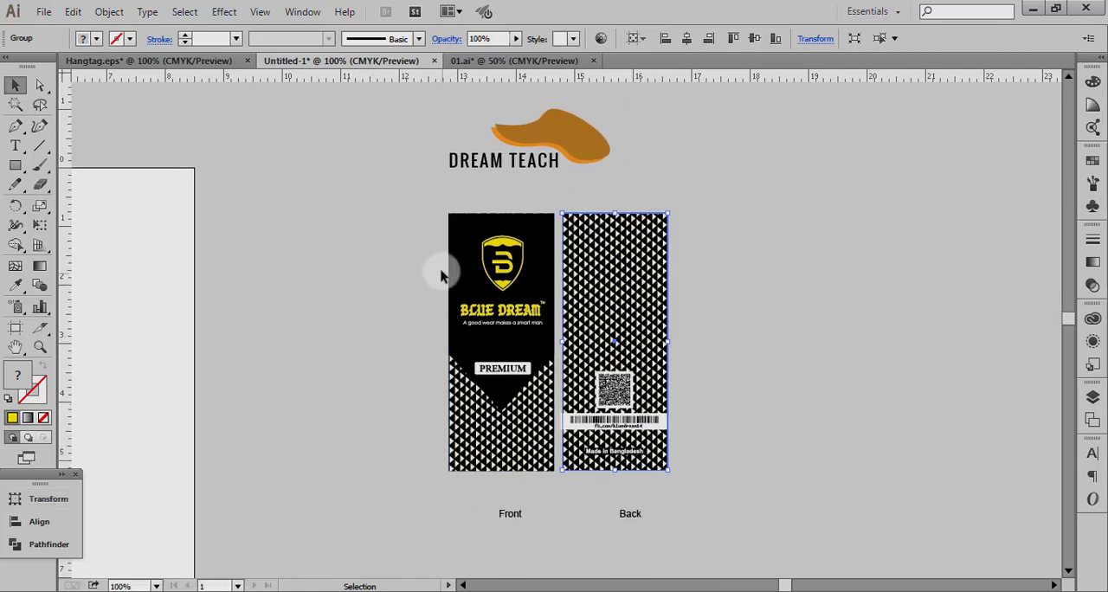
left_click(510, 429)
left_click_drag(708, 259, 713, 363)
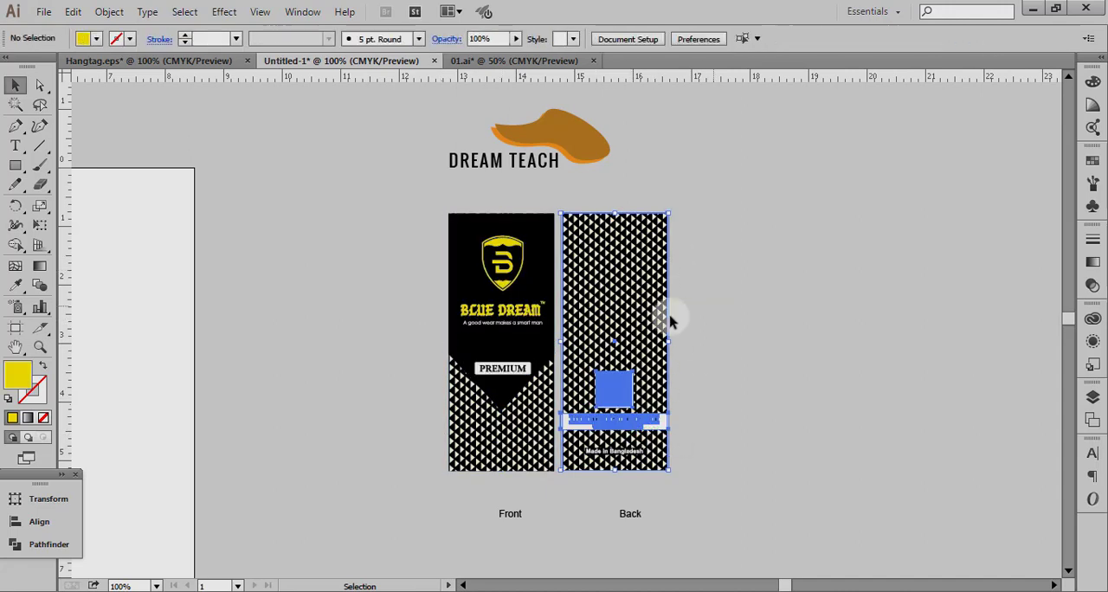
Draw a rectangle 1.8 in wide and 4.4 in high on the blank artboard.
left_click(15, 346)
left_click_drag(271, 378, 491, 373)
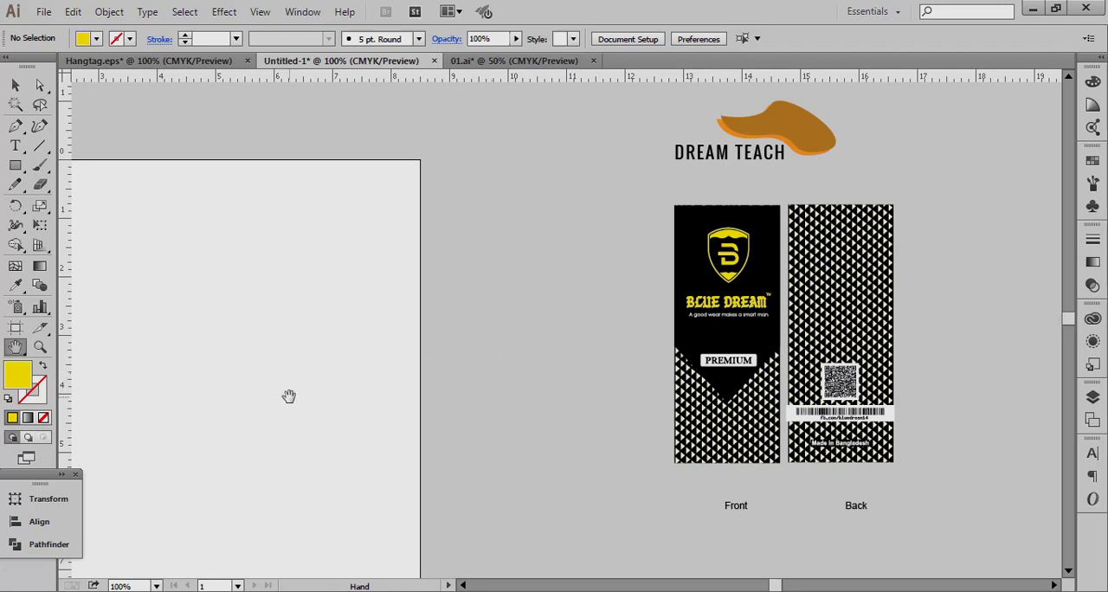
left_click_drag(288, 396, 432, 323)
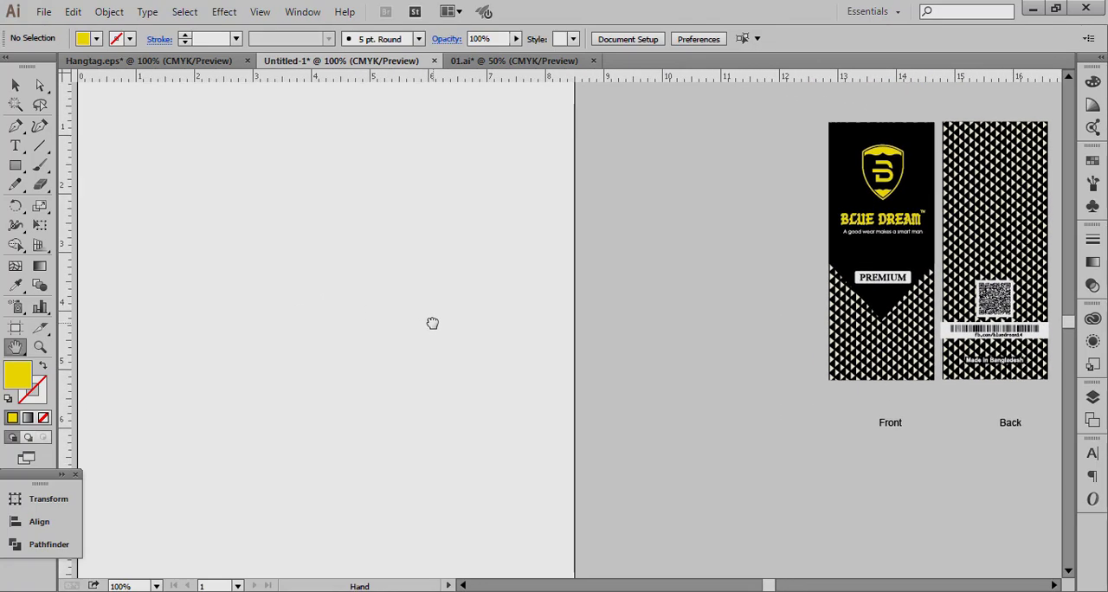
key("p")
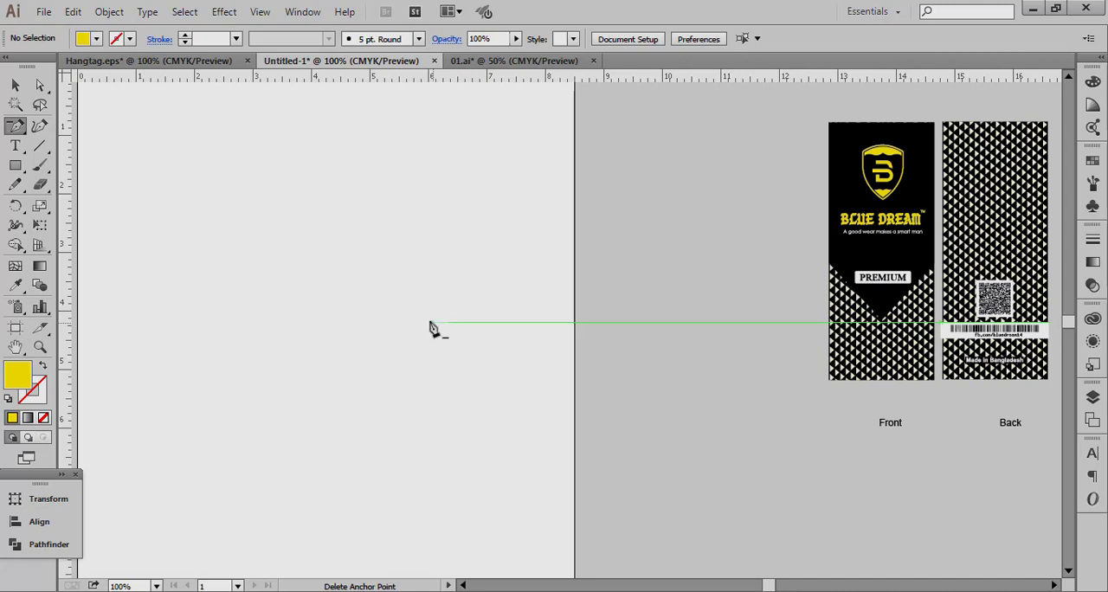
key("v")
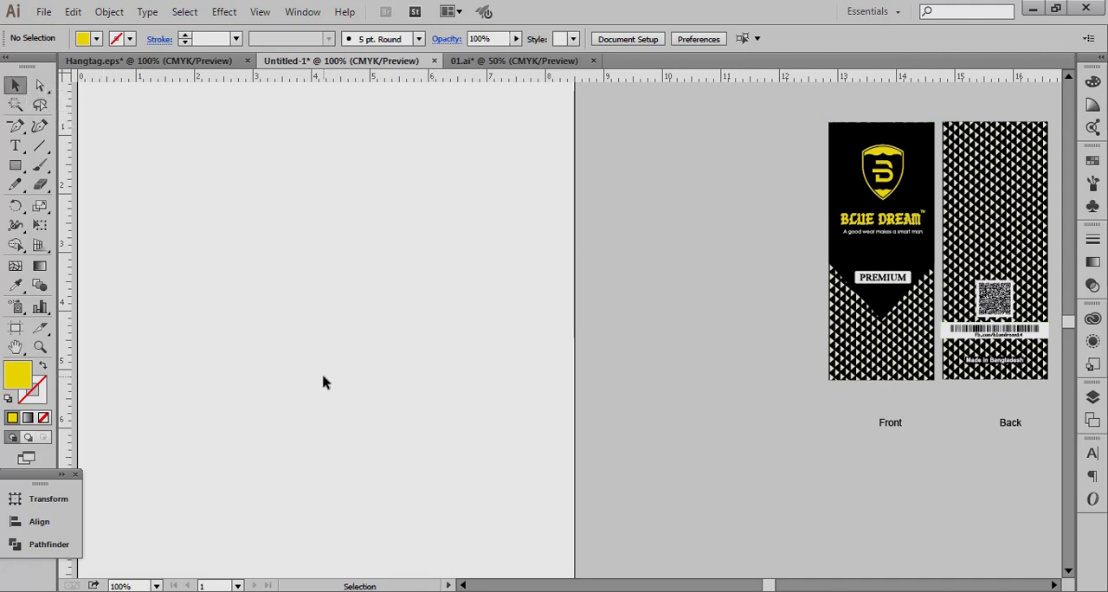
key("ctrl+minus")
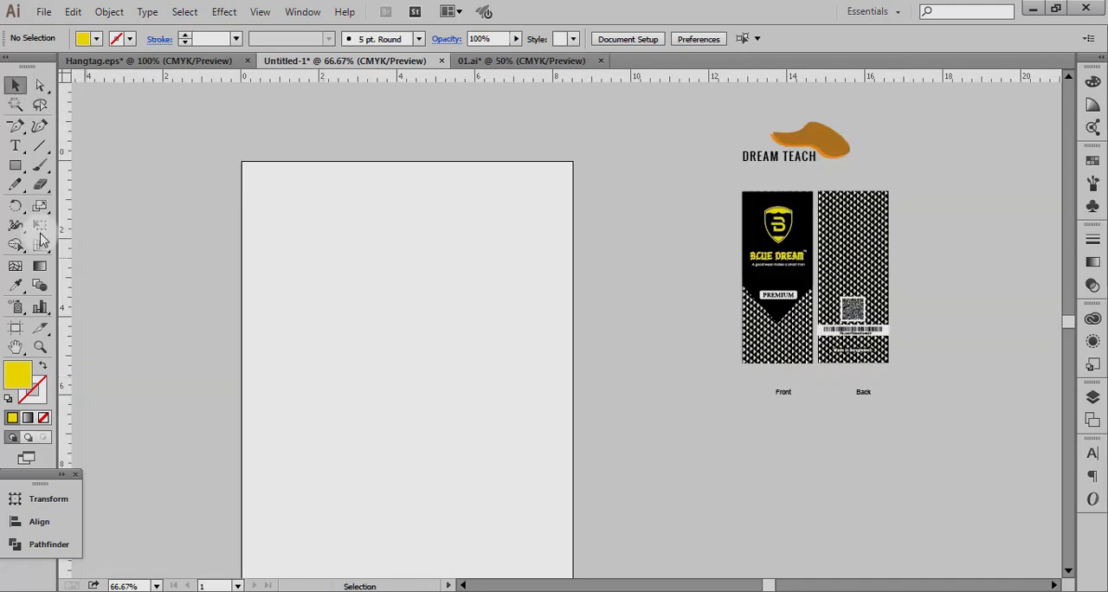
left_click(14, 165)
left_click(360, 268)
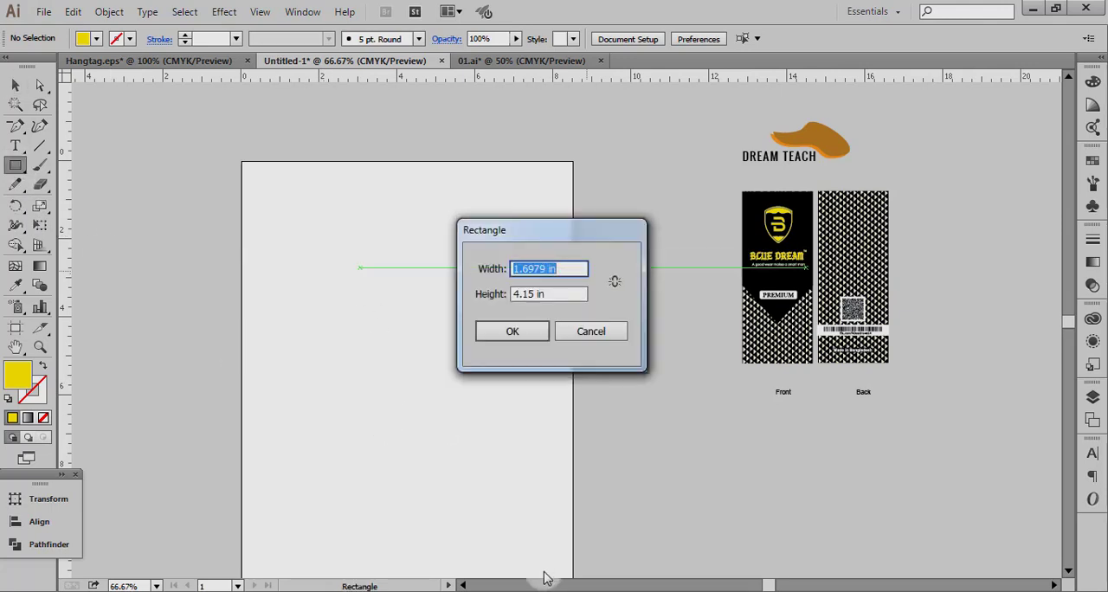
key("Tab")
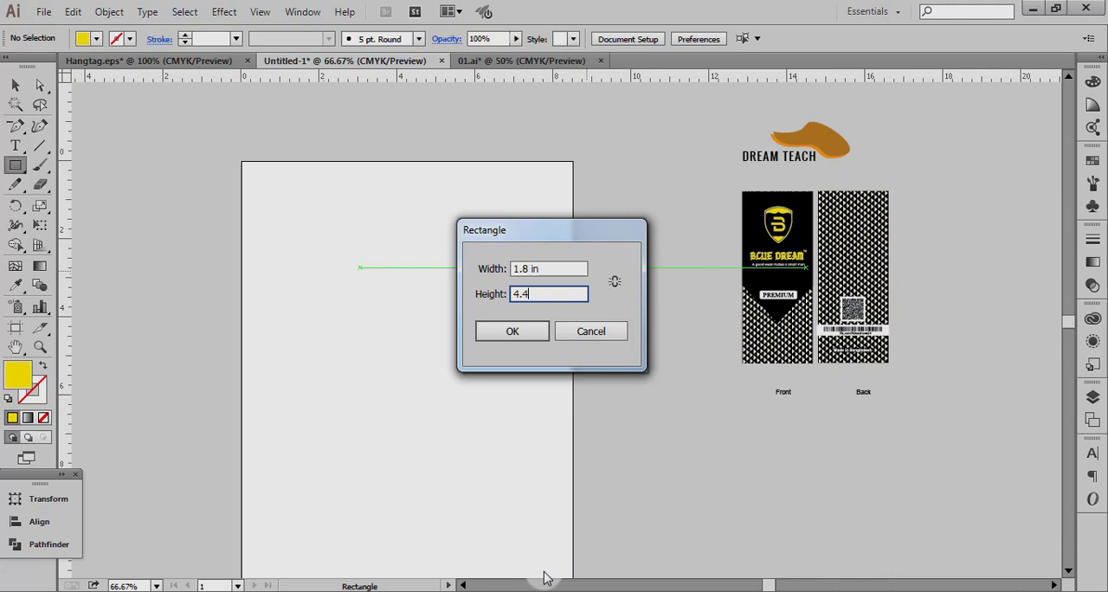
key("Return")
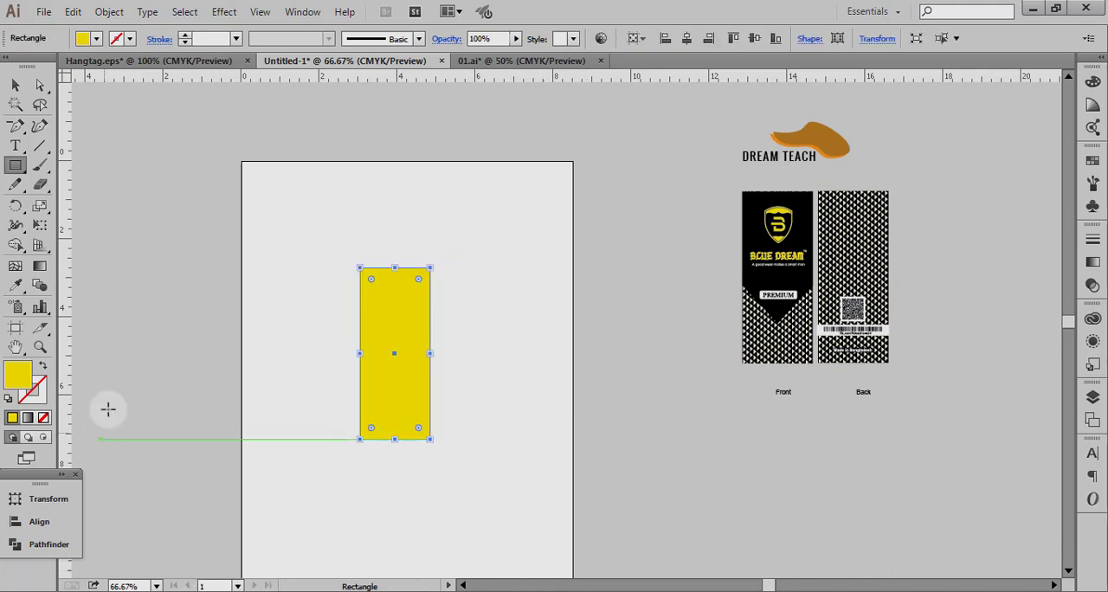
Swap the rectangle's fill and stroke, leaving no fill, and make the 1 pt stroke black.
left_click(41, 366)
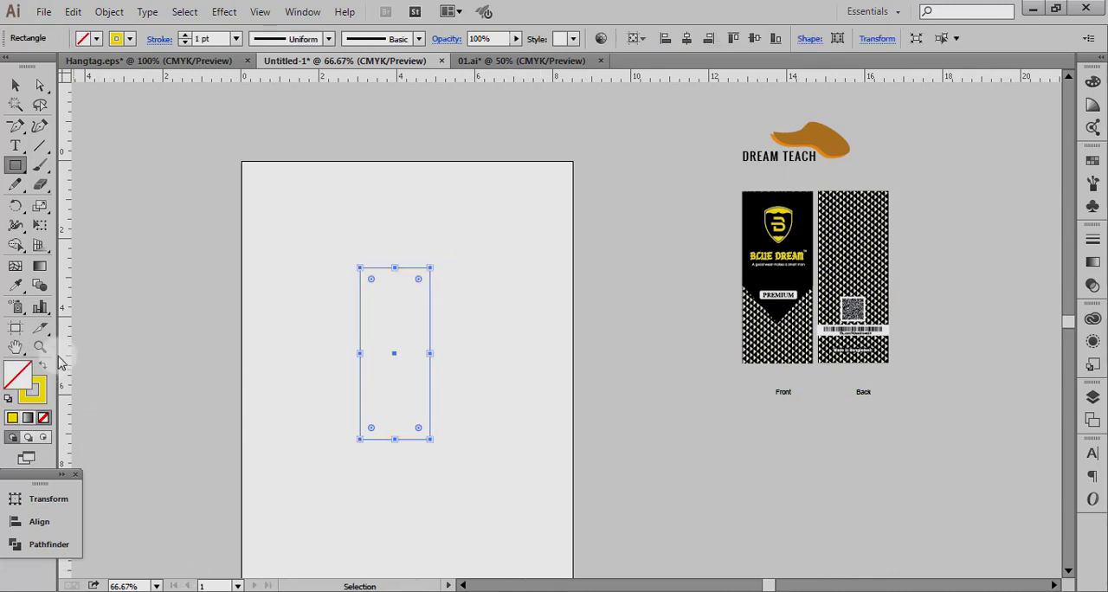
left_click(33, 389)
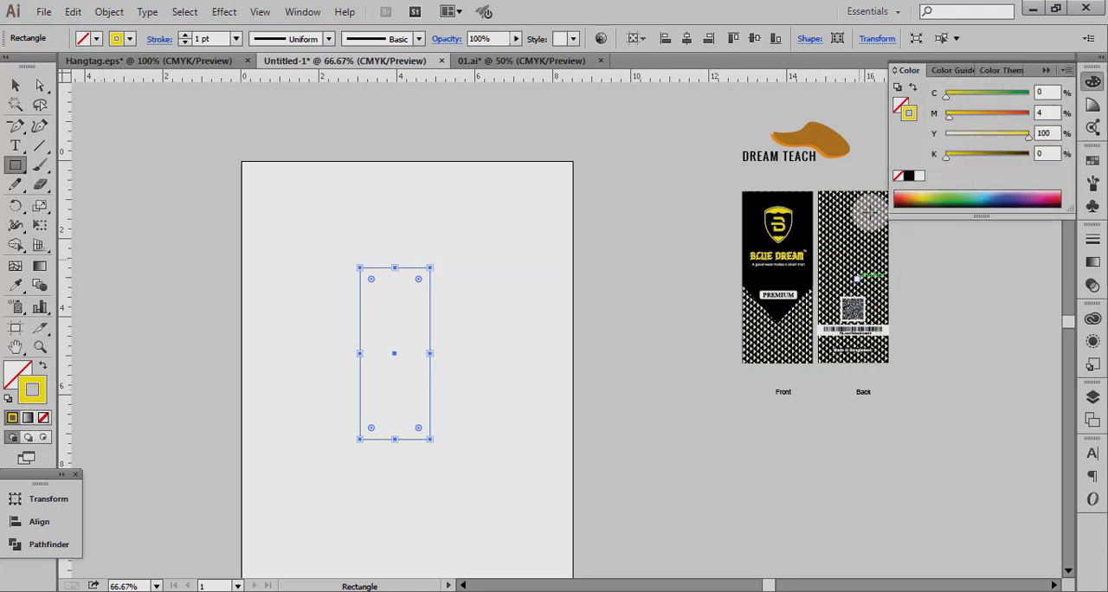
left_click(908, 175)
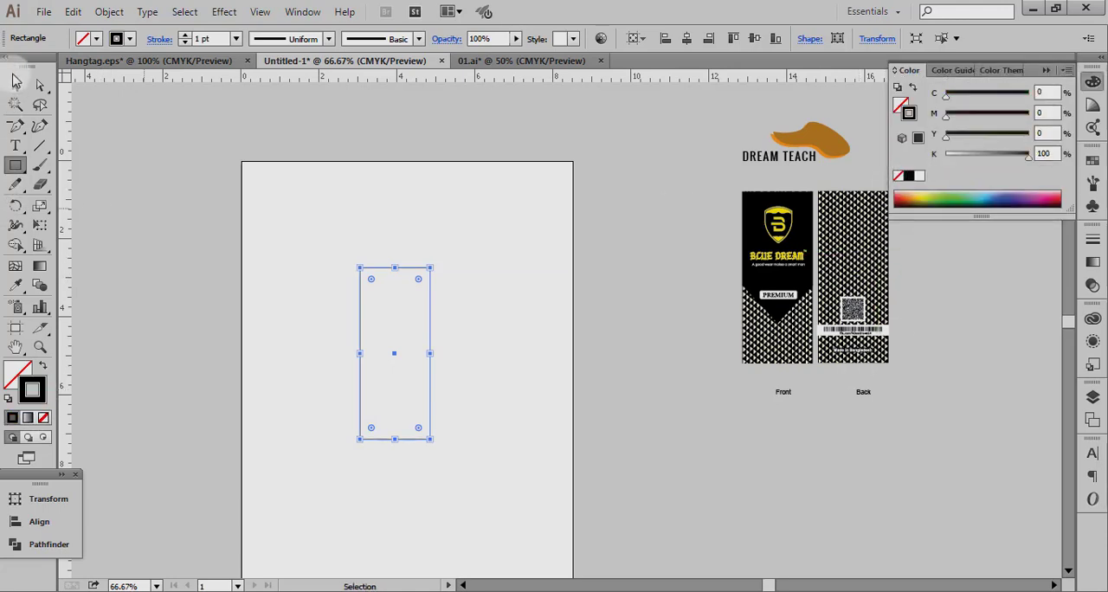
left_click(14, 85)
left_click(259, 220)
left_click_drag(274, 207, 499, 500)
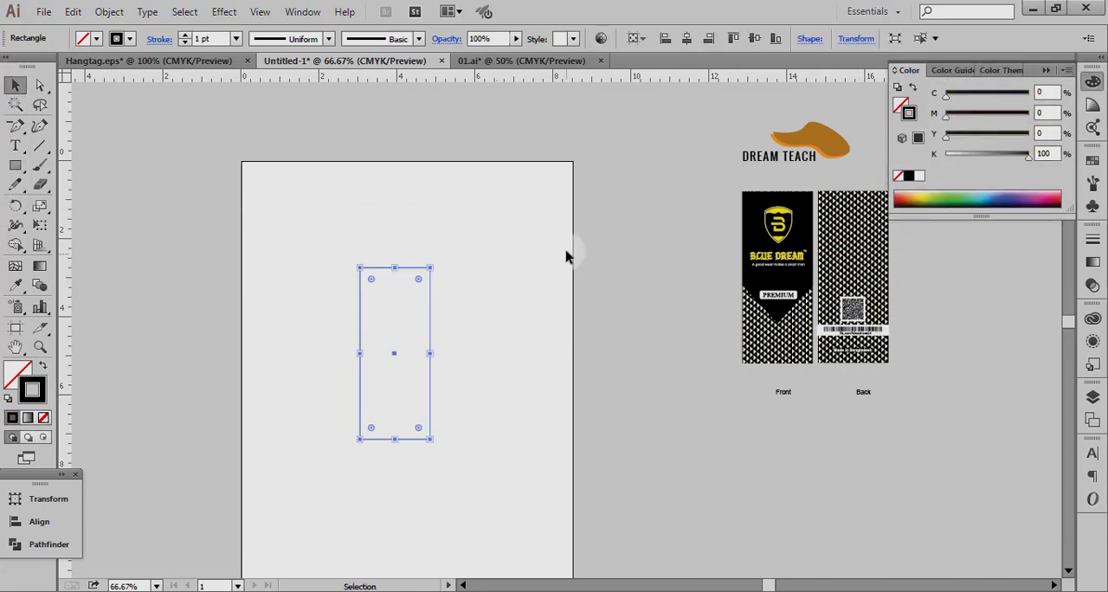
left_click(564, 252)
Offset the rectangle's path outward by 0.12 in with Miter joins and a miter limit of 4.
left_click(40, 347)
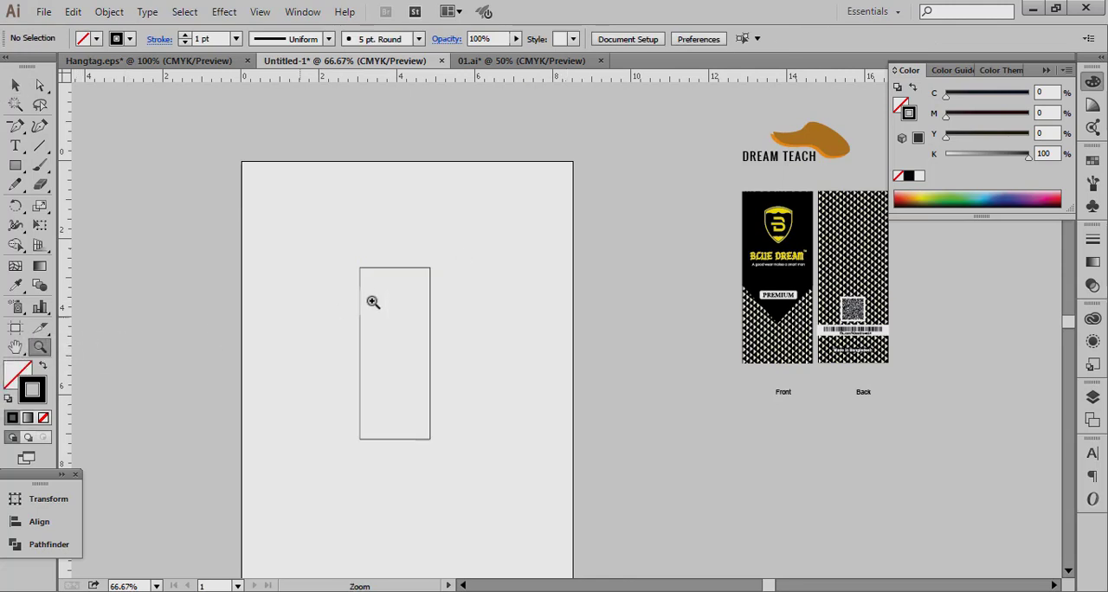
left_click_drag(330, 229, 493, 499)
left_click(15, 84)
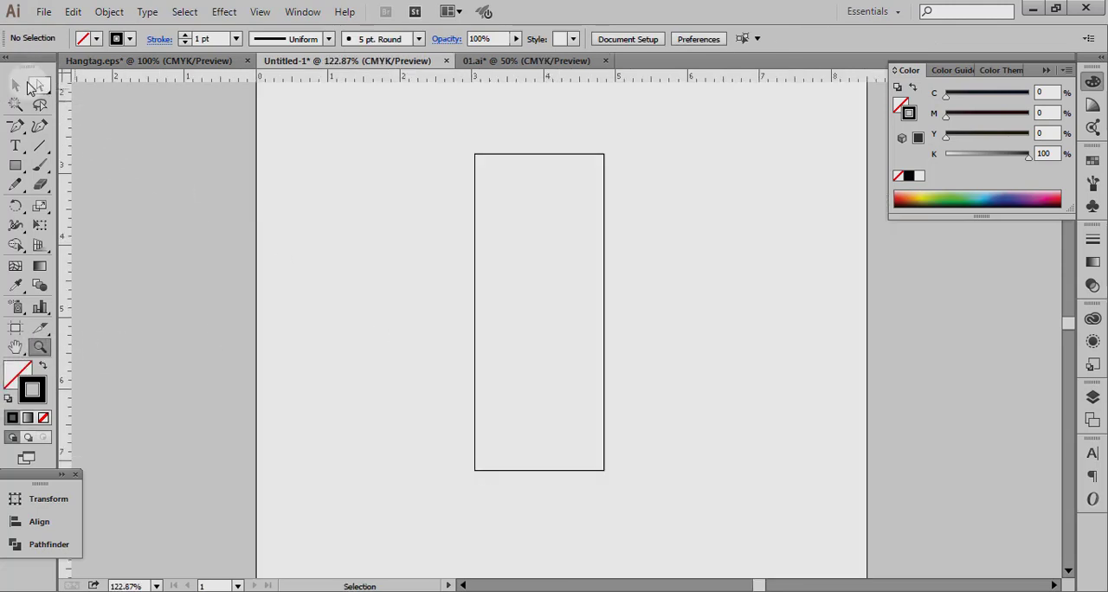
left_click_drag(388, 187, 525, 348)
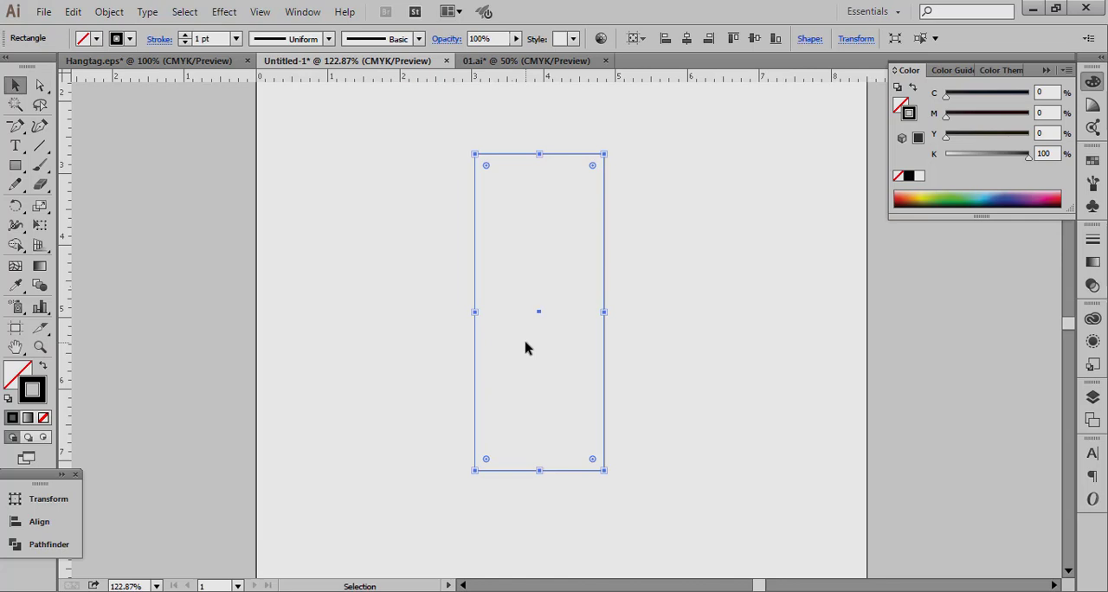
key("alt+o")
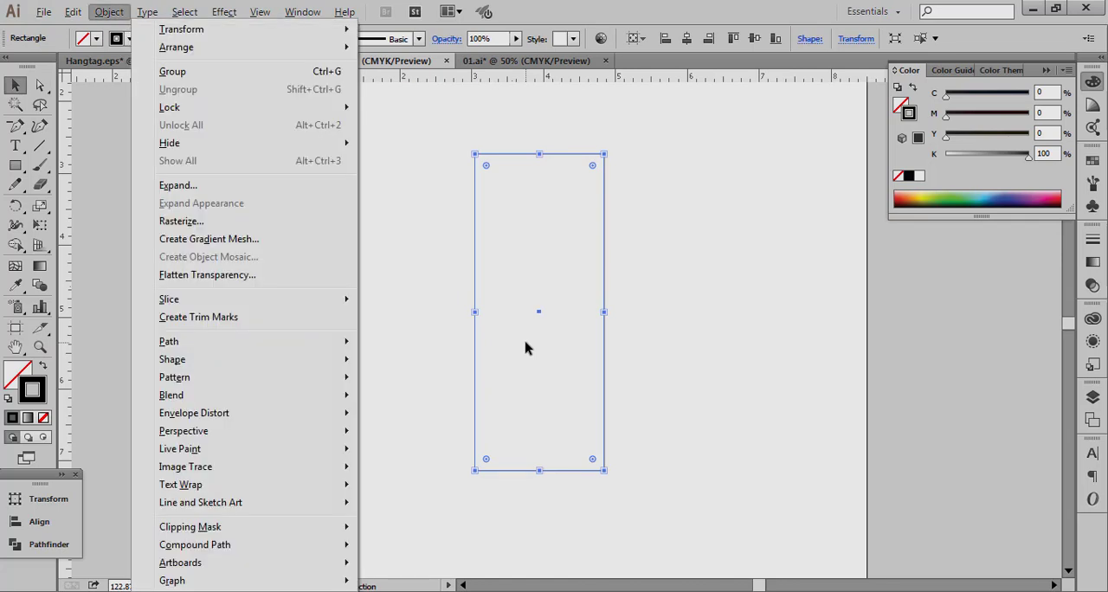
key("Right")
key("Down")
key("Down")
key("Down")
key("Return")
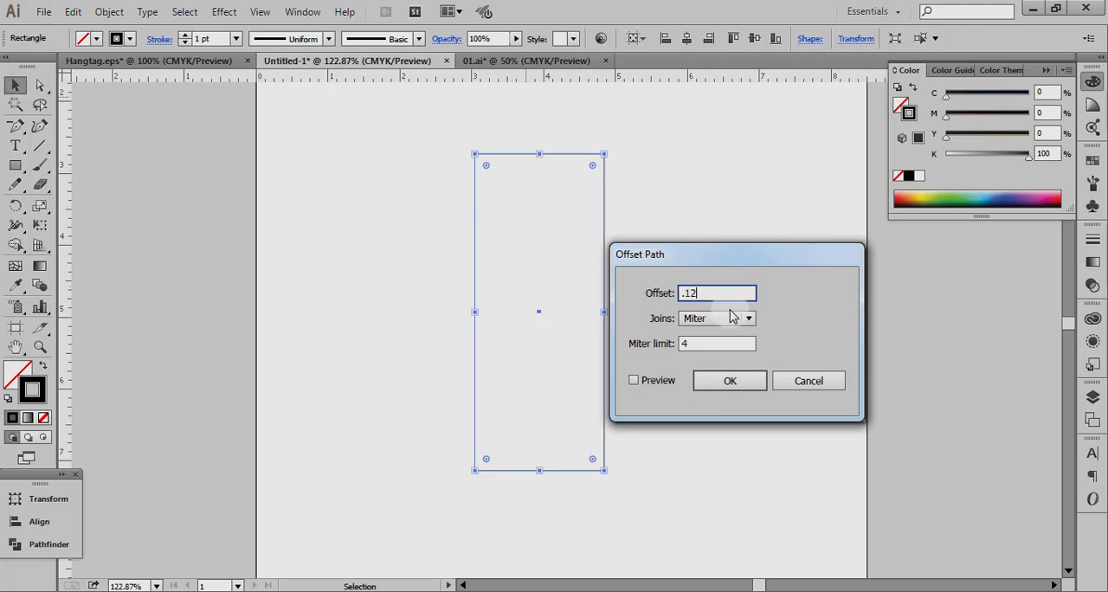
key("Return")
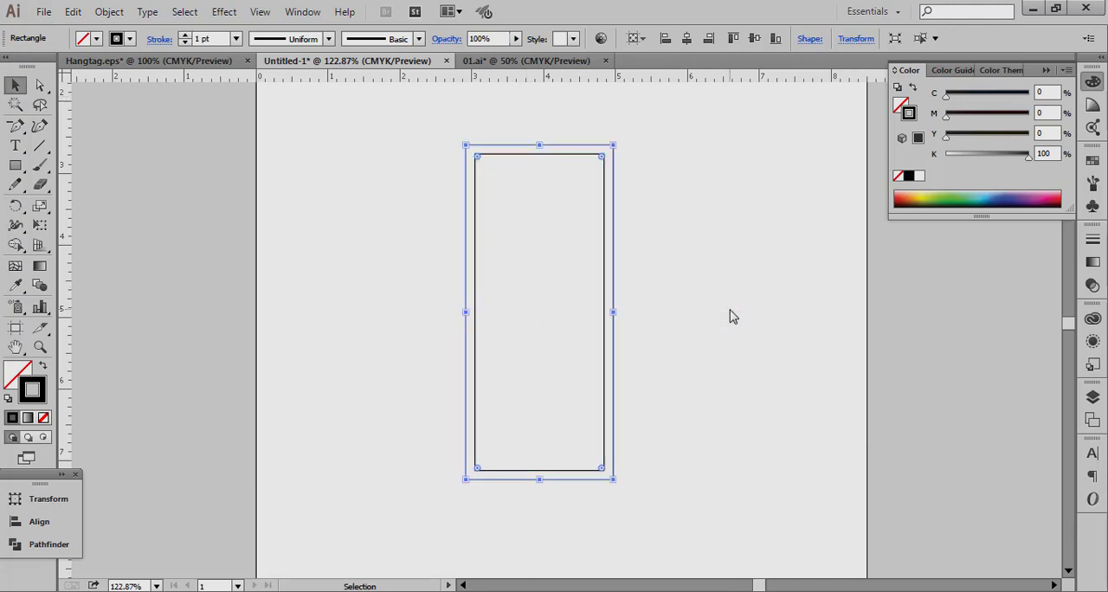
left_click(644, 141)
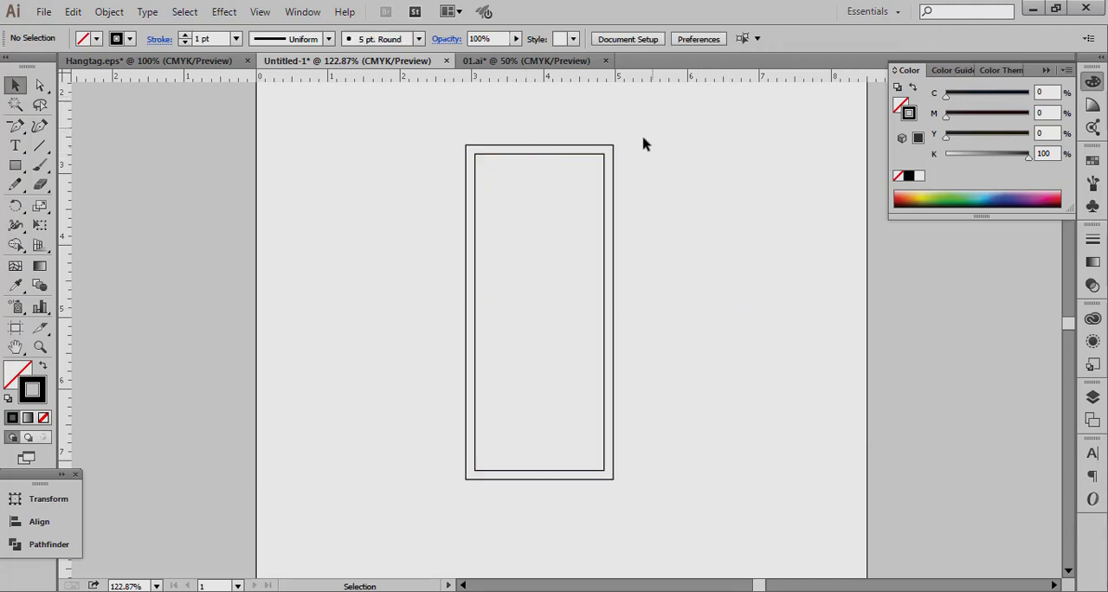
Review the two nested rectangle outlines on the artboard against the reference hang tag.
left_click_drag(654, 128, 454, 521)
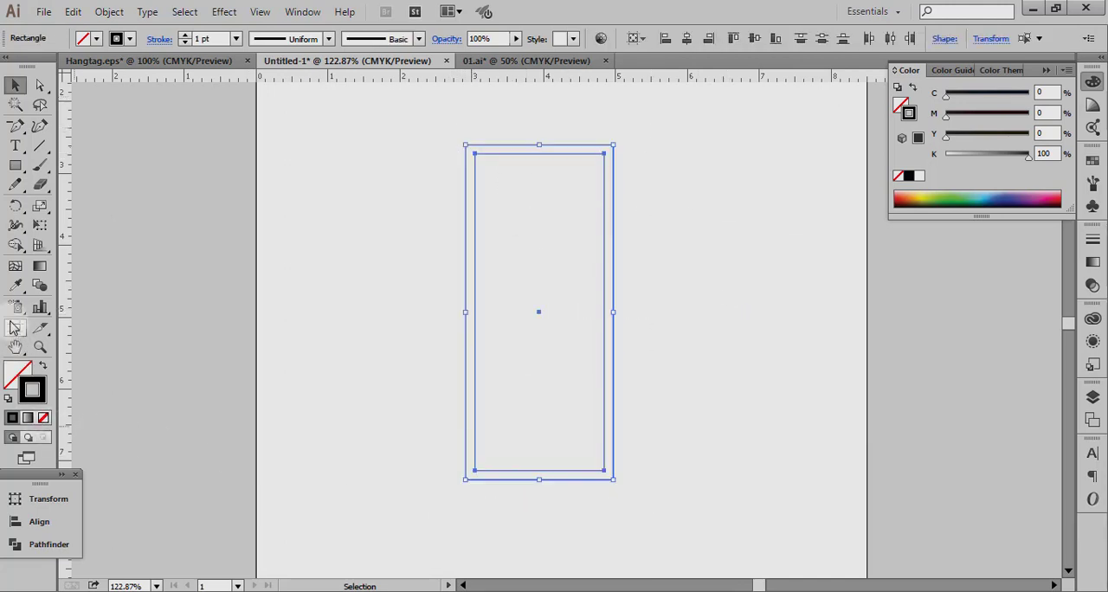
left_click(15, 346)
left_click(15, 84)
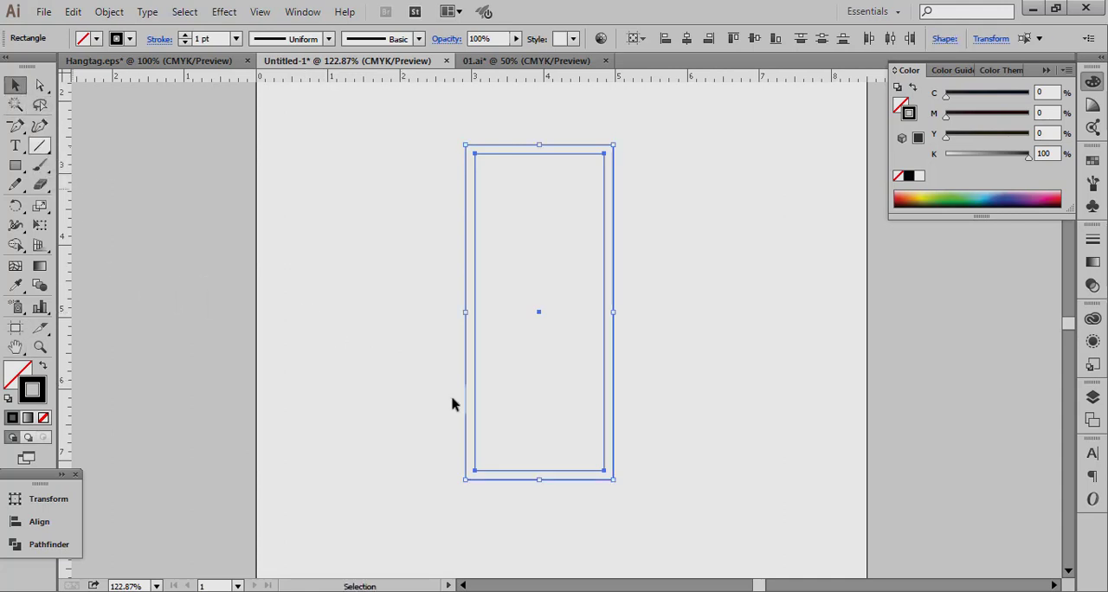
key("ctrl+minus")
key("ctrl+minus")
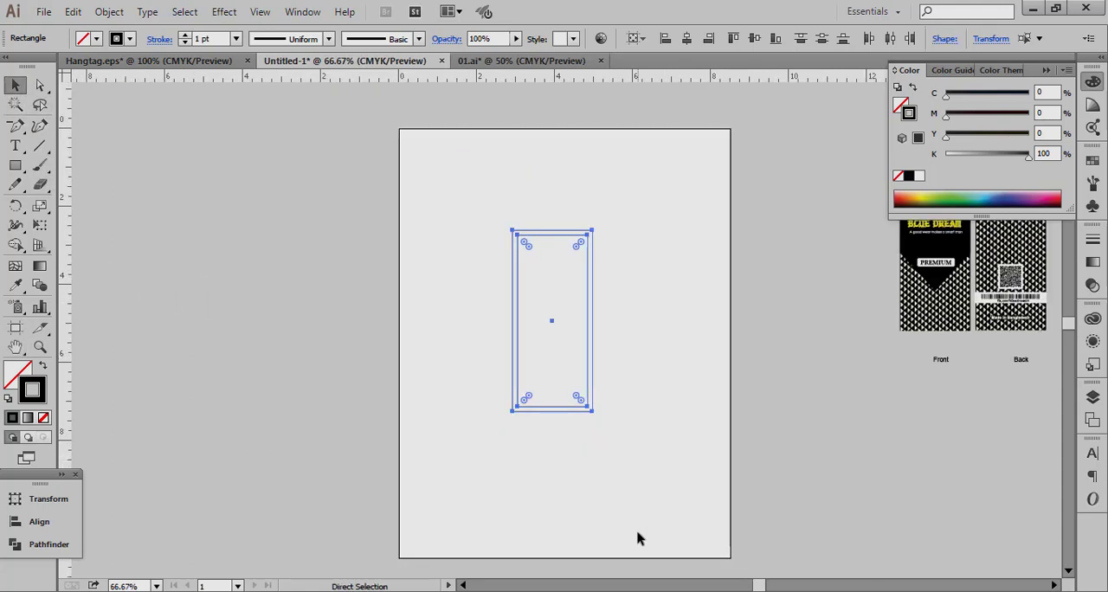
left_click(633, 397)
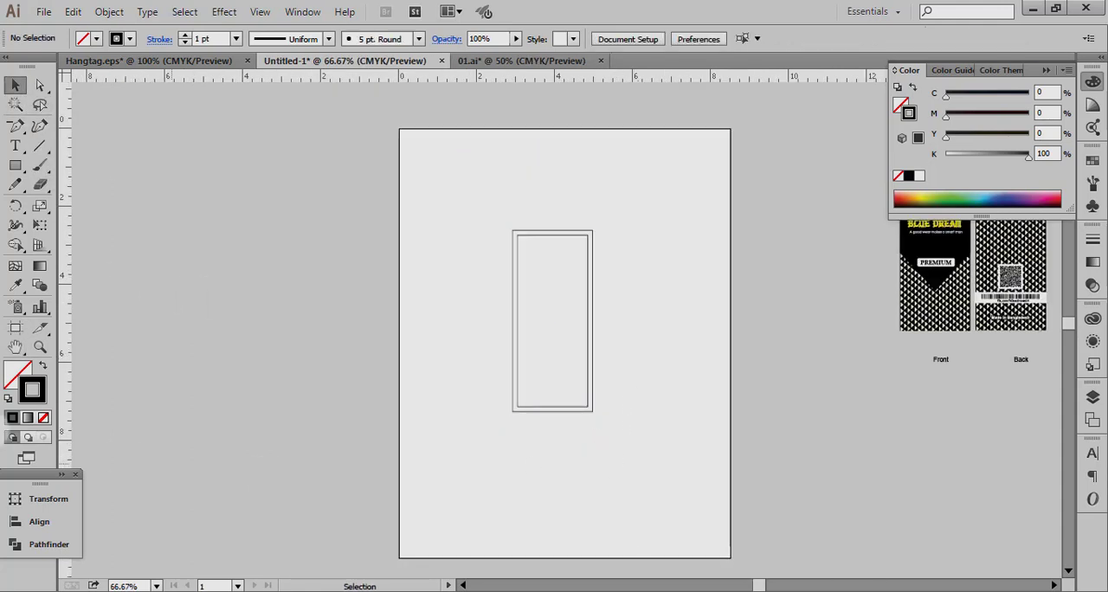
left_click(15, 347)
left_click_drag(646, 312, 403, 355)
left_click(15, 84)
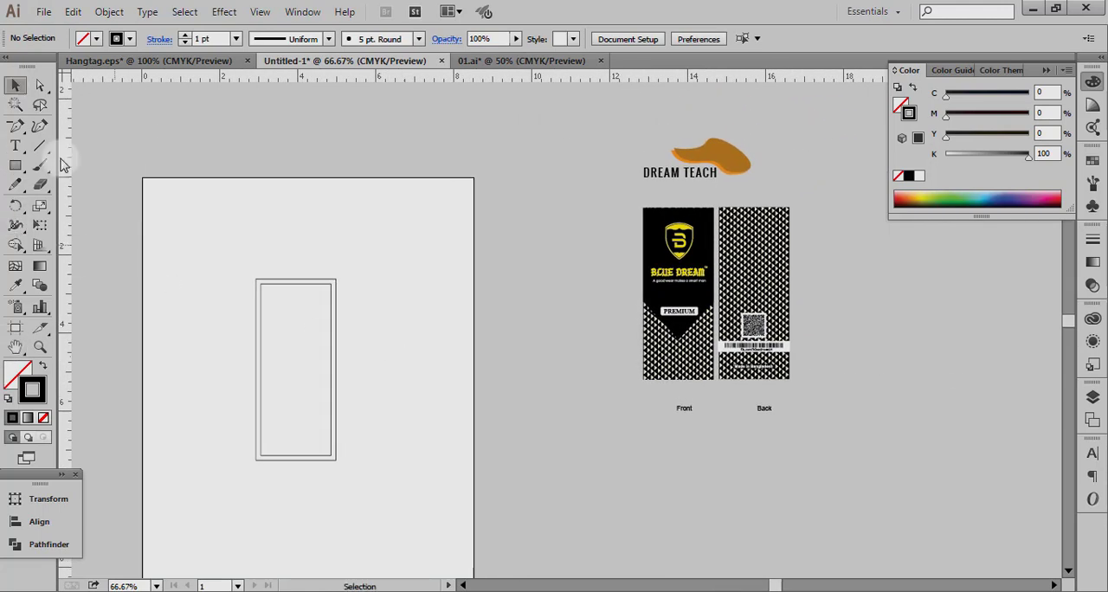
left_click_drag(229, 257, 387, 468)
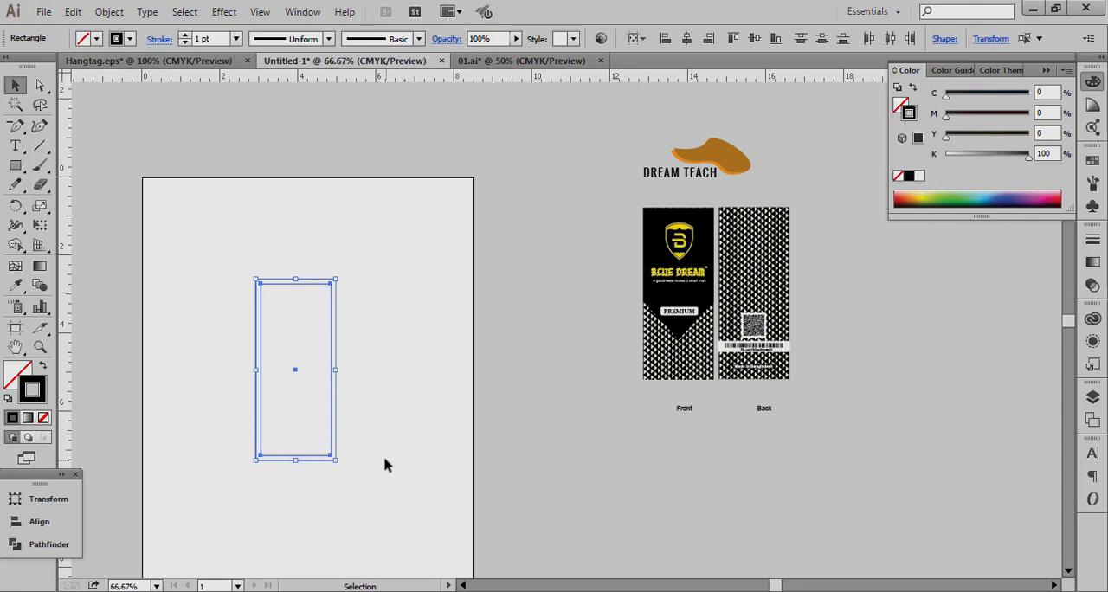
left_click(380, 347)
left_click(15, 346)
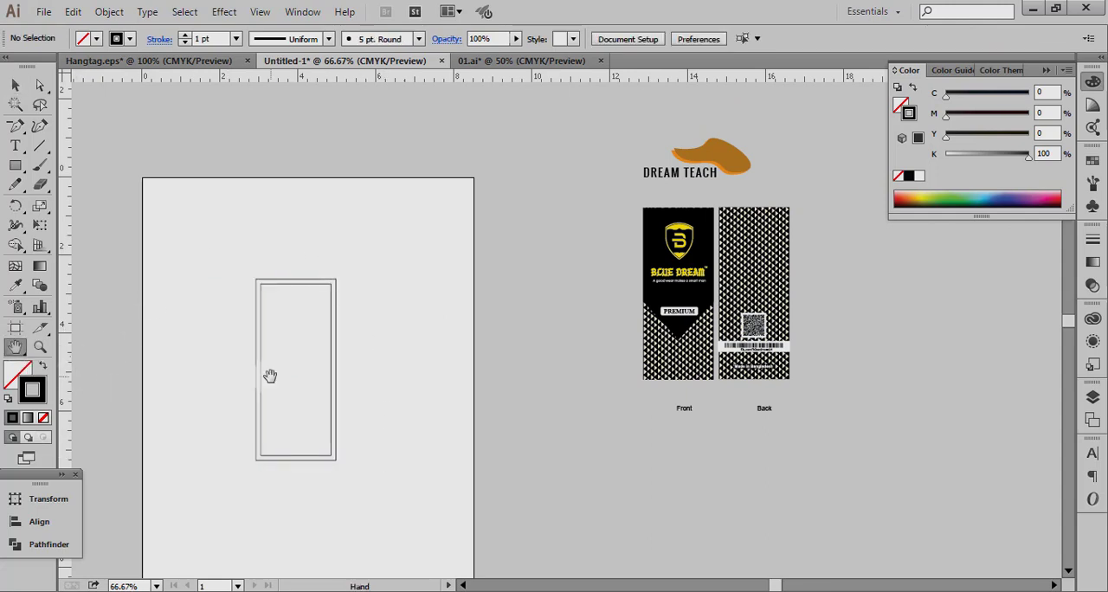
left_click_drag(270, 375, 309, 357)
left_click(36, 87)
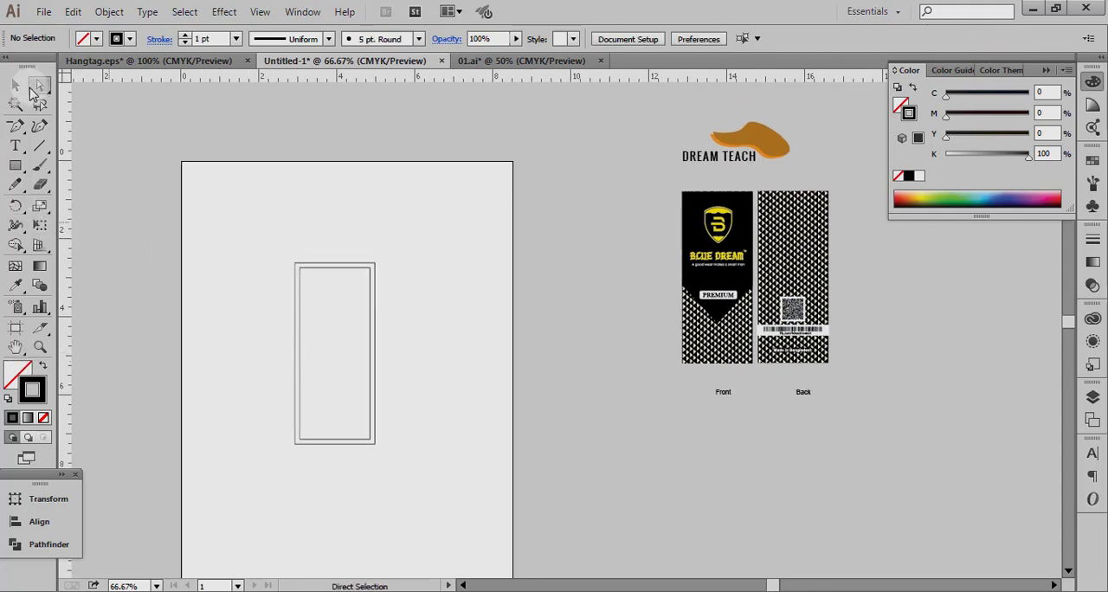
left_click(294, 266)
left_click(677, 189)
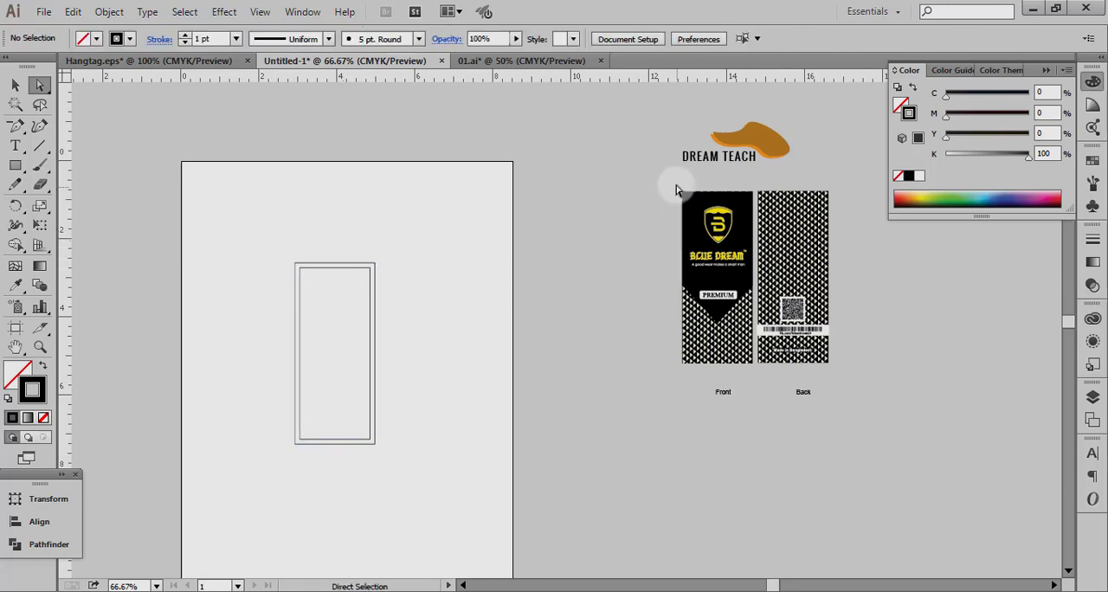
left_click_drag(669, 185, 754, 388)
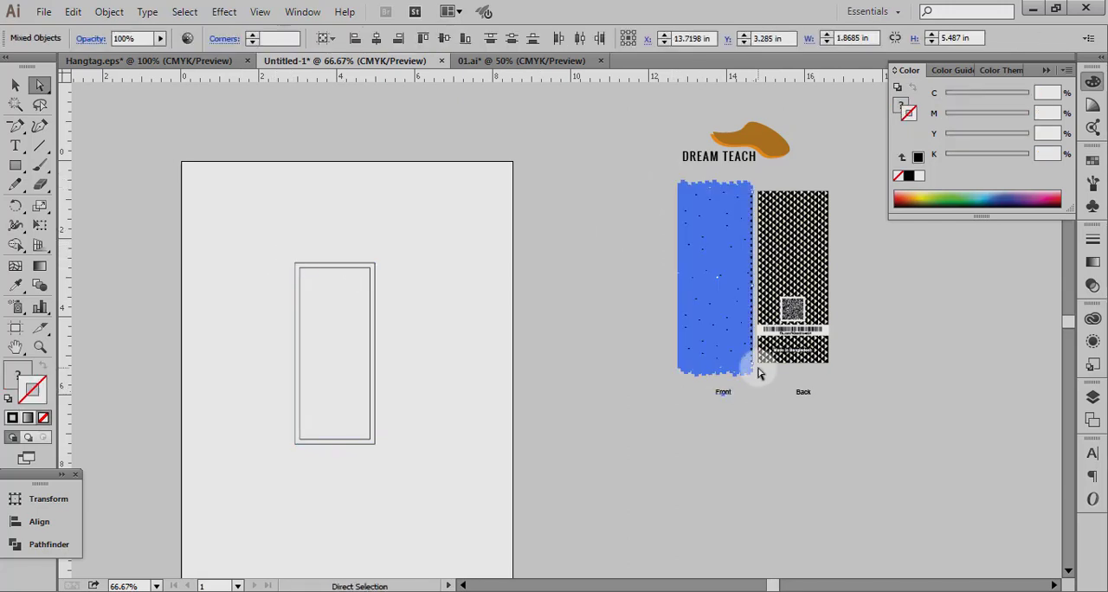
left_click(759, 374)
left_click(15, 85)
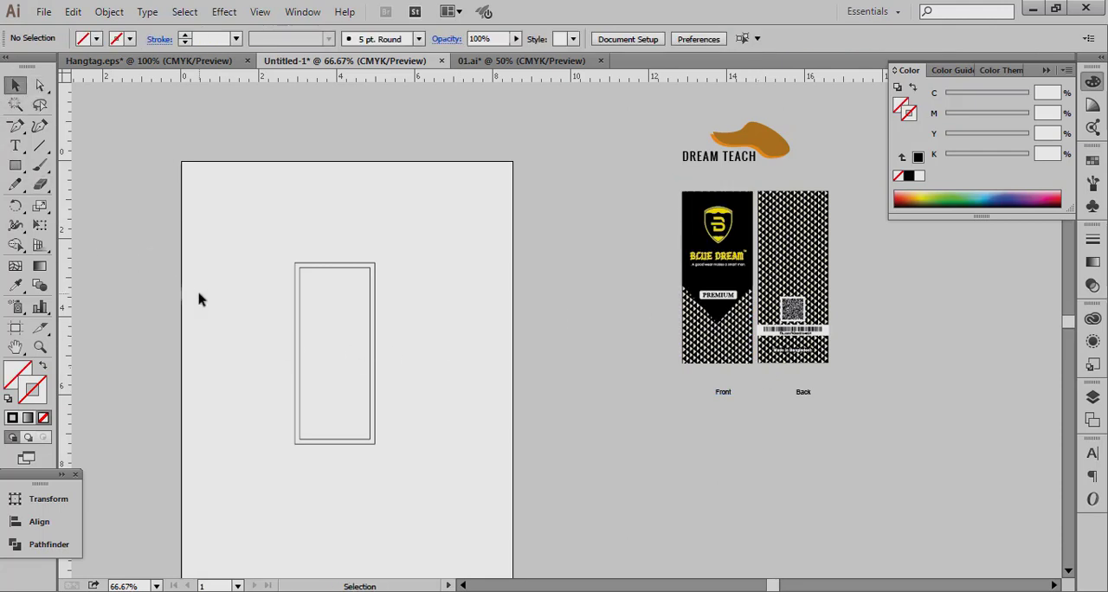
left_click_drag(244, 248, 418, 331)
left_click(417, 361)
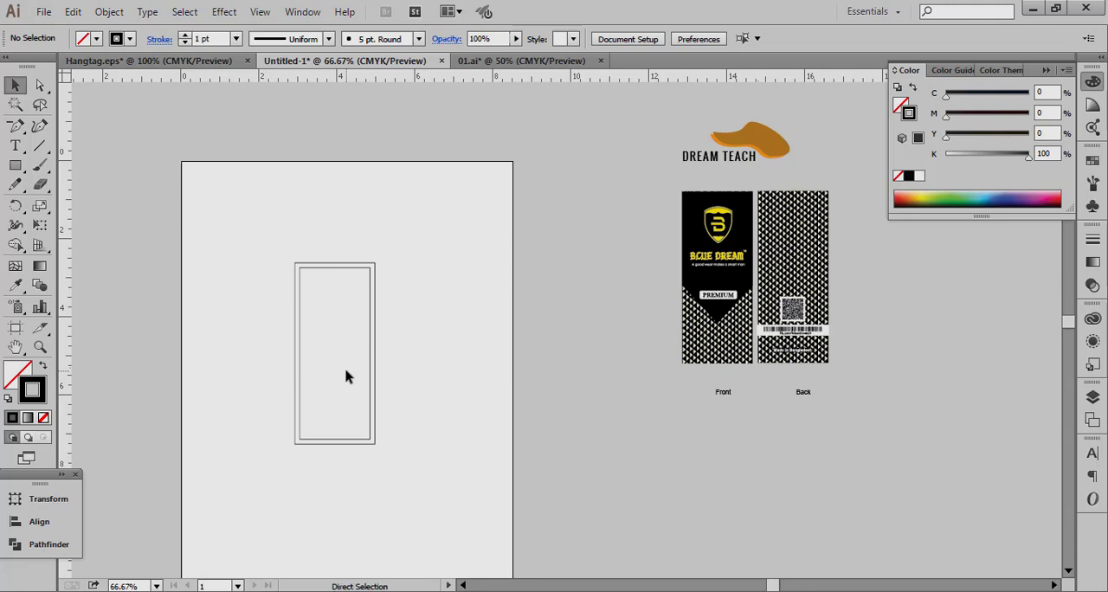
Move the DREAM TEACH logo into the upper part of the tag outline and scale it down to about 1.33 in wide.
key("ctrl+1")
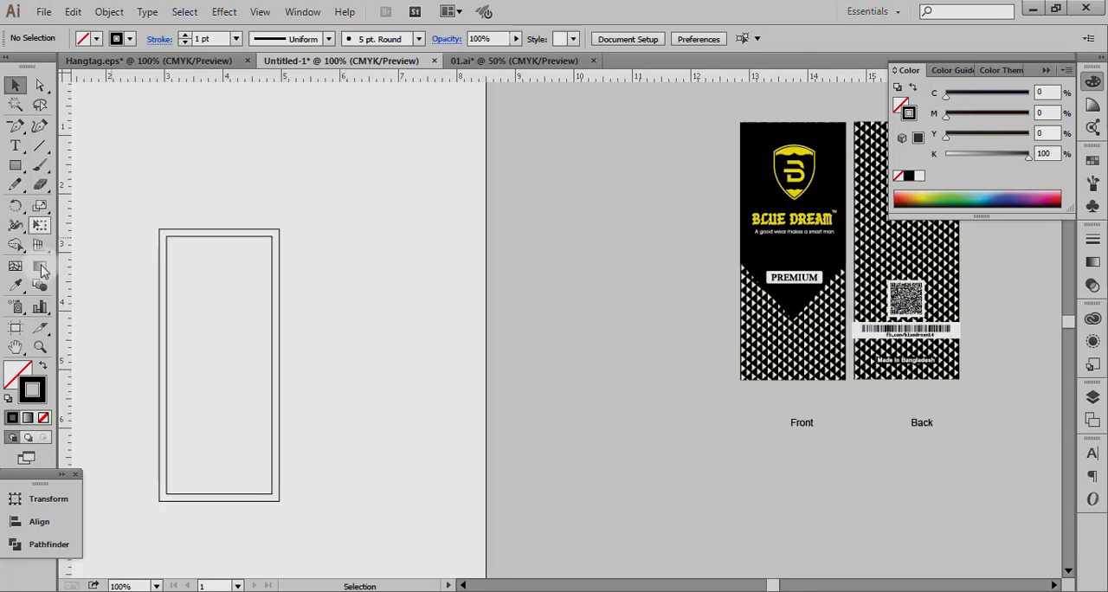
left_click(15, 346)
left_click_drag(306, 372, 346, 365)
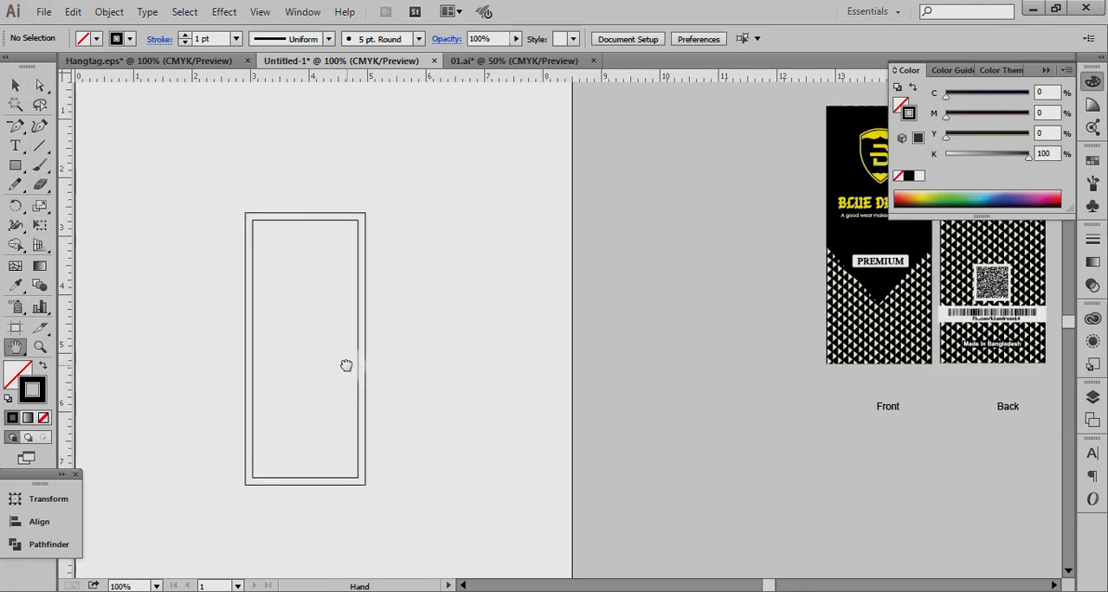
key("ctrl+minus")
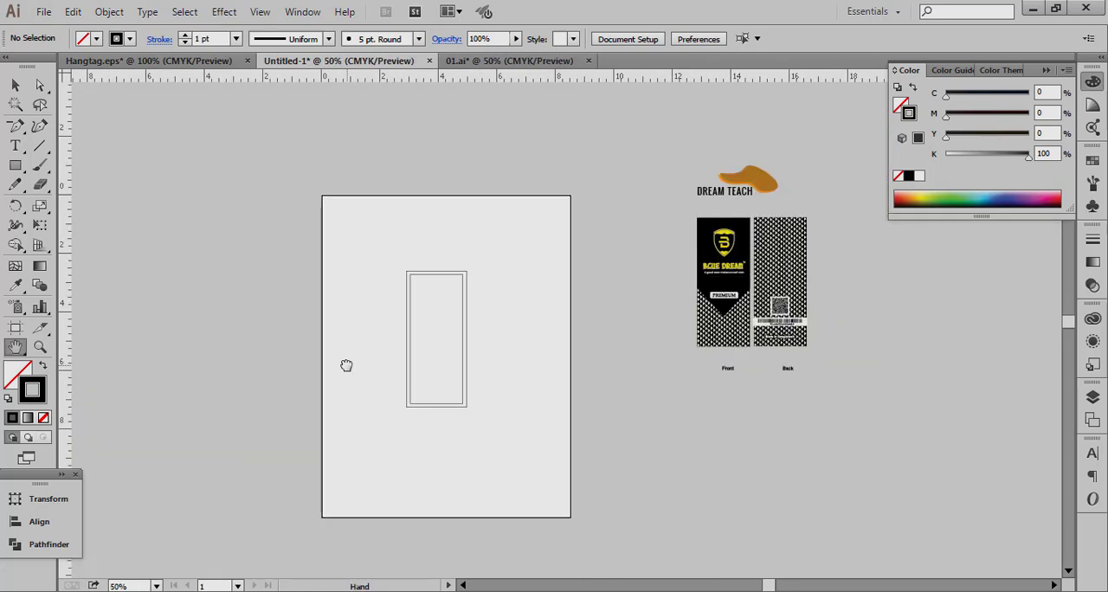
left_click(14, 84)
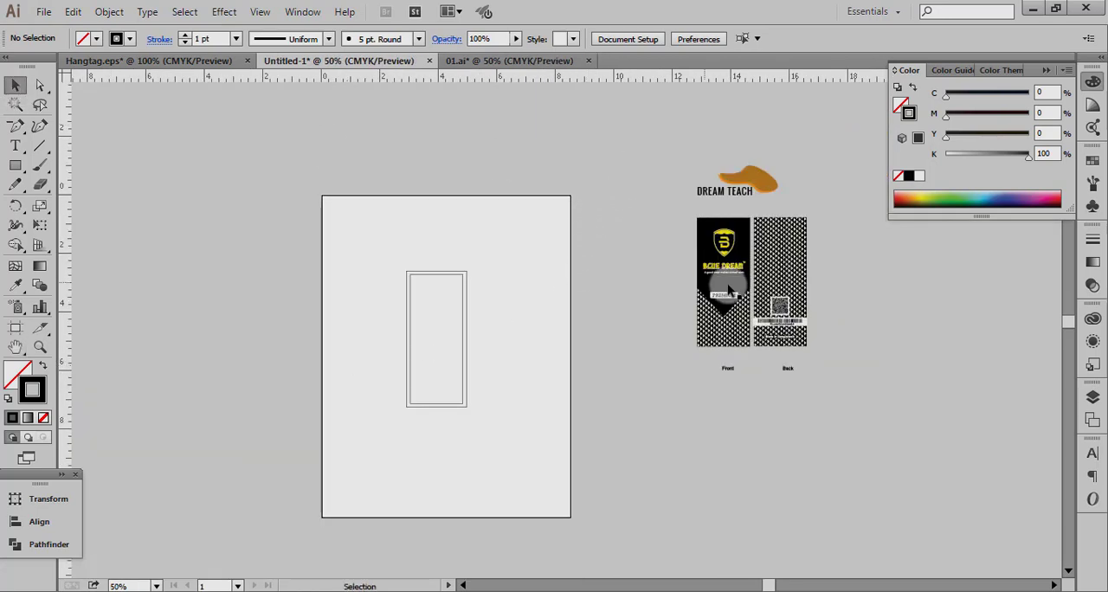
left_click_drag(669, 154, 462, 296)
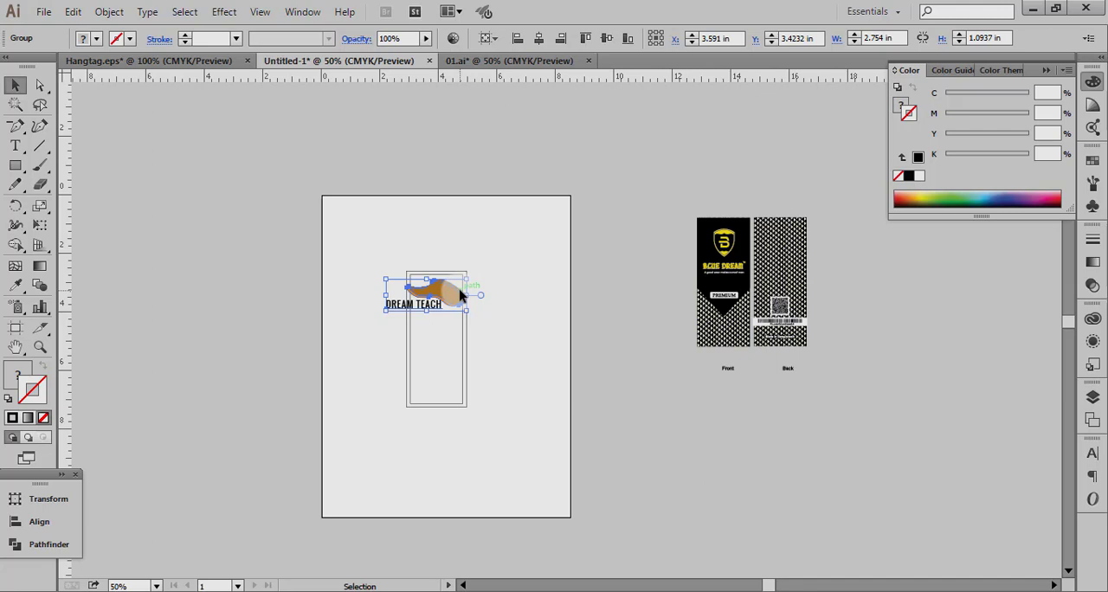
key("a")
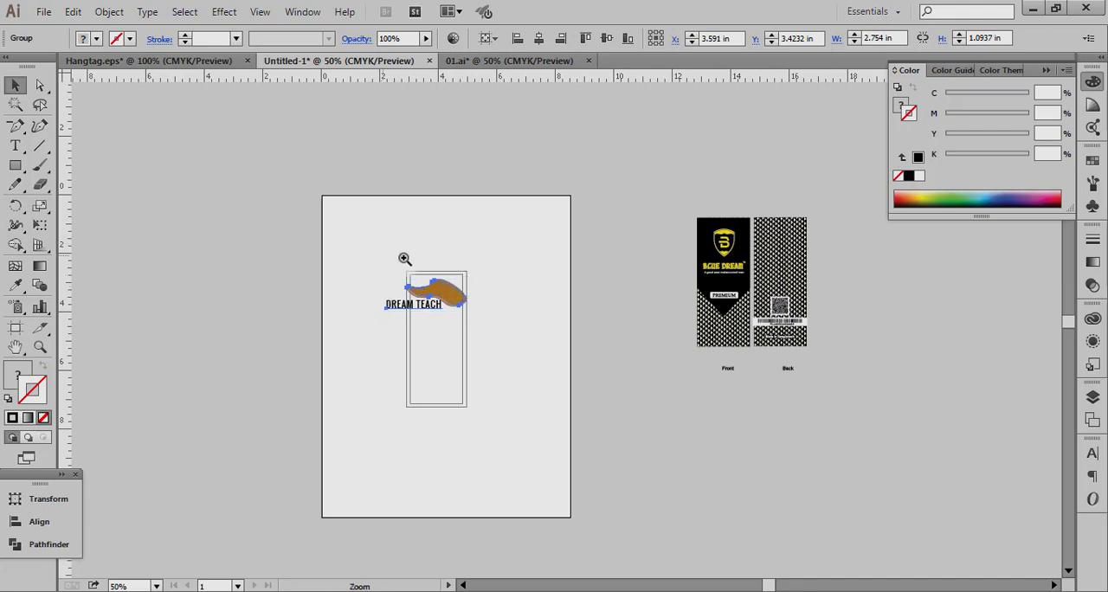
left_click_drag(404, 258, 526, 349)
left_click_drag(444, 181, 357, 218)
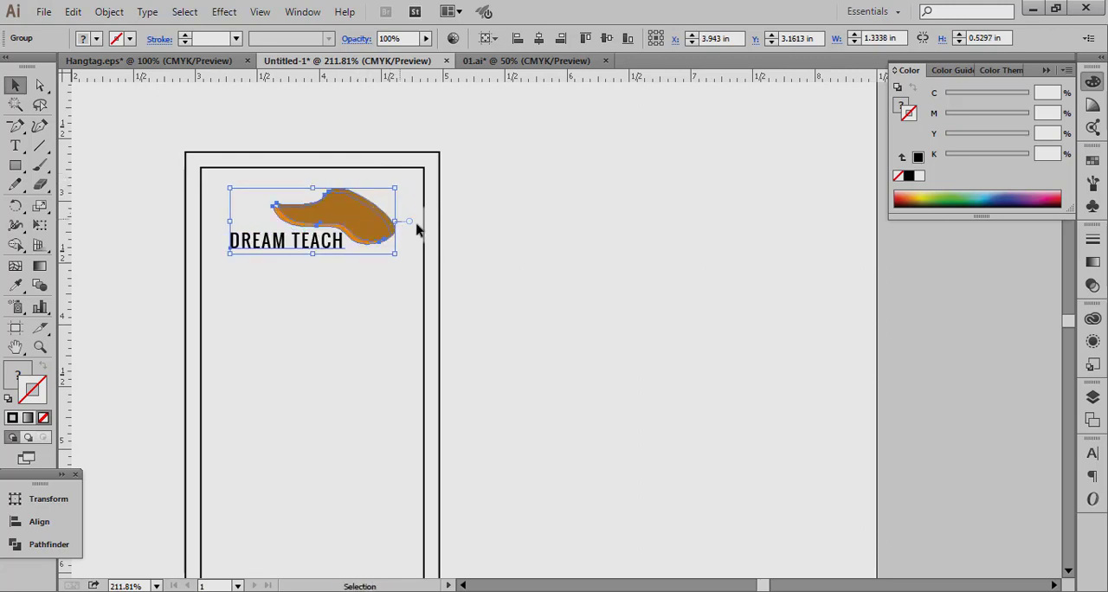
Place a vertical guide through the horizontal centre of the tag rectangles.
left_click(439, 177)
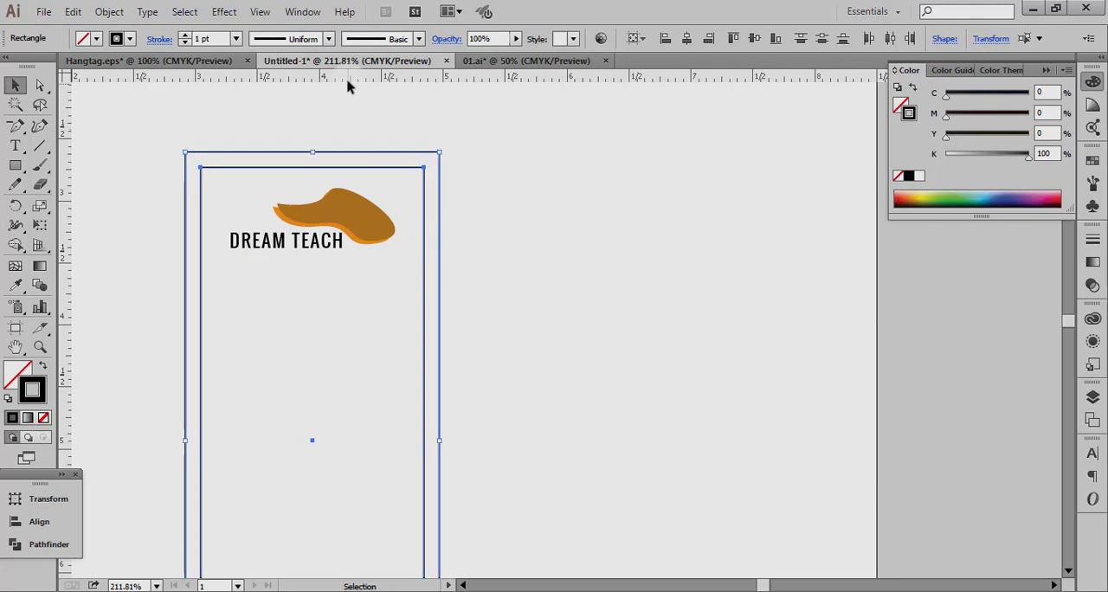
left_click_drag(346, 80, 312, 184)
left_click(660, 300)
left_click(356, 220)
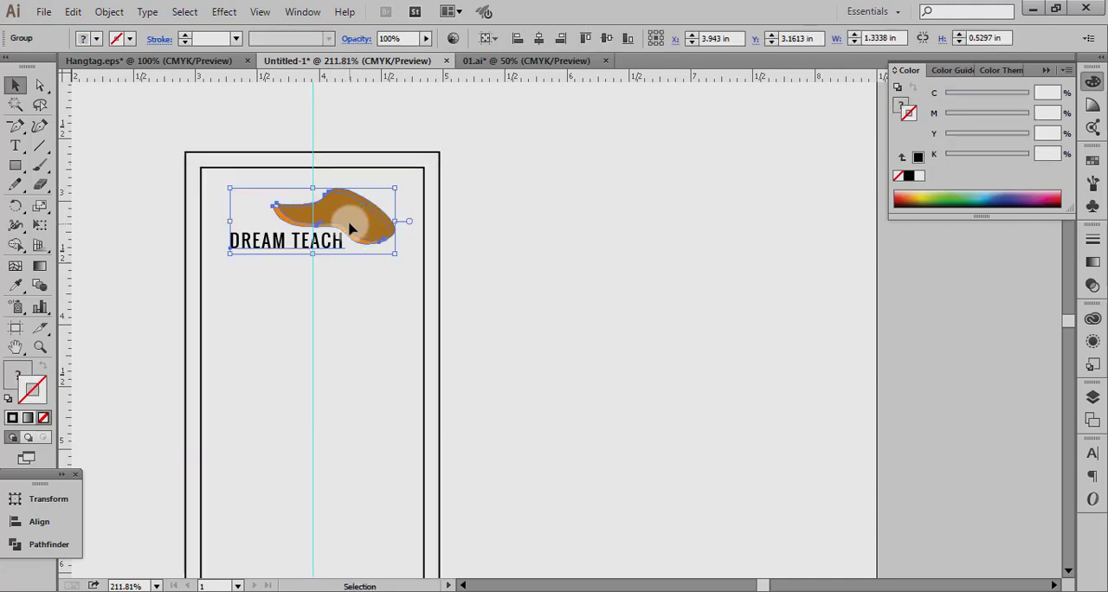
left_click(593, 303)
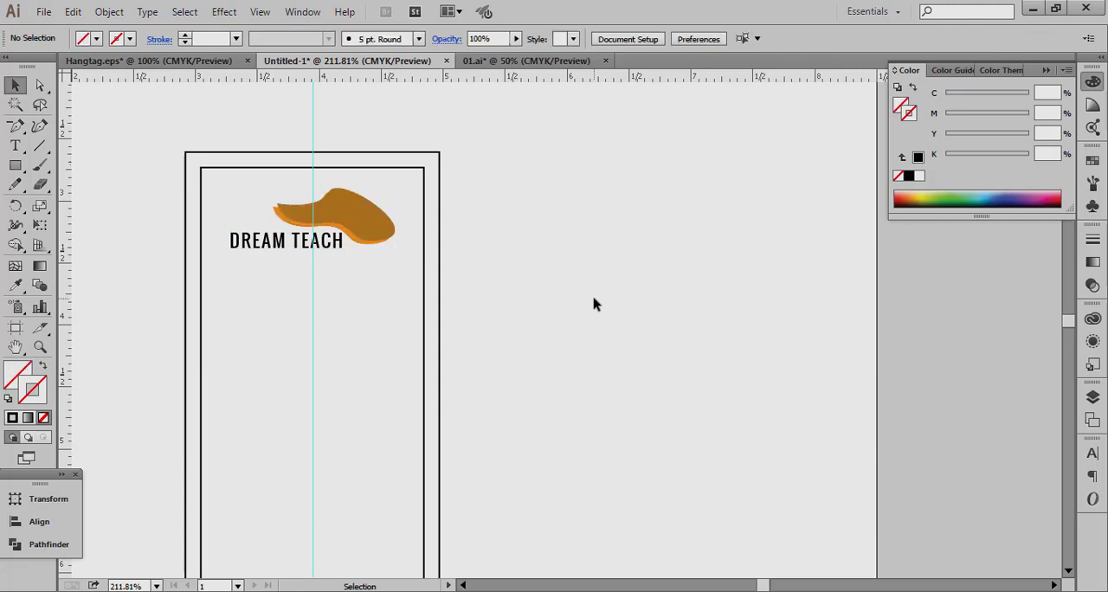
Nudge the DREAM TEACH logo down inside the tag to leave room for a hole above it.
left_click(378, 224)
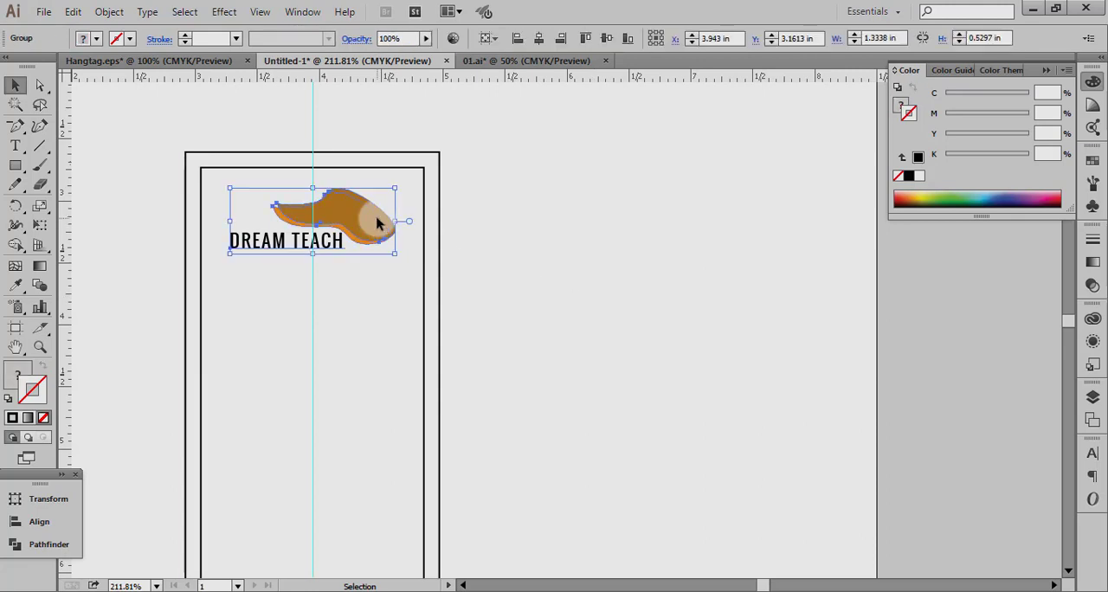
key("Down")
key("Down")
key("Down")
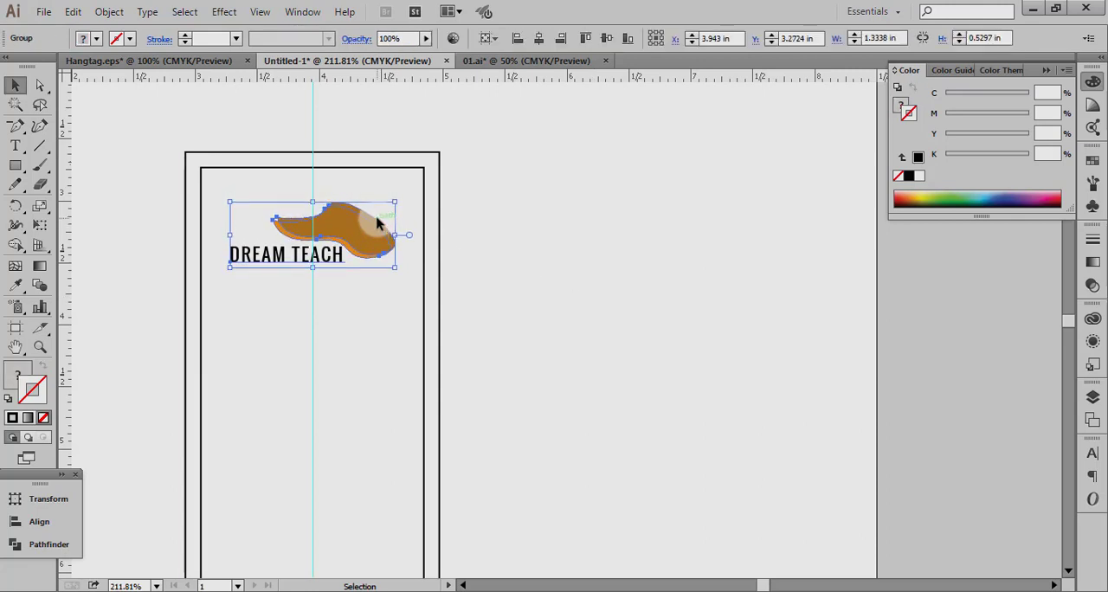
key("Down")
key("Down")
key("Down")
key("Down")
left_click(116, 129)
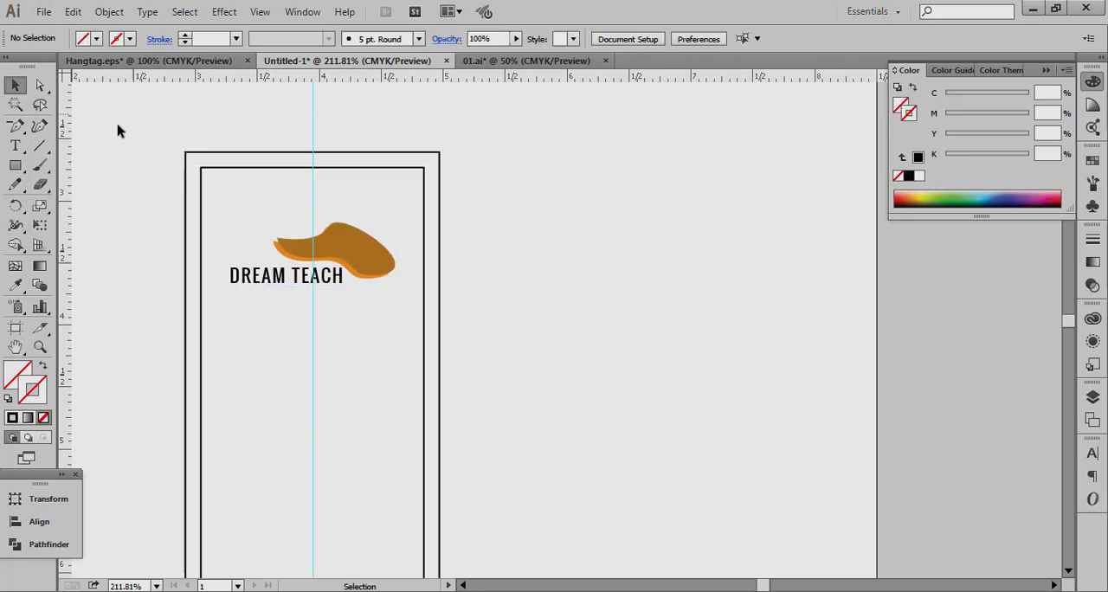
Create a circle 0.18 in wide and 0.18 in high with the Ellipse tool for the tag's string hole.
left_click(24, 163)
left_click_drag(24, 163, 52, 200)
left_click(424, 303)
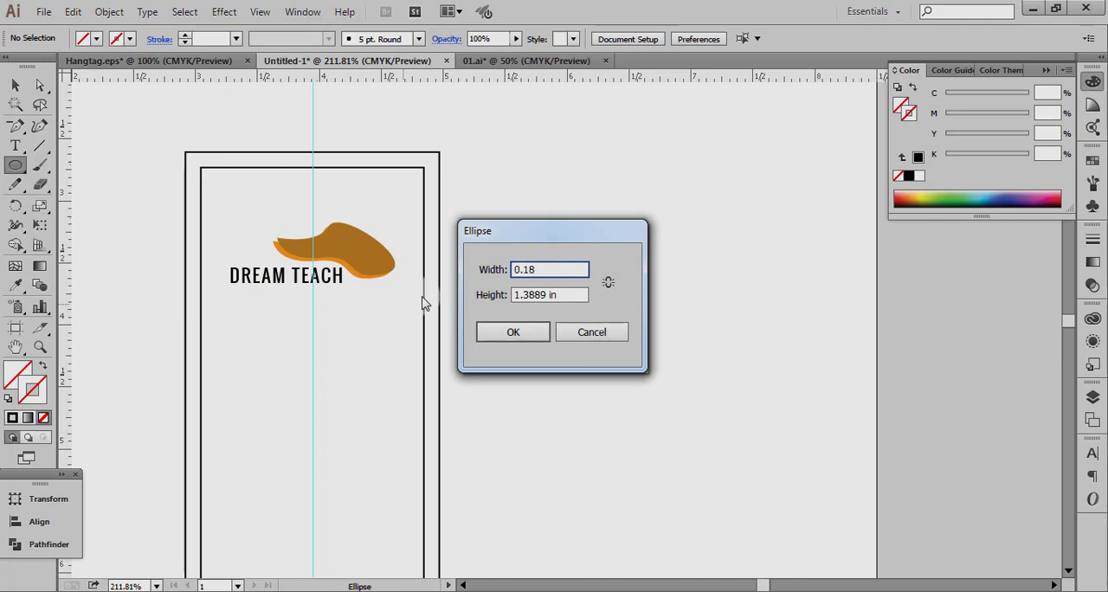
key("Return")
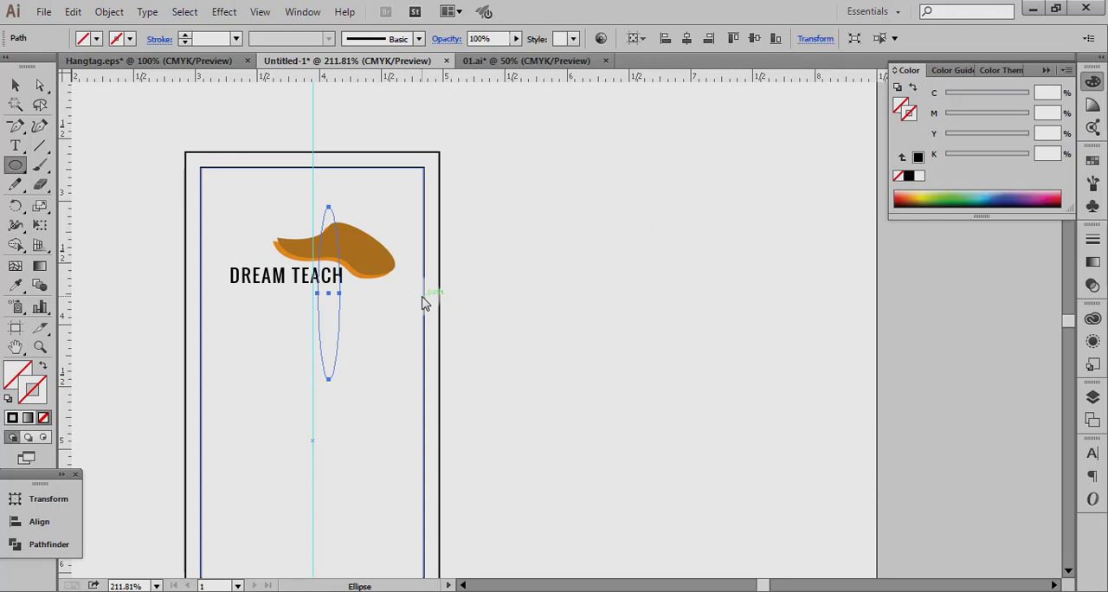
left_click(26, 499)
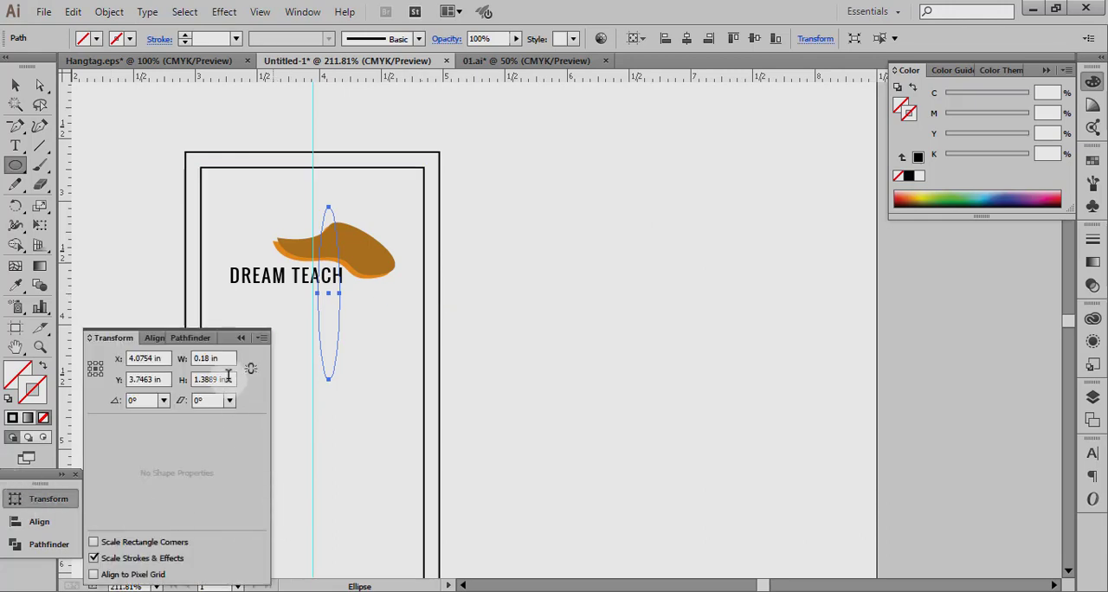
left_click(229, 378)
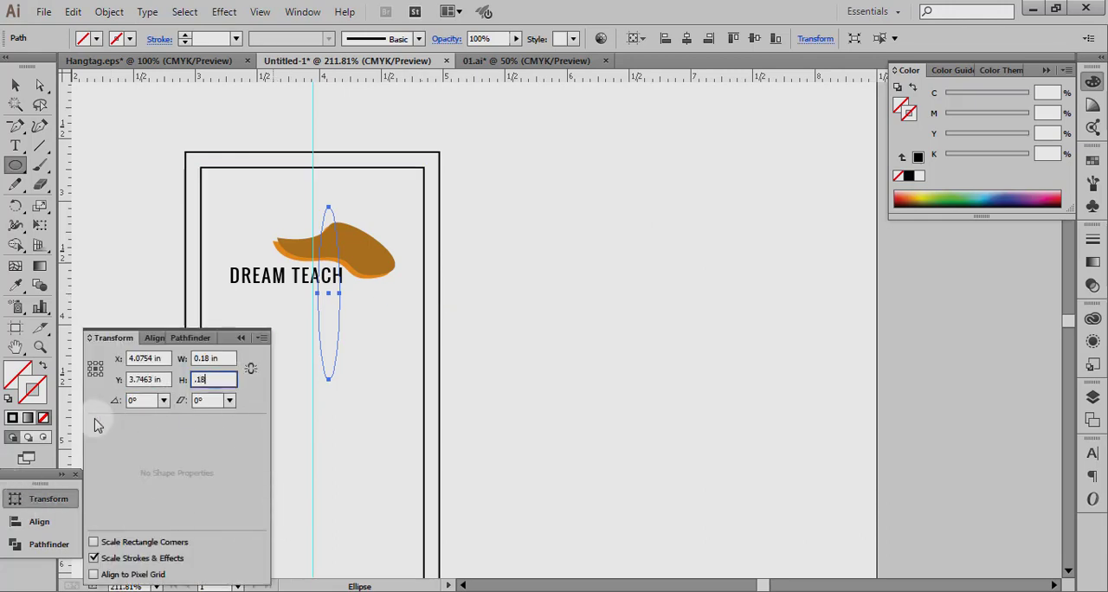
key("Return")
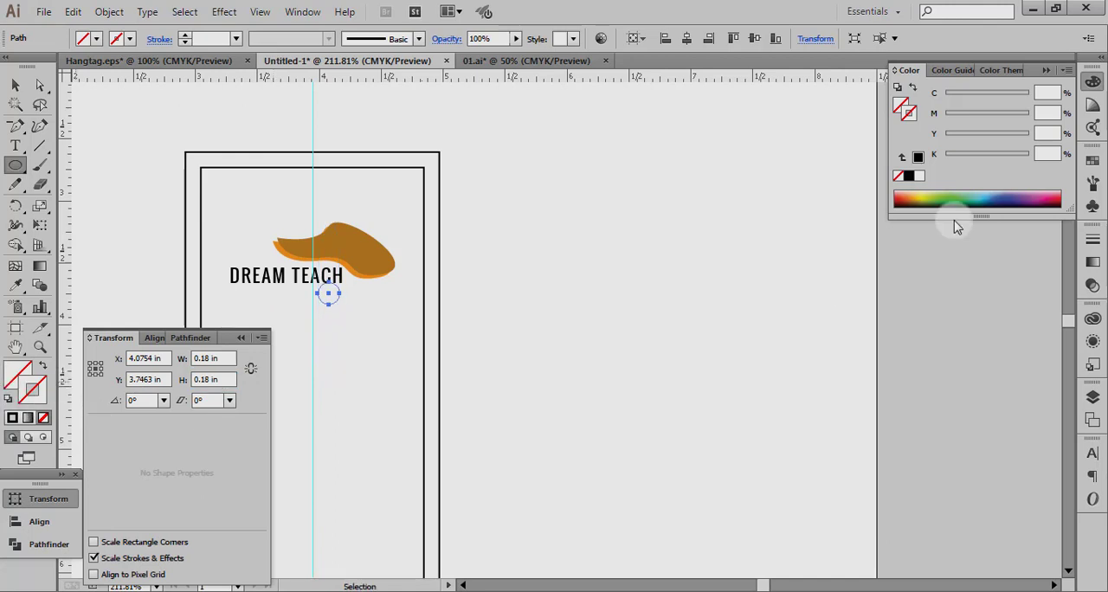
Give the circle a white stroke and centre it on the vertical guide above the logo, at about X 3.95 in and Y 2.89 in.
left_click(919, 177)
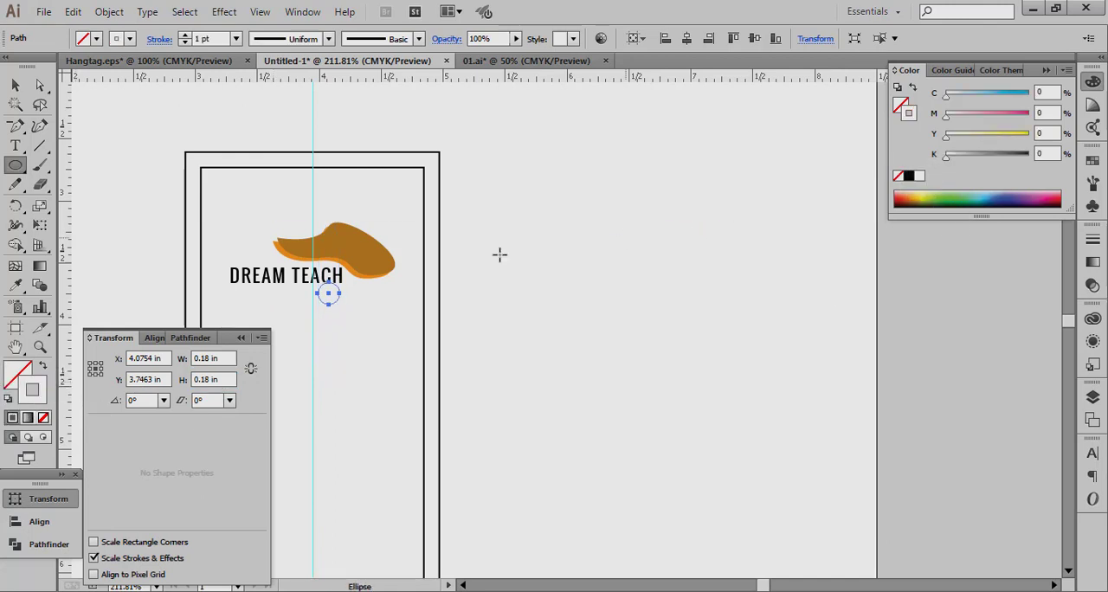
left_click(21, 88)
left_click_drag(328, 298, 311, 192)
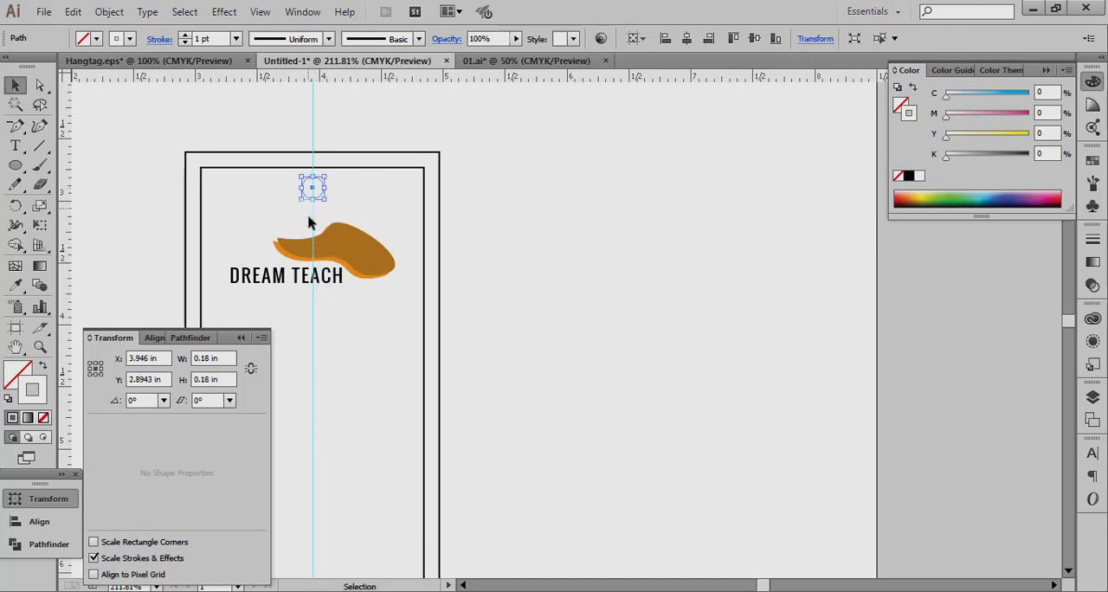
left_click(368, 408)
left_click(241, 338)
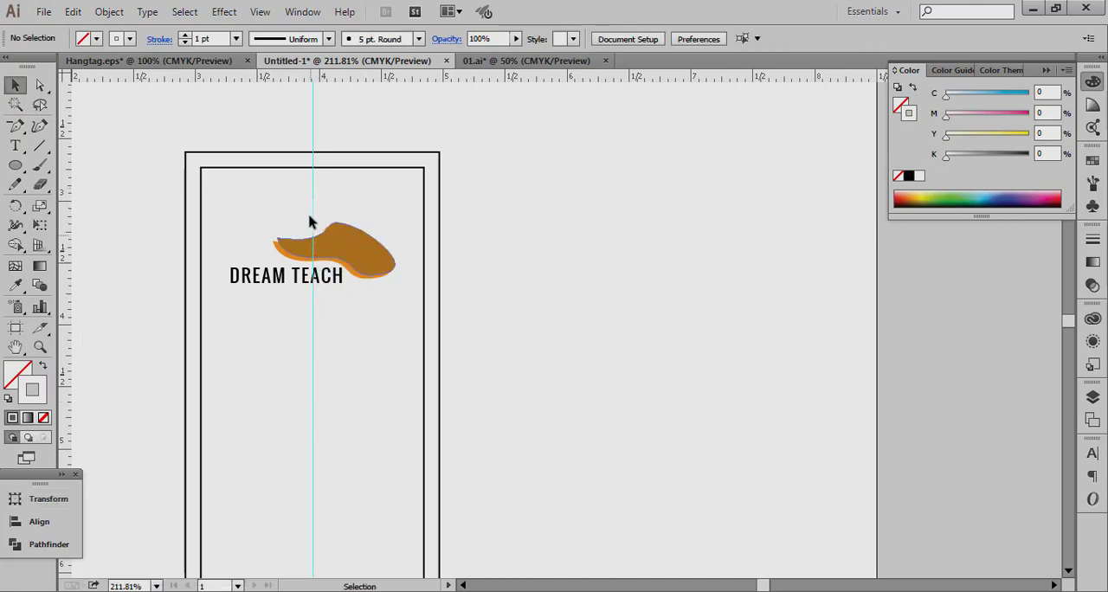
Change the stroke of the hole circle above the logo to black.
left_click(434, 369, "ctrl+alt")
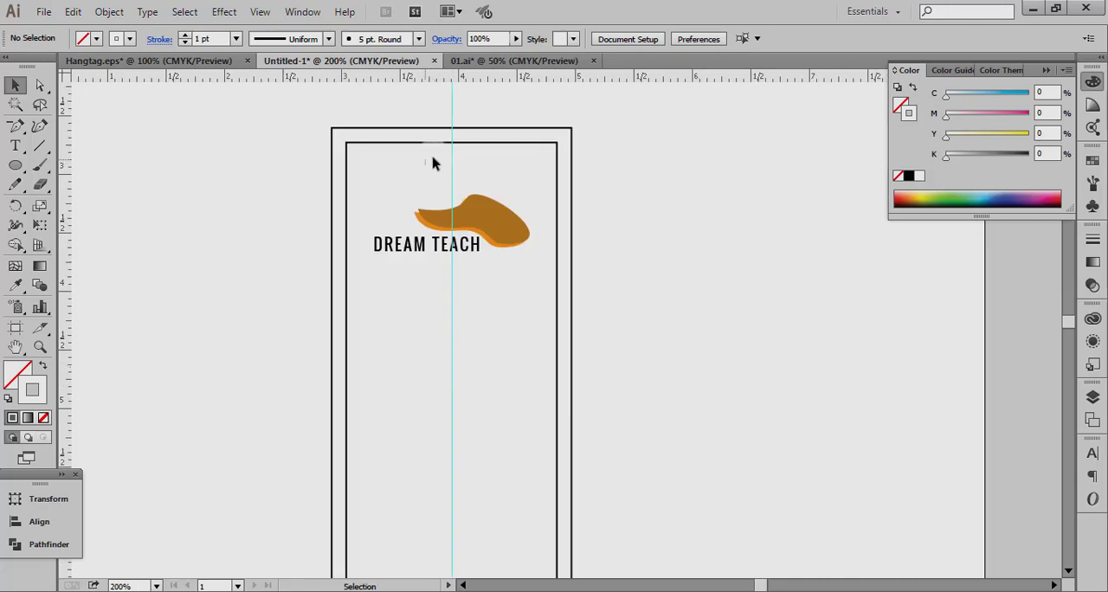
left_click(442, 163)
left_click(911, 177)
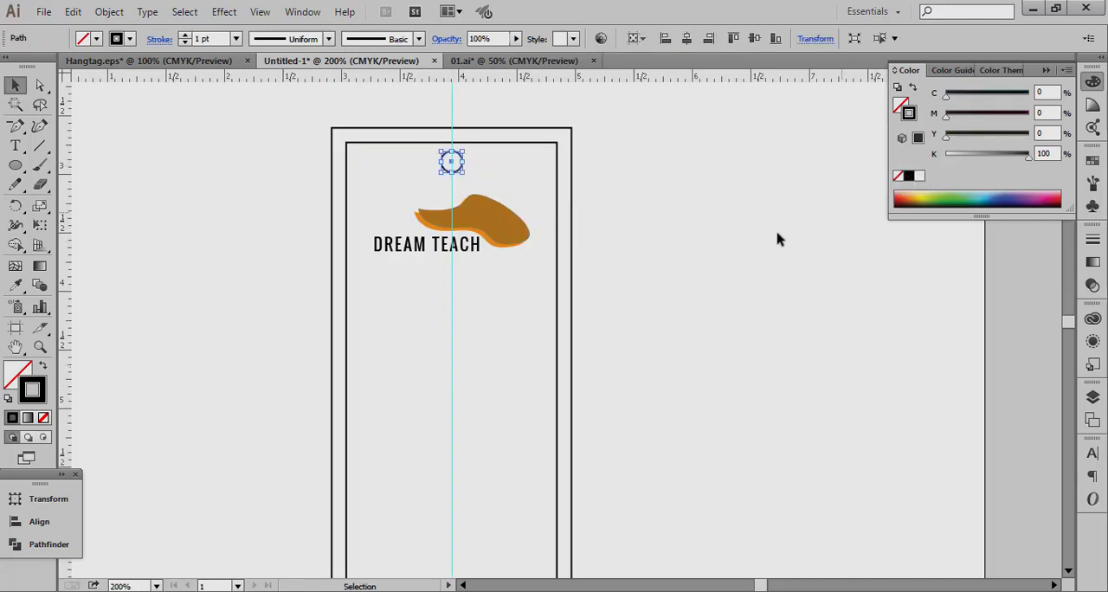
left_click(653, 275)
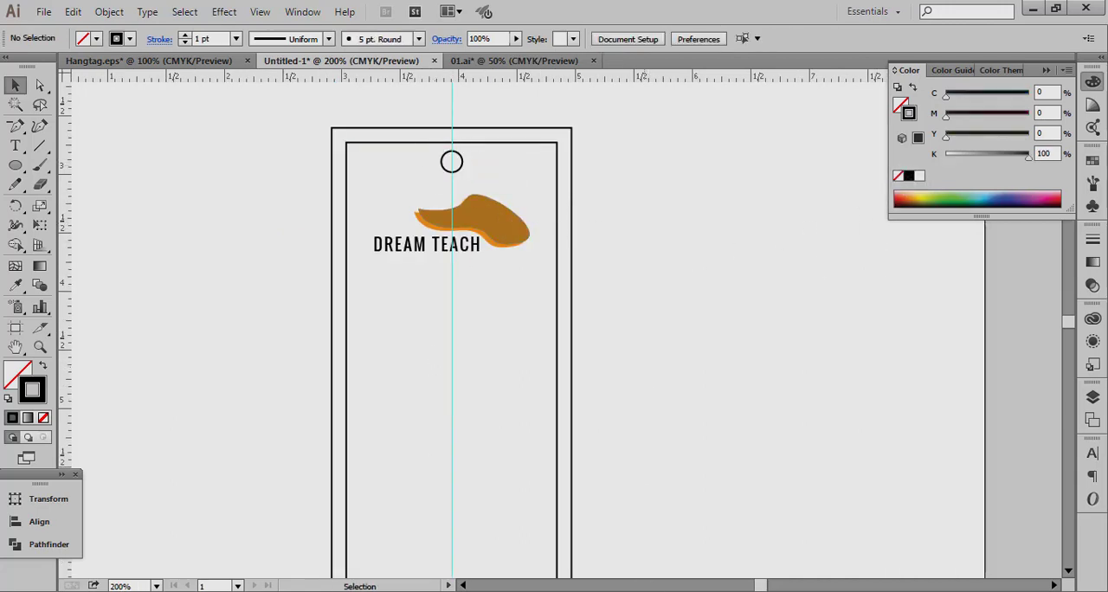
left_click(512, 438, "ctrl+alt")
left_click_drag(516, 468, 448, 454)
left_click_drag(576, 497, 376, 510)
left_click(334, 456)
left_click_drag(333, 449, 580, 521)
left_click(558, 465)
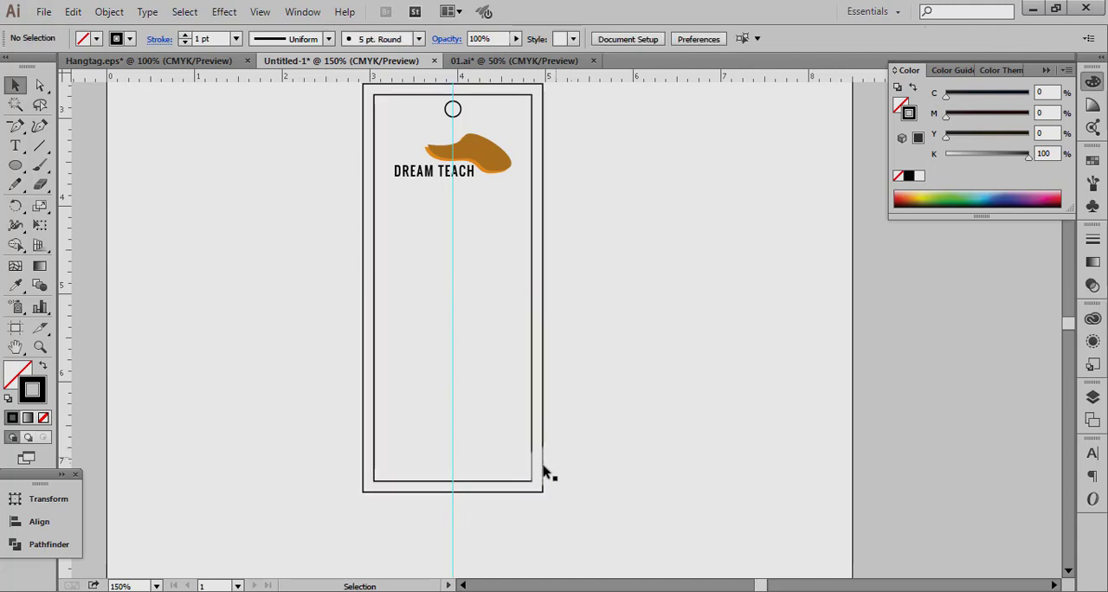
left_click(532, 481)
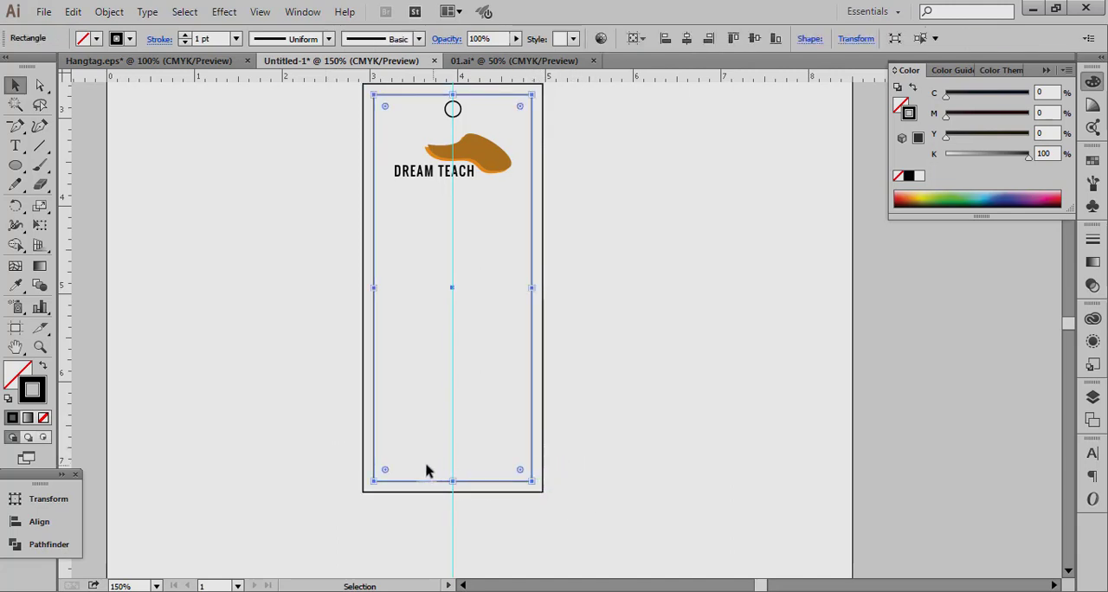
key("a")
left_click(383, 485)
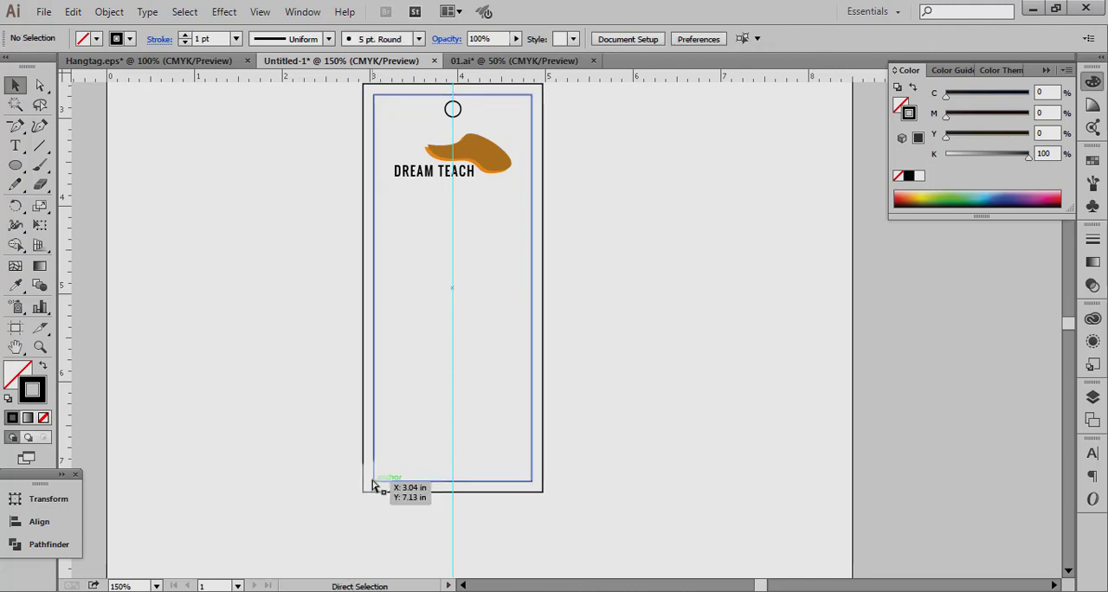
left_click_drag(344, 479, 591, 529)
key("v")
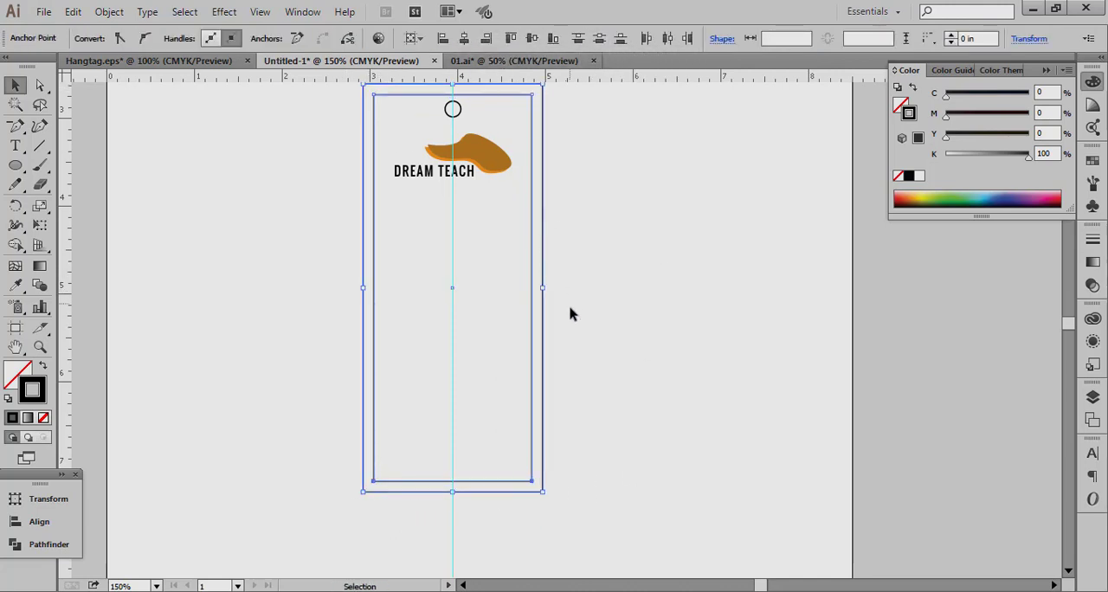
left_click(579, 333)
left_click(377, 482)
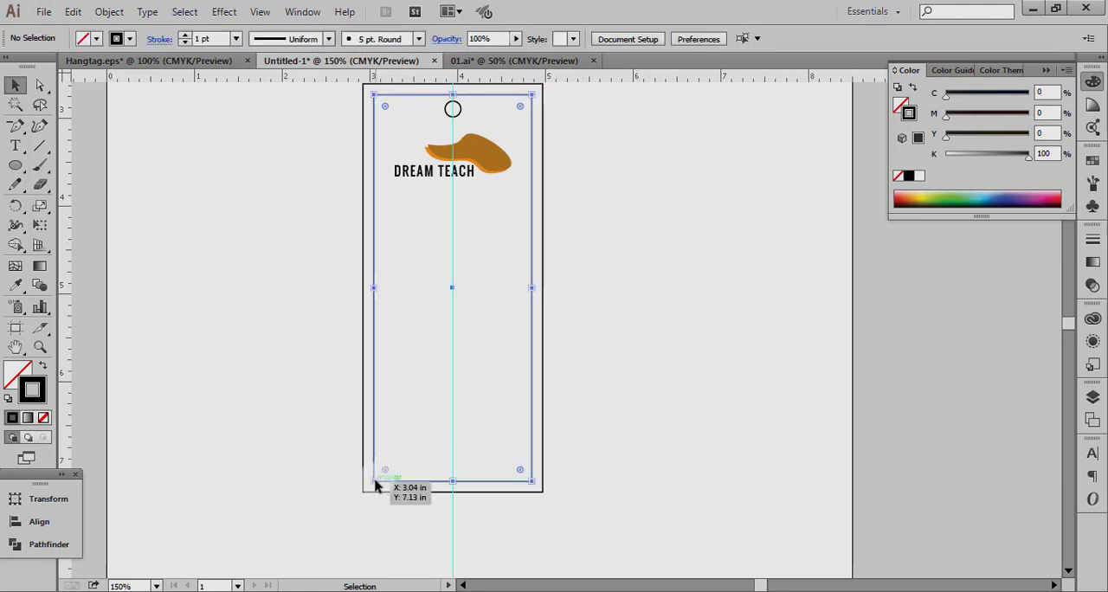
left_click(532, 478, "shift")
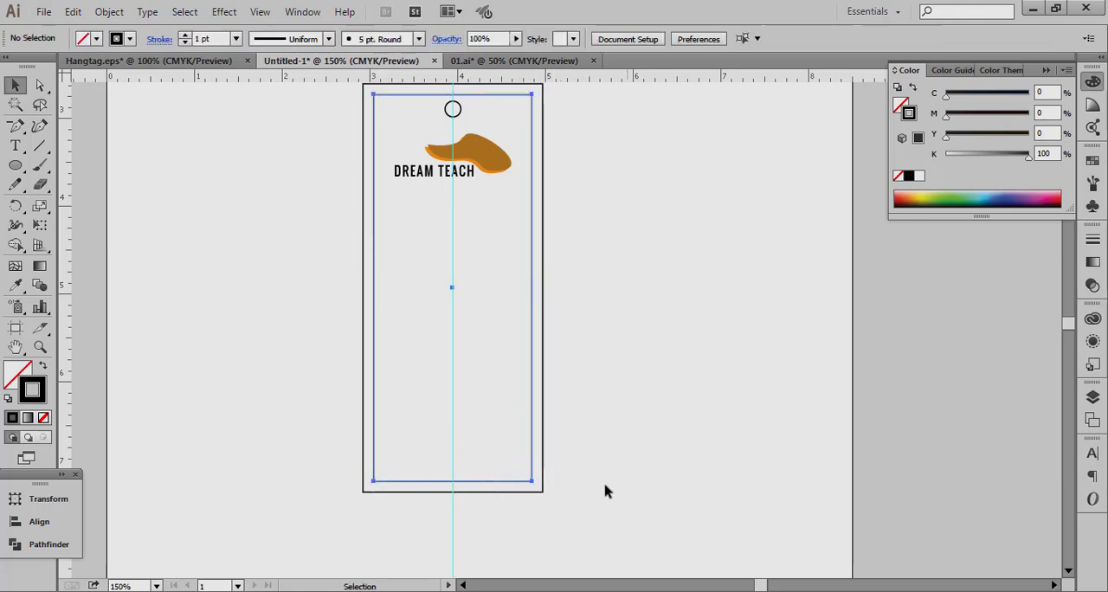
left_click(532, 483, "ctrl")
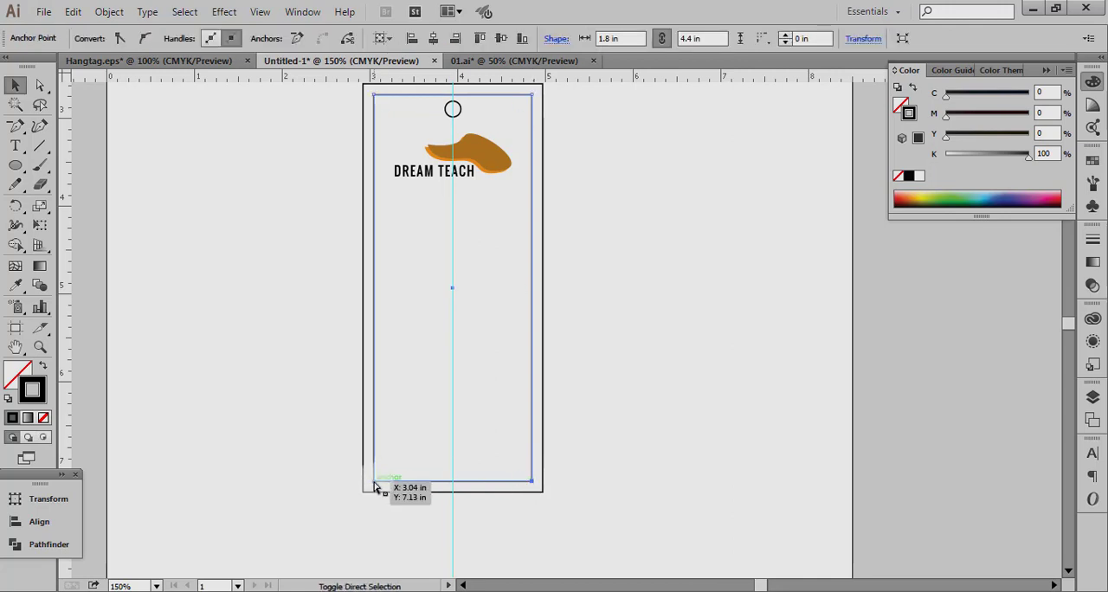
left_click_drag(579, 467, 366, 522)
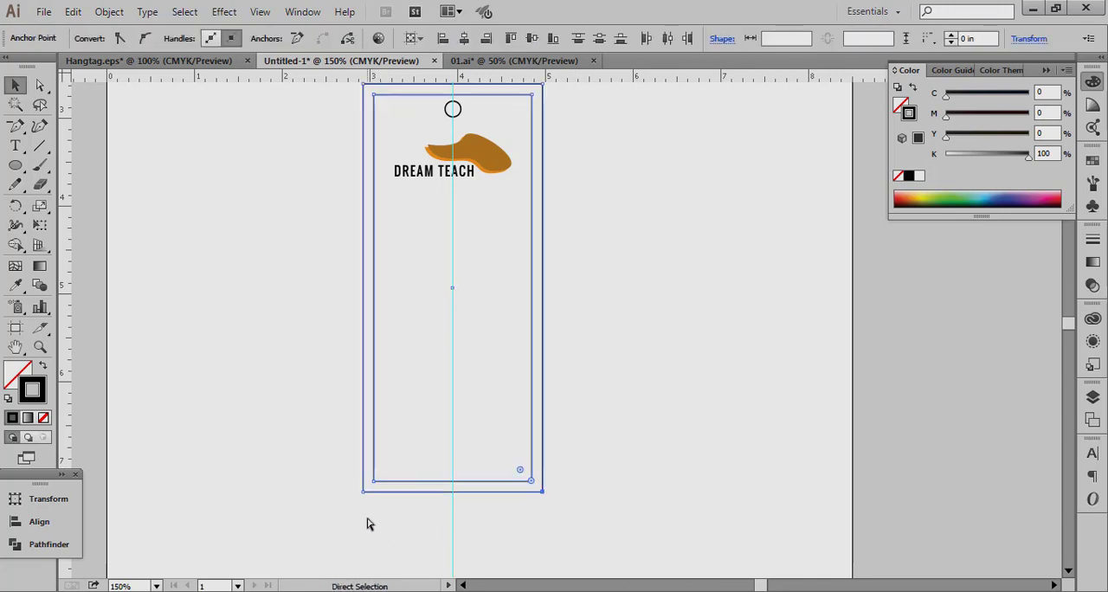
left_click(331, 468)
left_click_drag(332, 467, 571, 526)
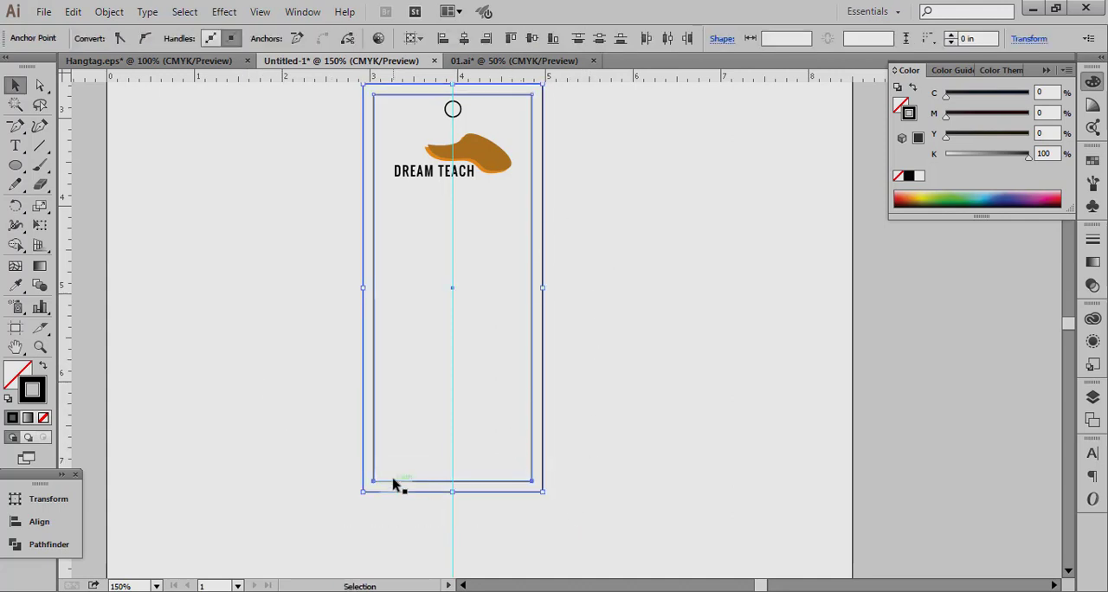
left_click(337, 509)
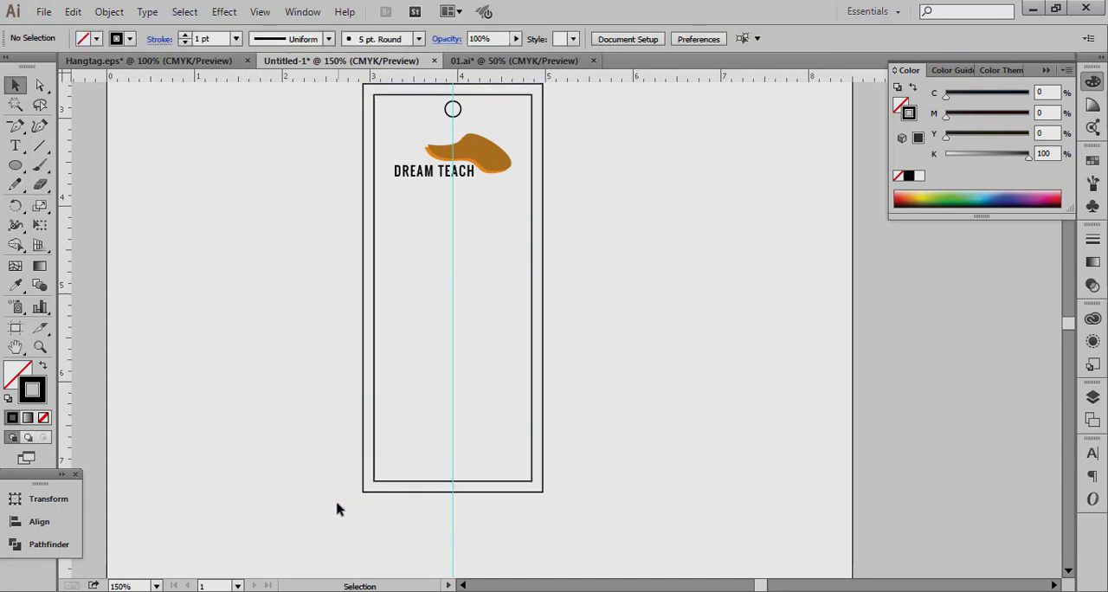
Try to round the two bottom corners of the inner tag rectangle and undo the rounding.
left_click(373, 480)
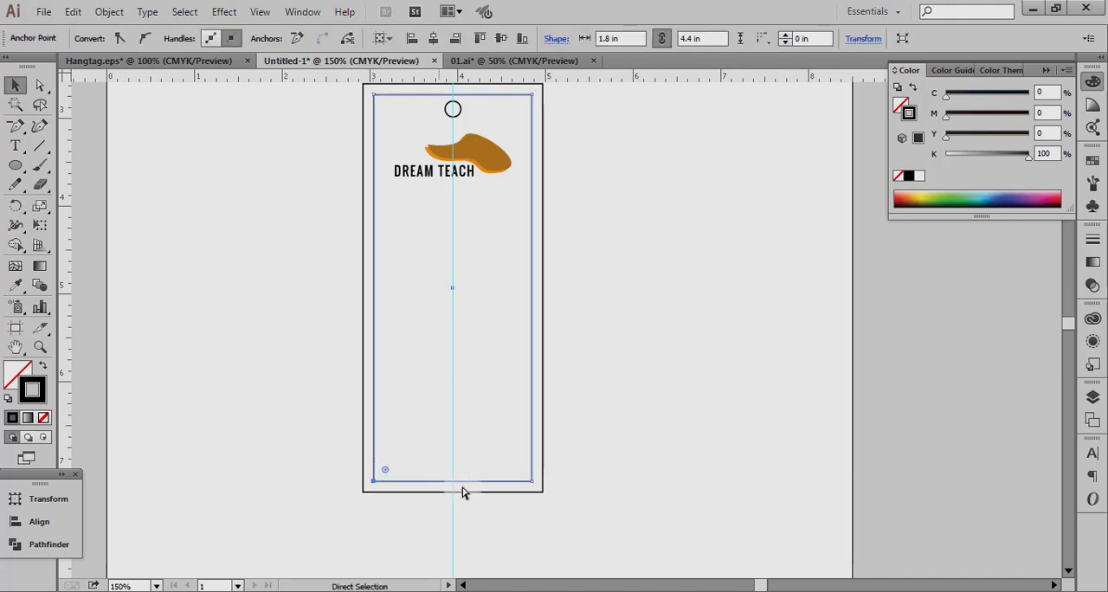
left_click(532, 481, "ctrl+shift")
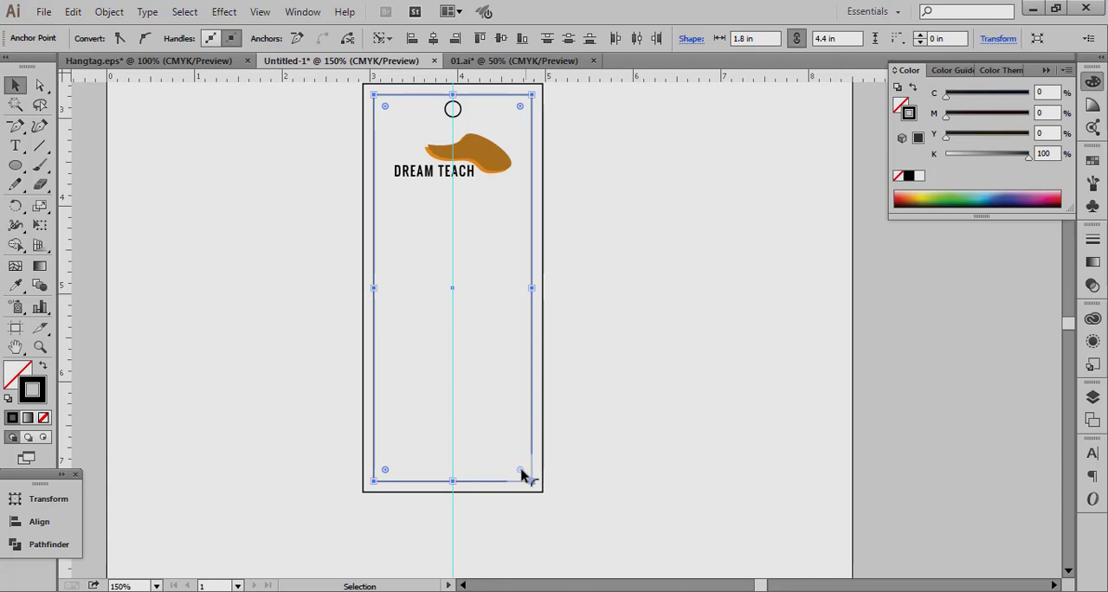
left_click_drag(521, 474, 514, 464)
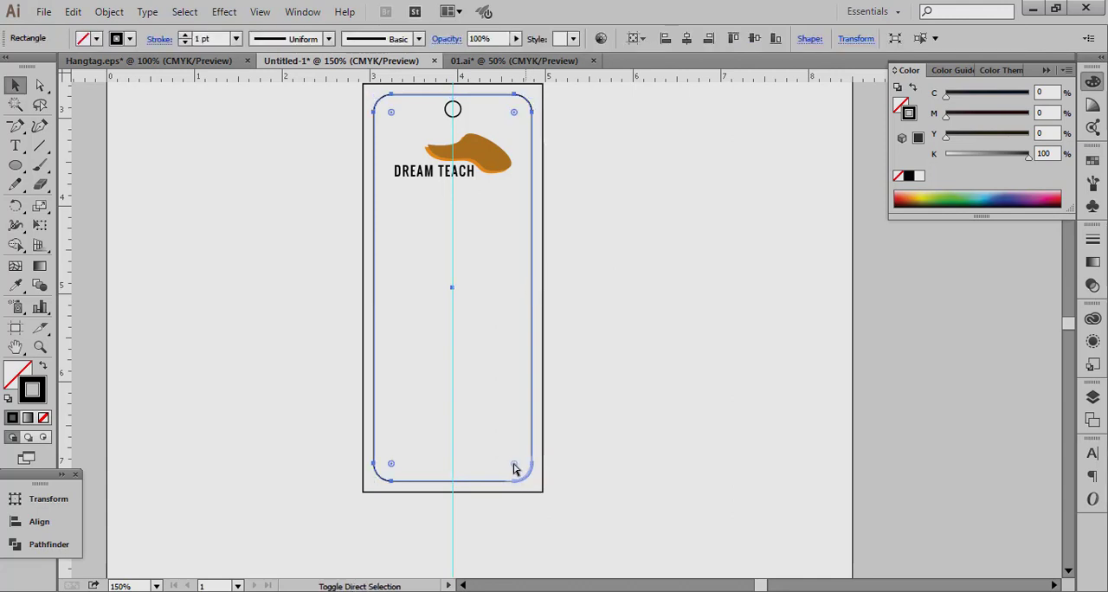
key("ctrl")
key("ctrl+z")
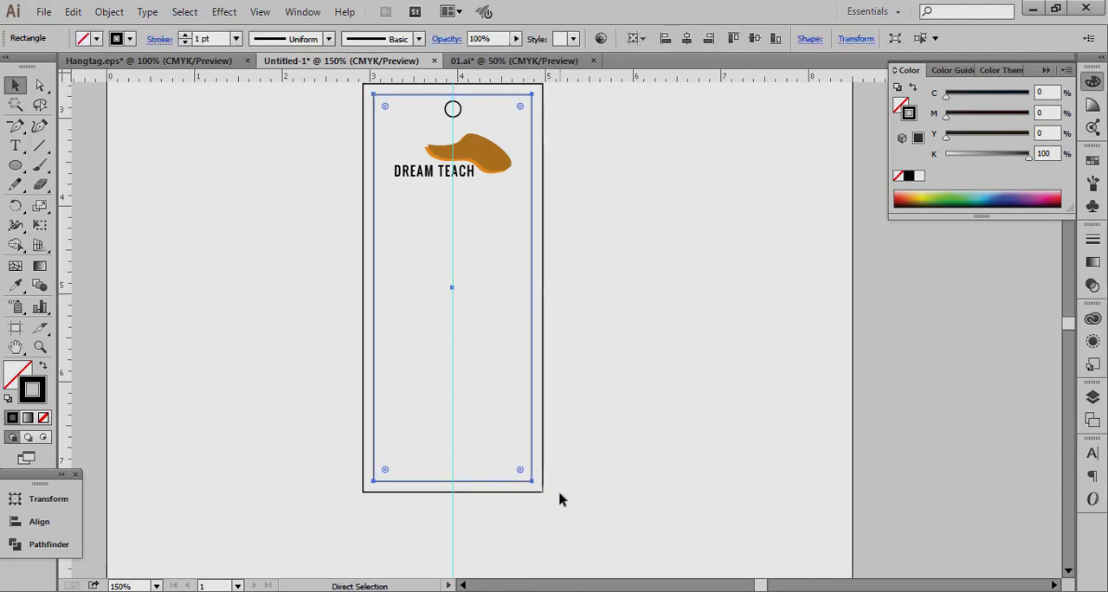
Round only the two bottom corners of the inner tag rectangle by selecting just their anchor points and using the live corners.
left_click(555, 495)
left_click(532, 483)
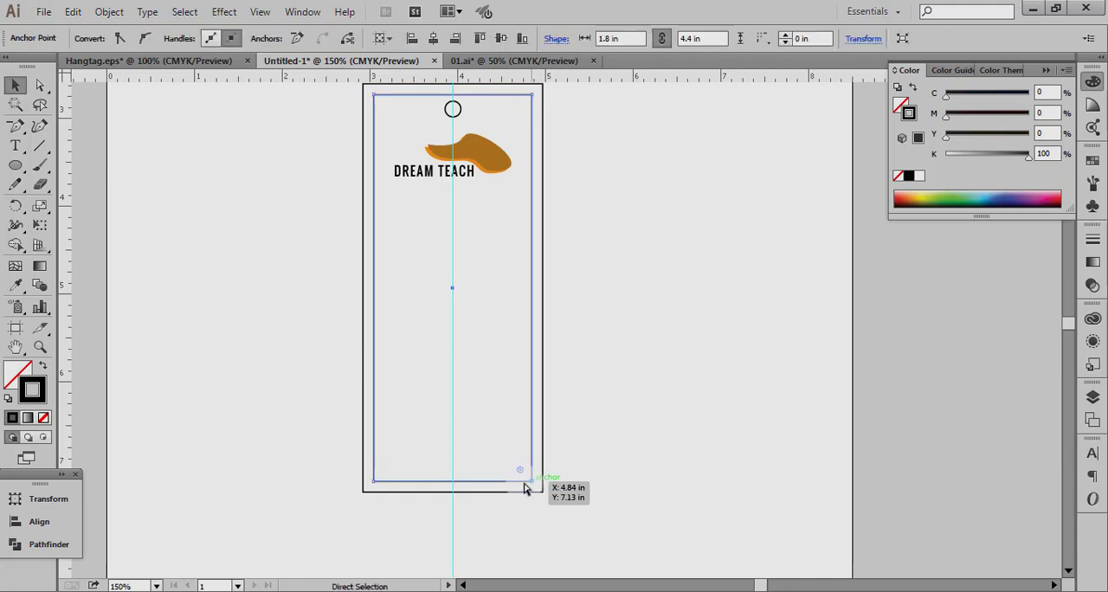
left_click(436, 487)
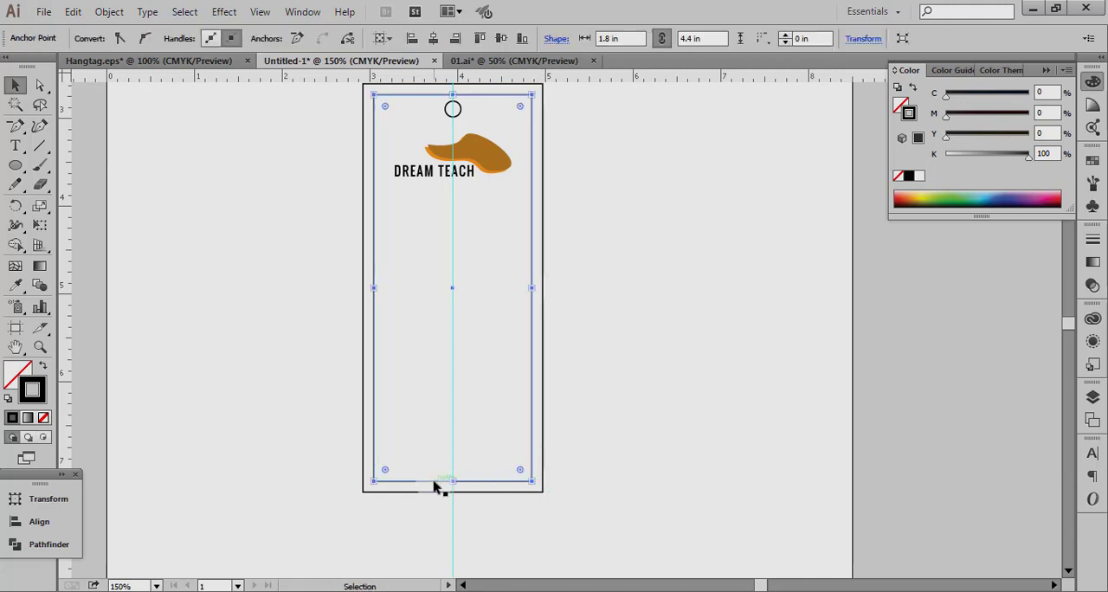
key("ctrl")
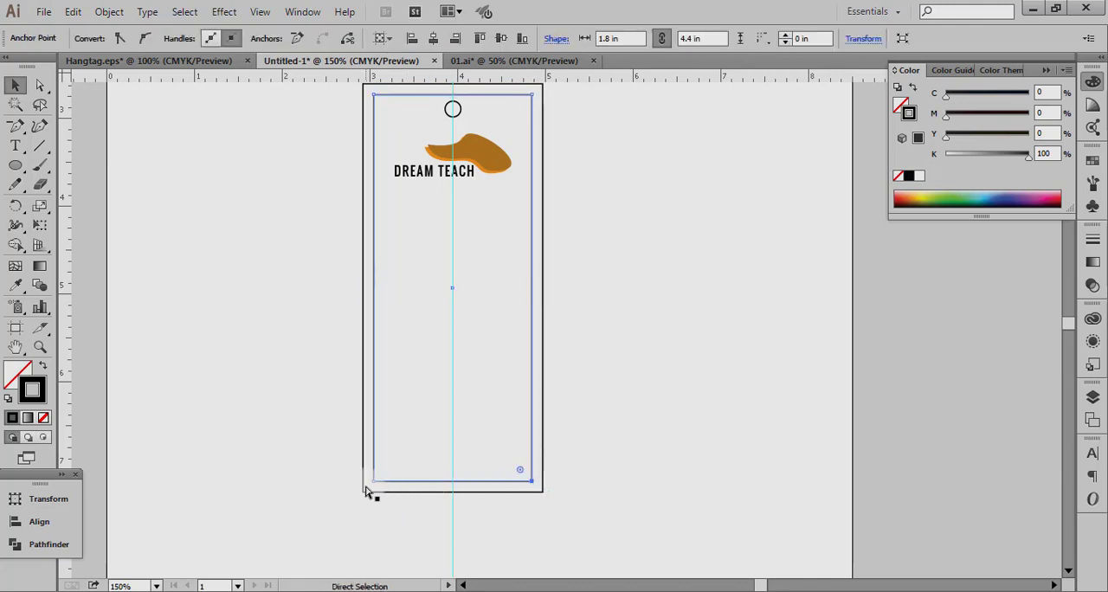
left_click(374, 482, "ctrl+shift")
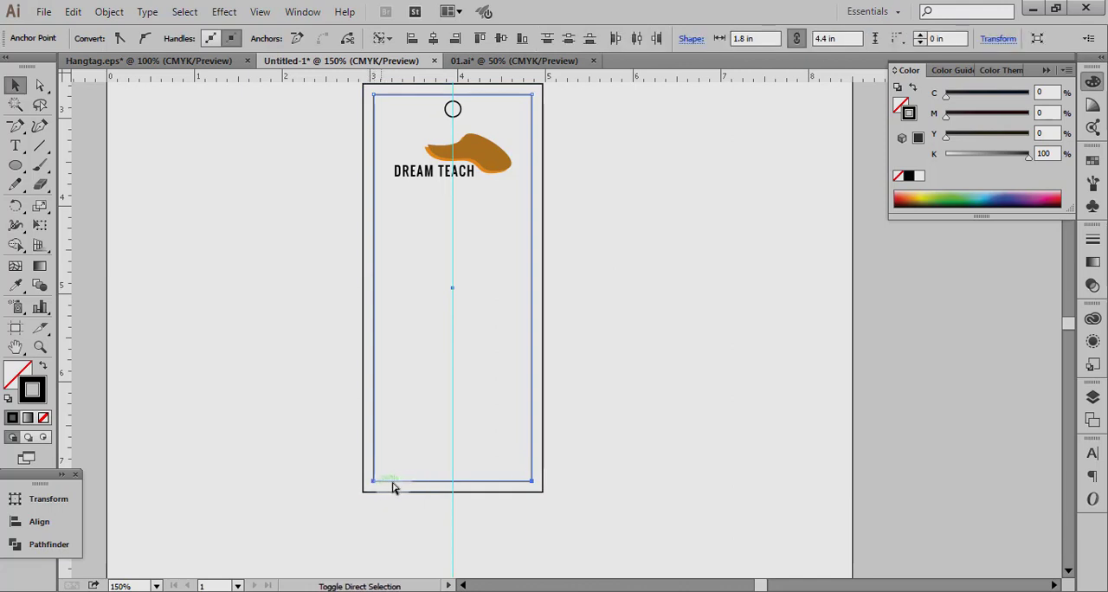
key("ctrl")
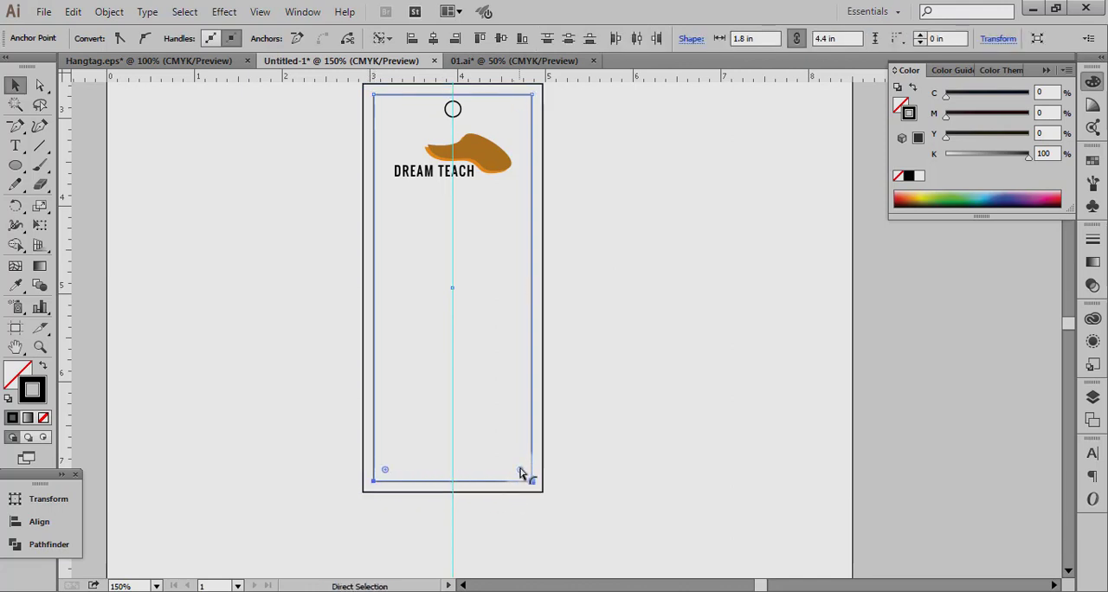
left_click_drag(520, 470, 510, 466)
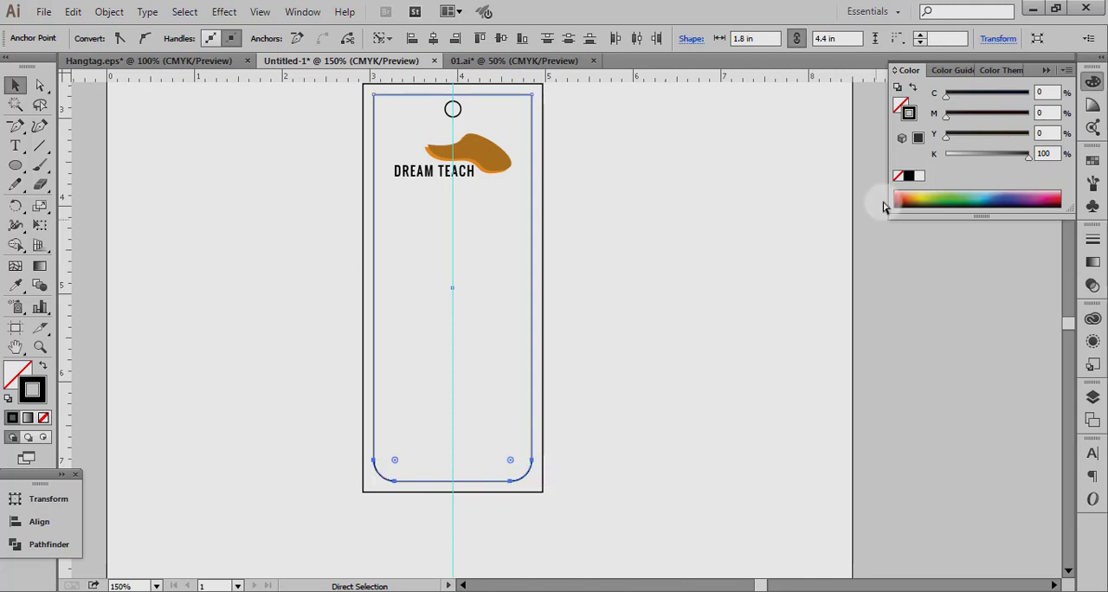
Adjust the rounding of the inner rectangle's two bottom corners to a radius of about 0.2 in.
key("ctrl+z")
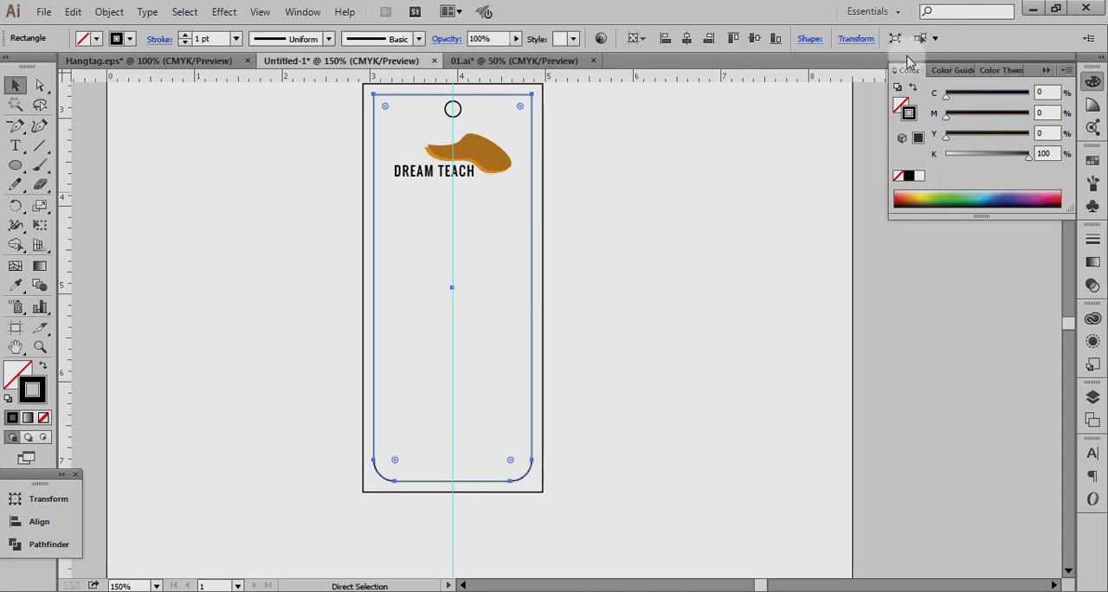
key("v")
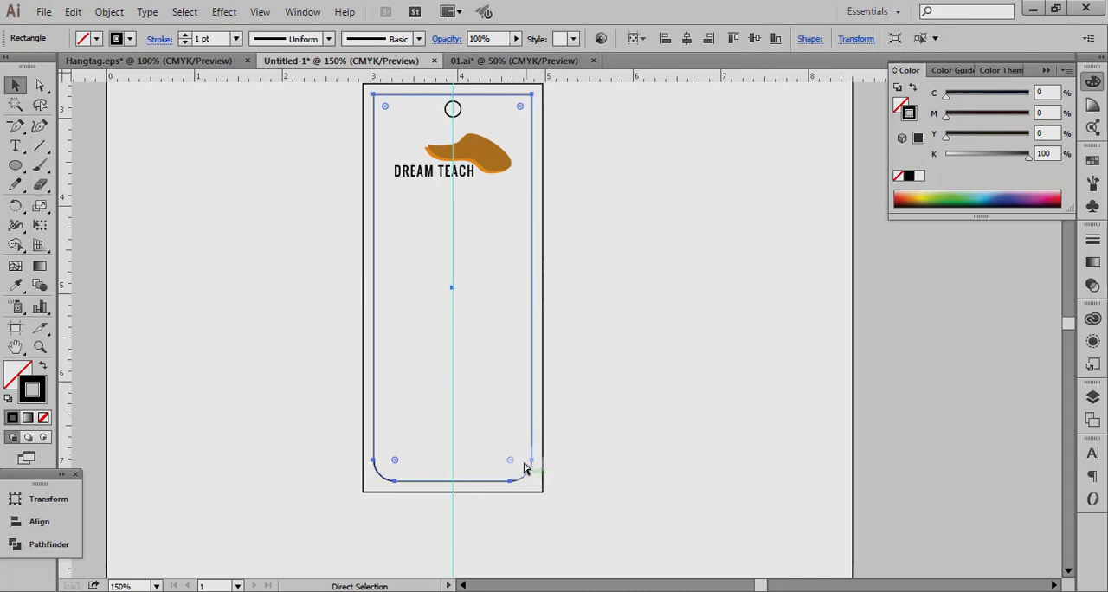
mouse_move(510, 460)
left_mouse_down()
mouse_move(503, 452)
mouse_move(514, 456)
left_mouse_up()
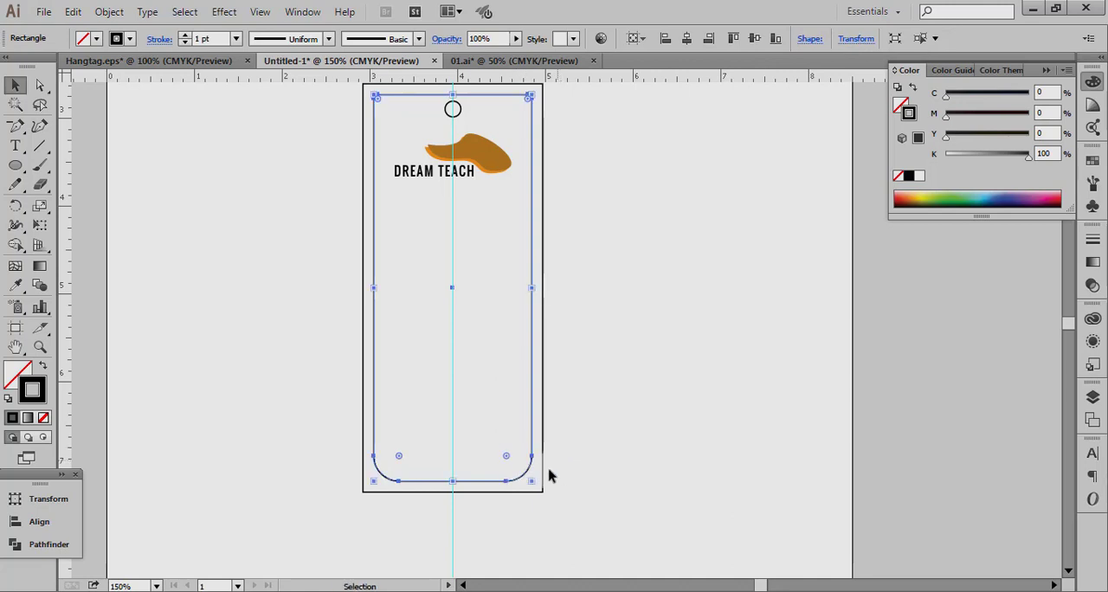
left_click_drag(509, 461, 517, 468)
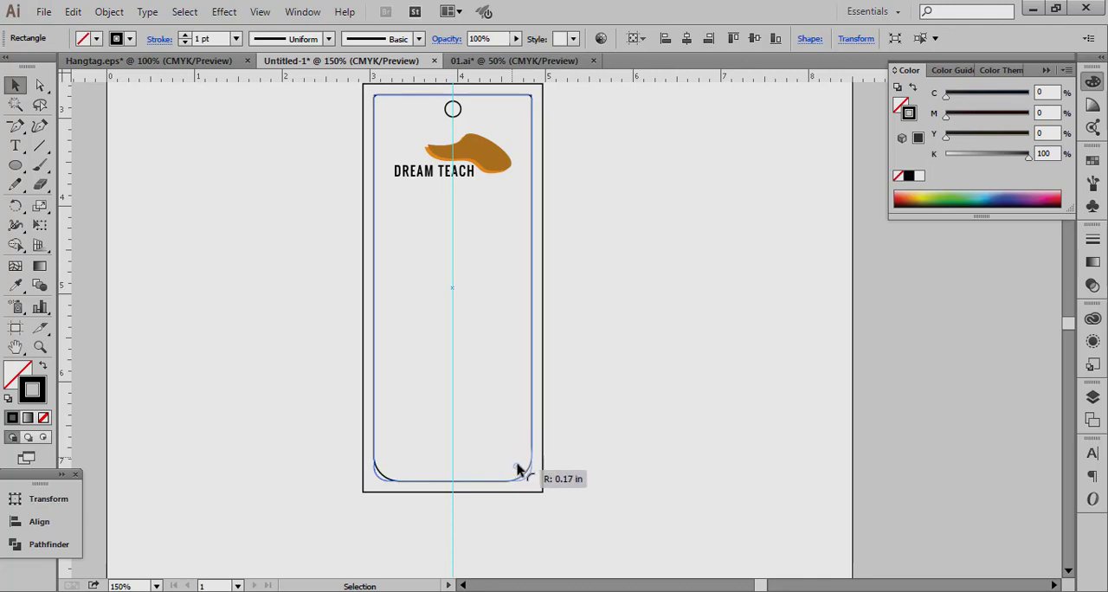
left_click_drag(517, 468, 516, 469)
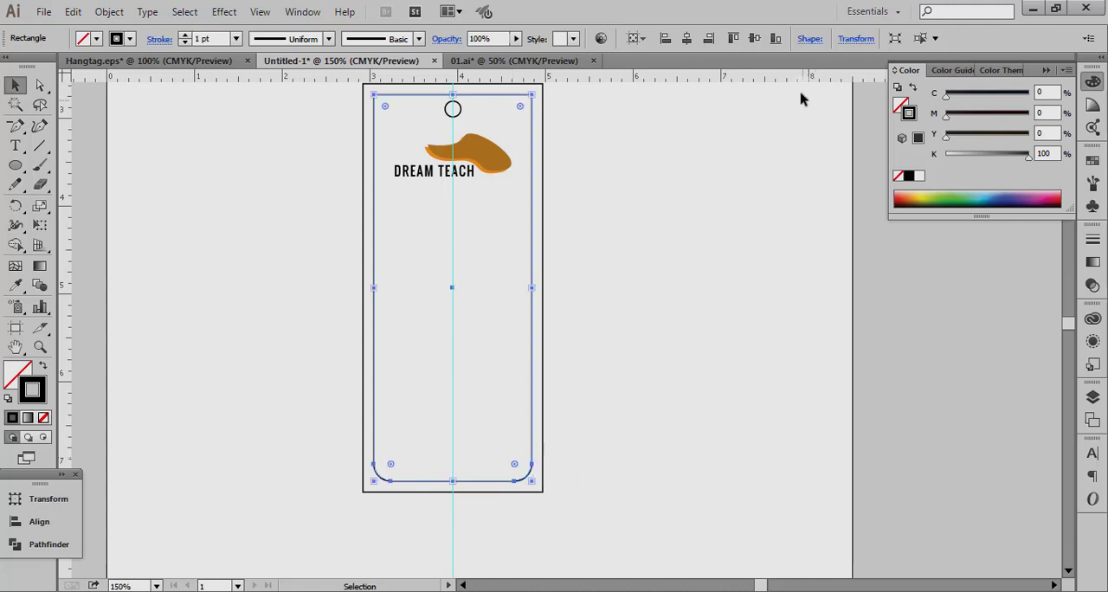
Check the corner radii of the inner tag rectangle in its shape properties and deselect it.
left_click(934, 39)
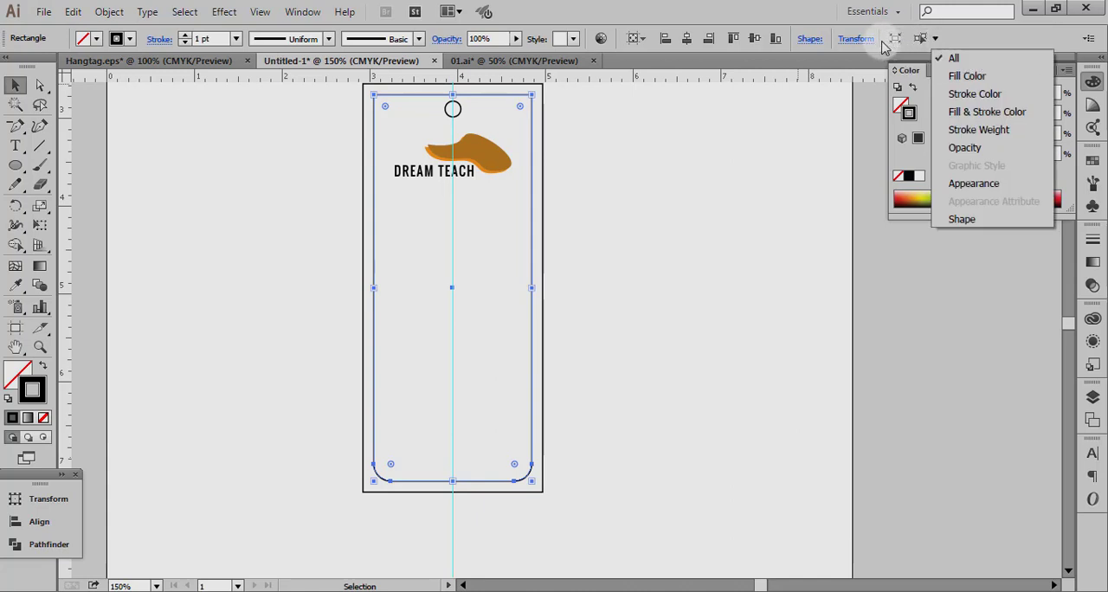
left_click(798, 39)
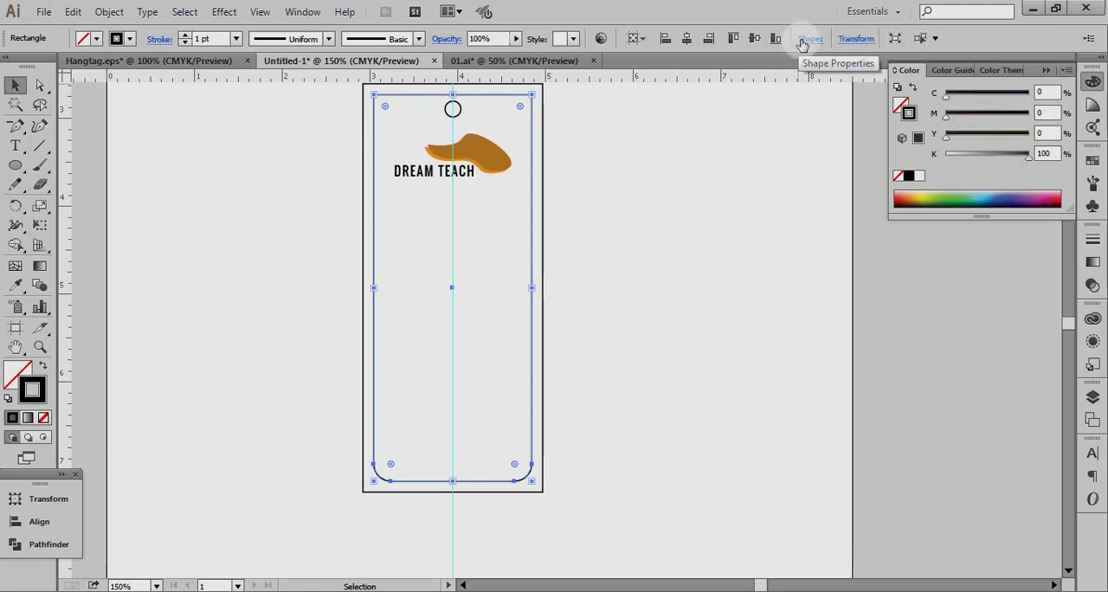
left_click(809, 39)
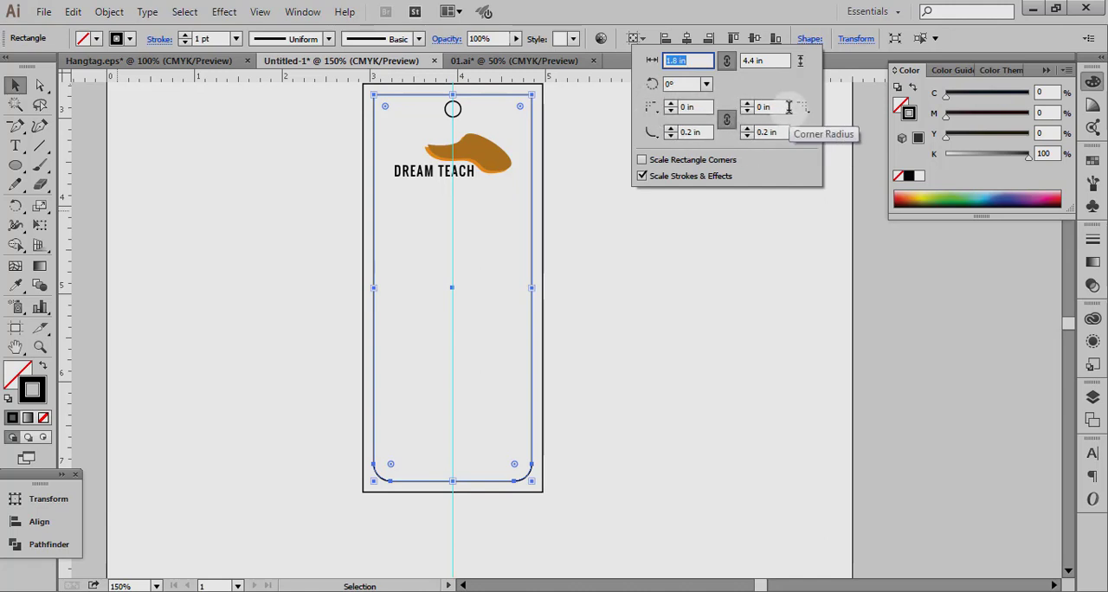
scroll(543, 425, "up", 3)
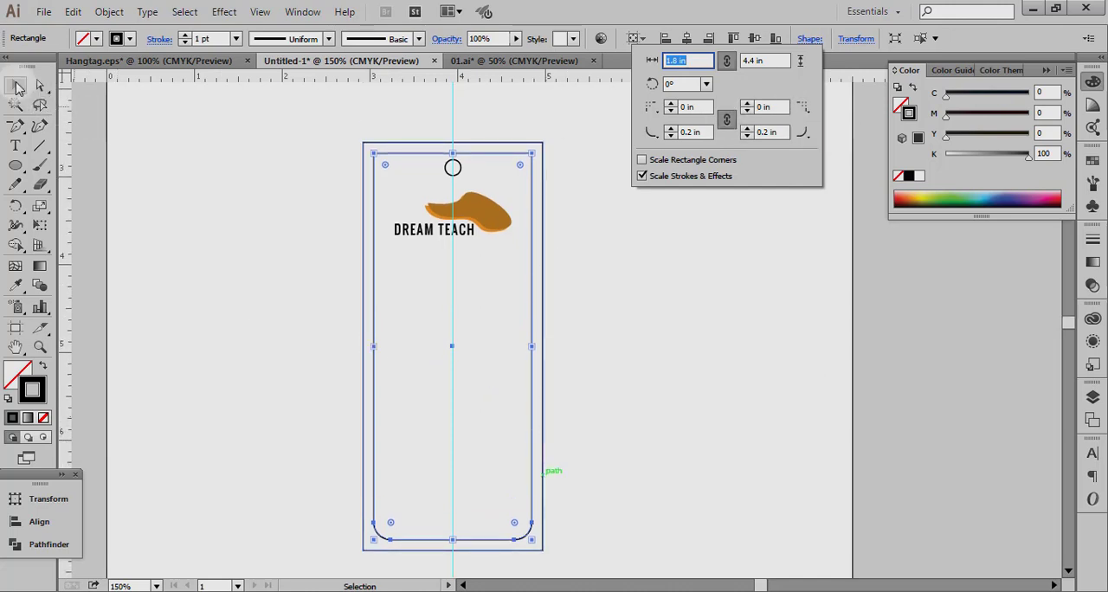
left_click(19, 87)
left_click(275, 318)
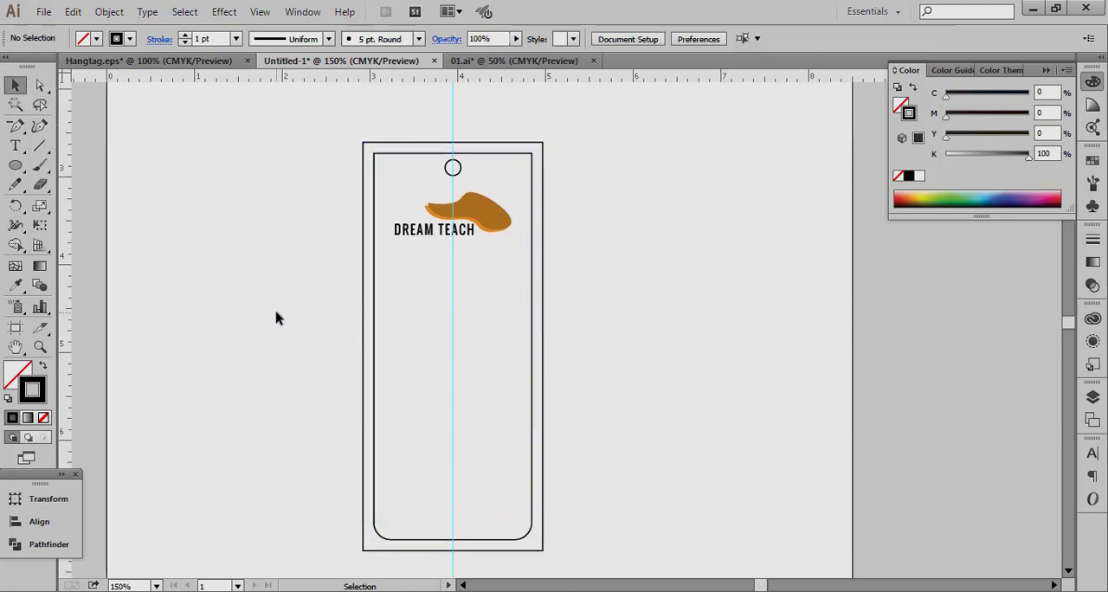
Try to round the inner rectangle's upper-left corner while the whole shape is selected.
left_click(375, 163)
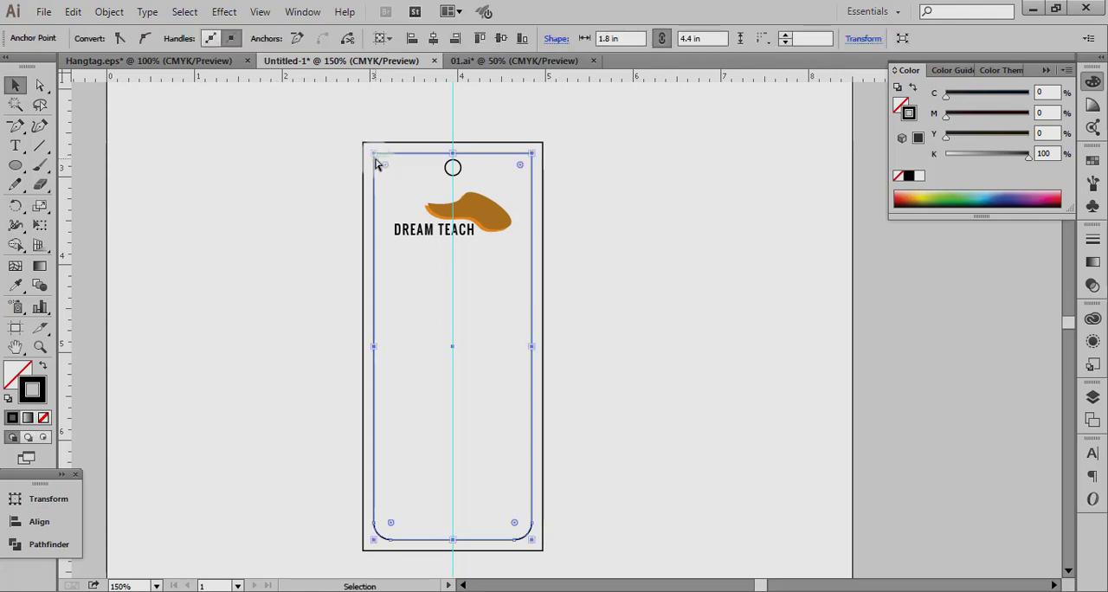
left_click_drag(387, 173, 392, 173)
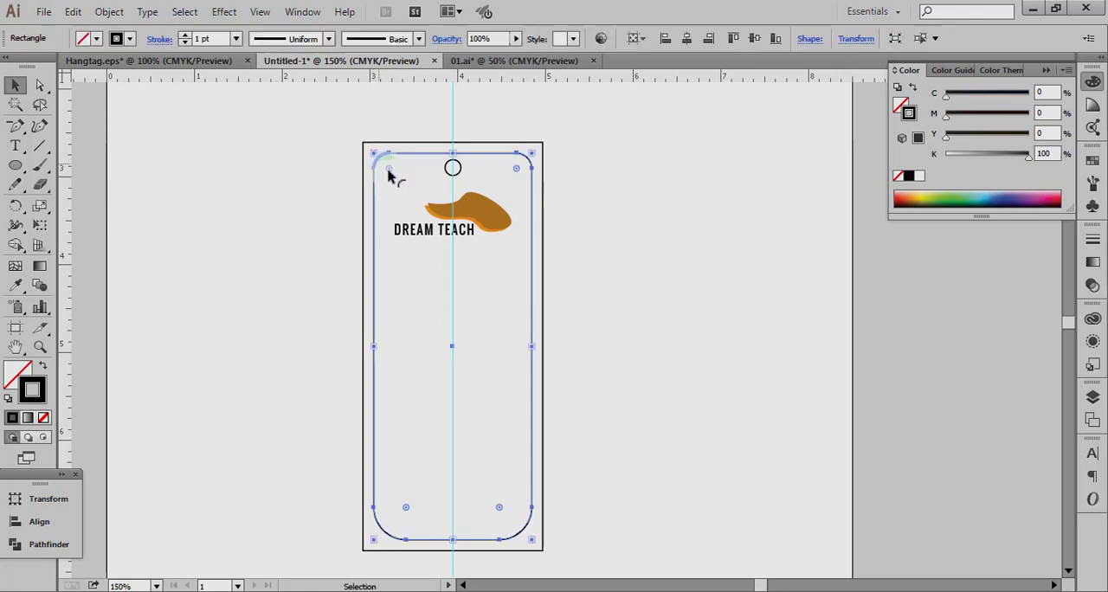
left_click(313, 160)
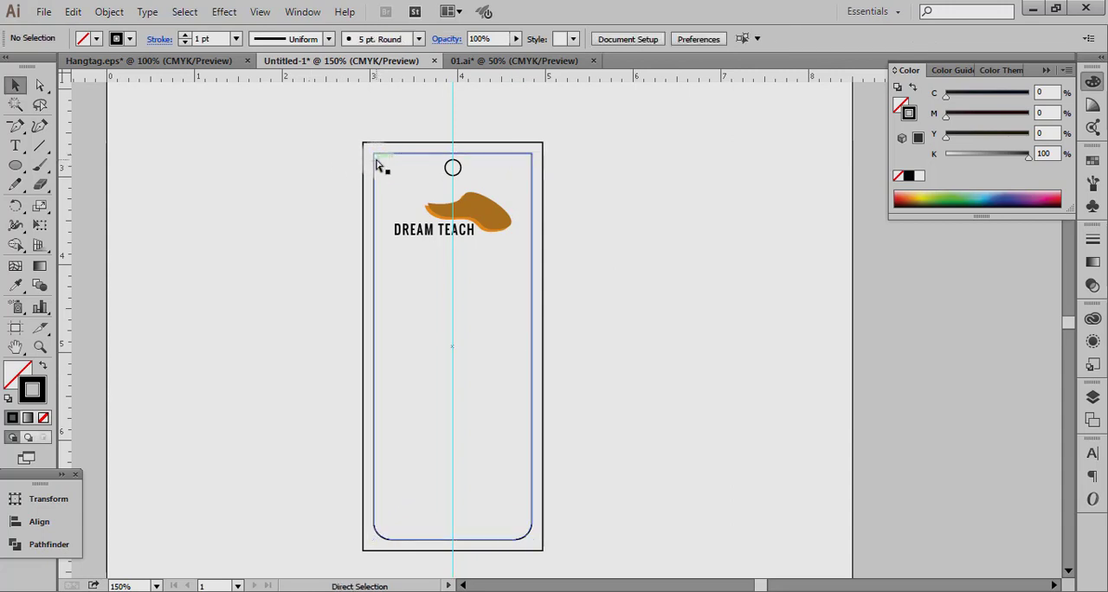
Round only the upper-left corner of the inner tag rectangle into a large arc ending just past the vertical guide.
left_click(377, 158)
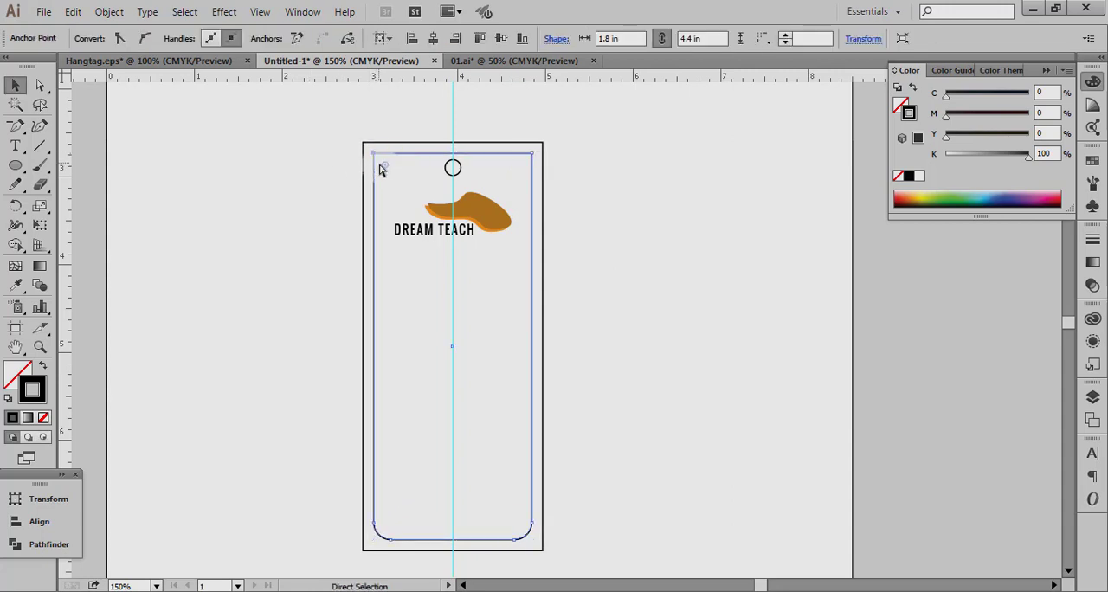
left_click_drag(390, 166, 460, 246)
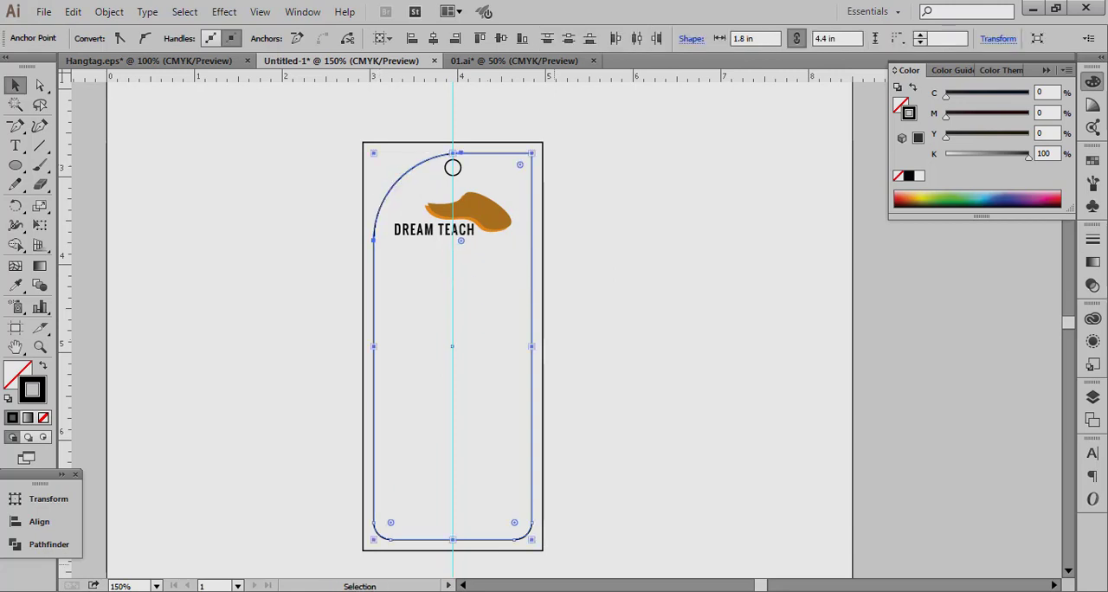
left_click(269, 232)
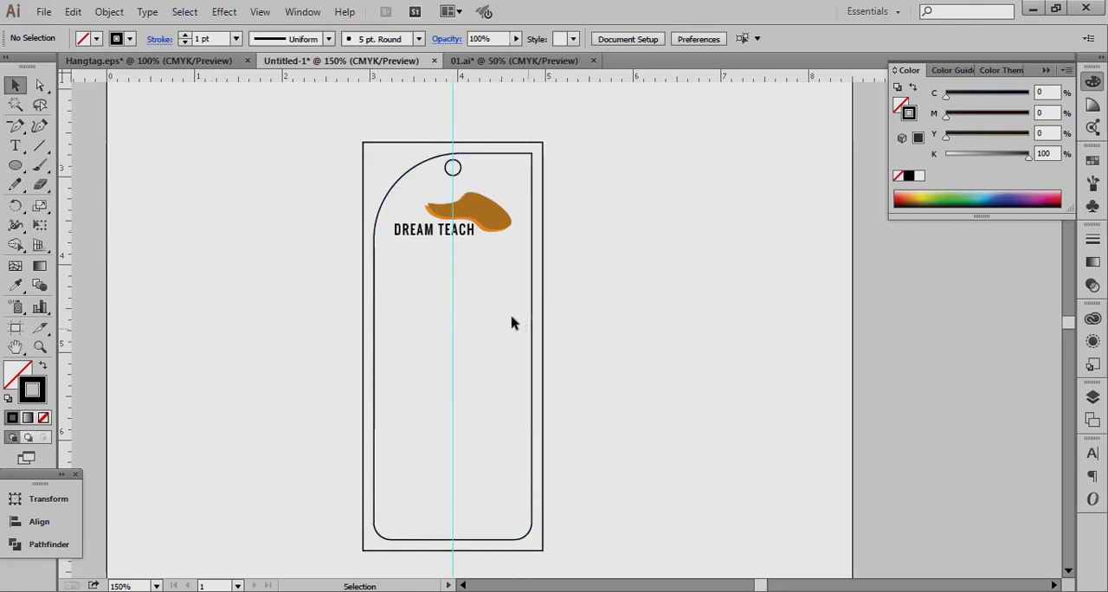
left_click(410, 171)
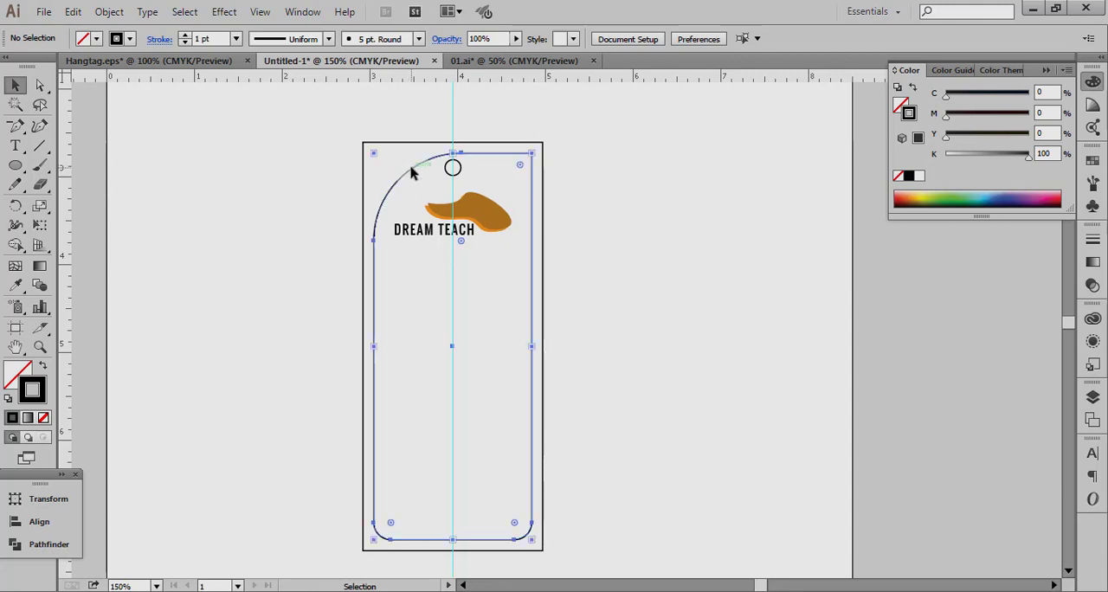
left_click(260, 203)
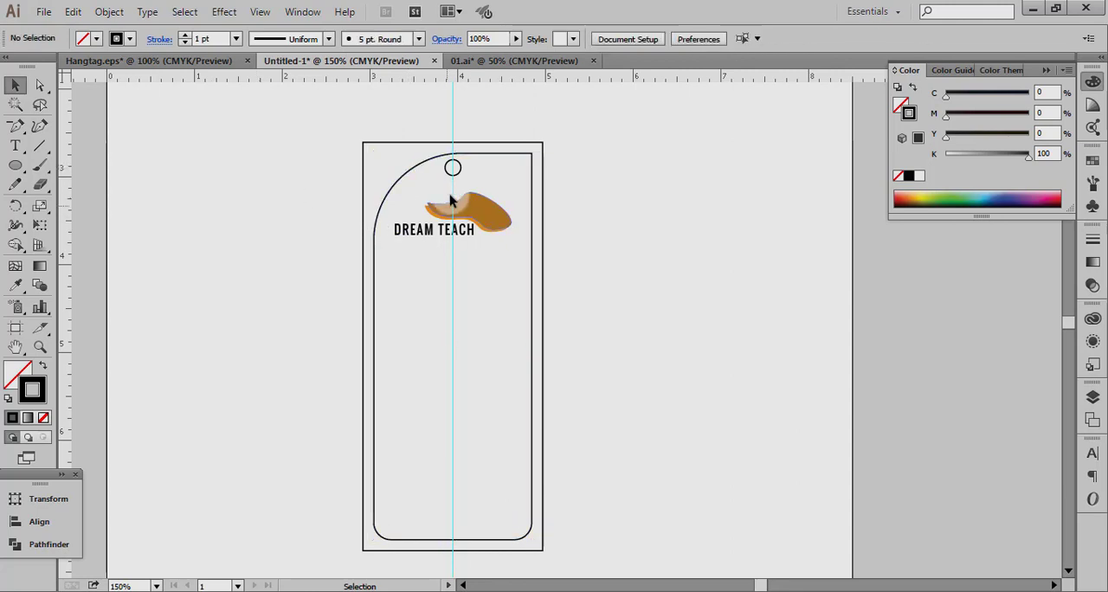
left_click(468, 248)
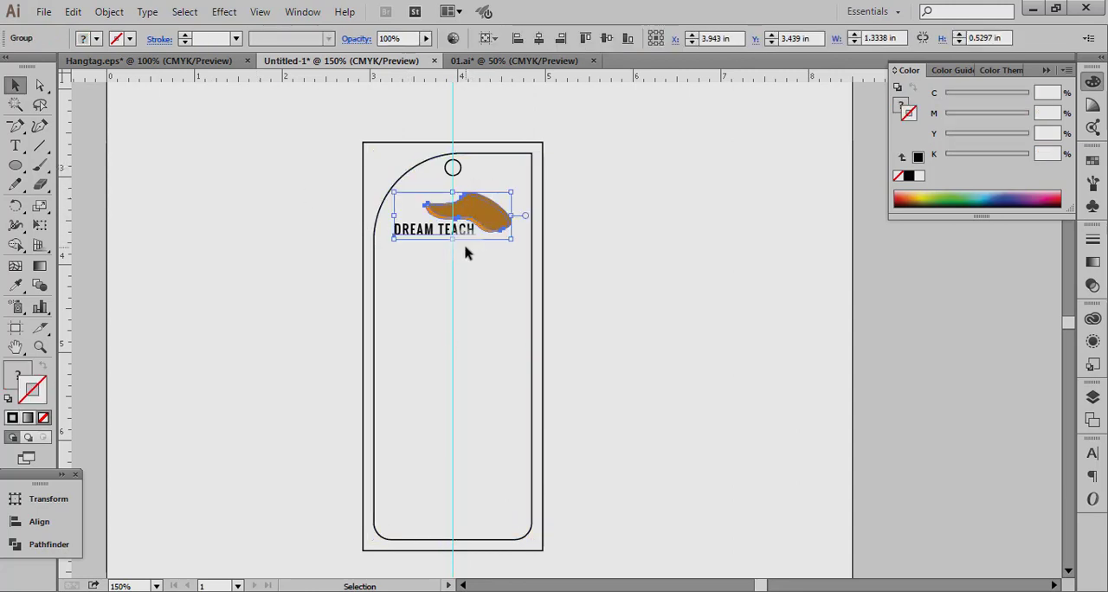
left_click_drag(343, 140, 409, 133)
left_click(411, 132)
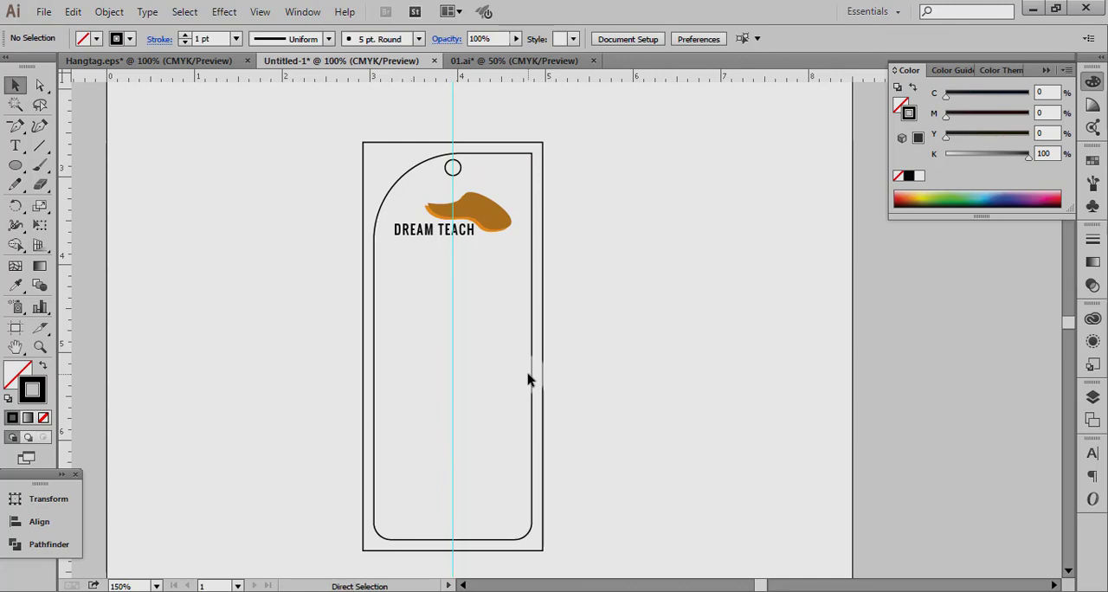
key("ctrl+minus")
key("ctrl+minus")
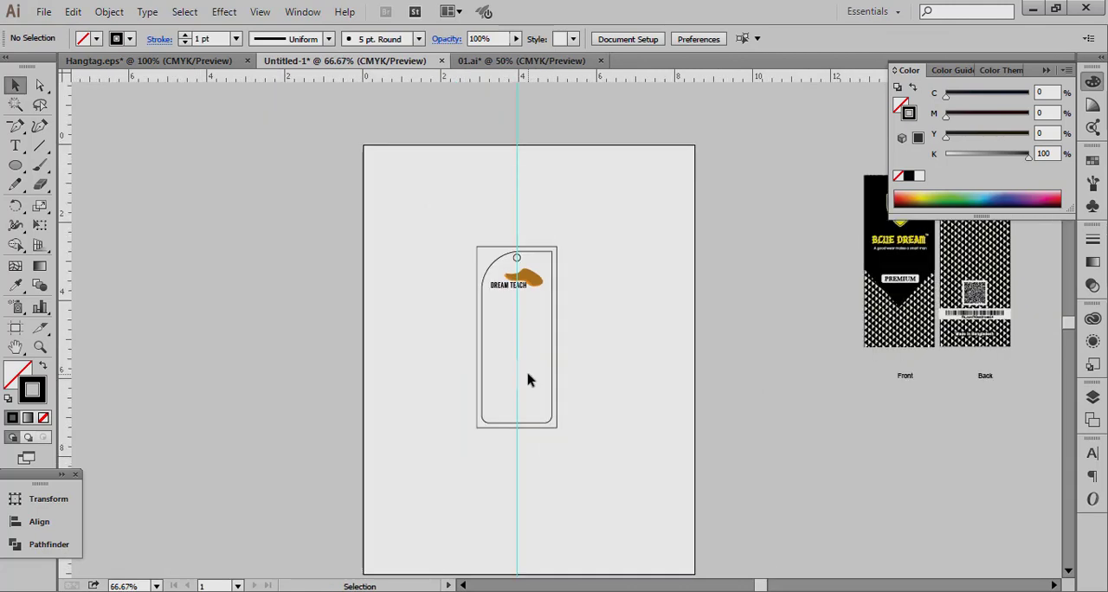
left_click(40, 347)
left_click_drag(456, 203, 636, 498)
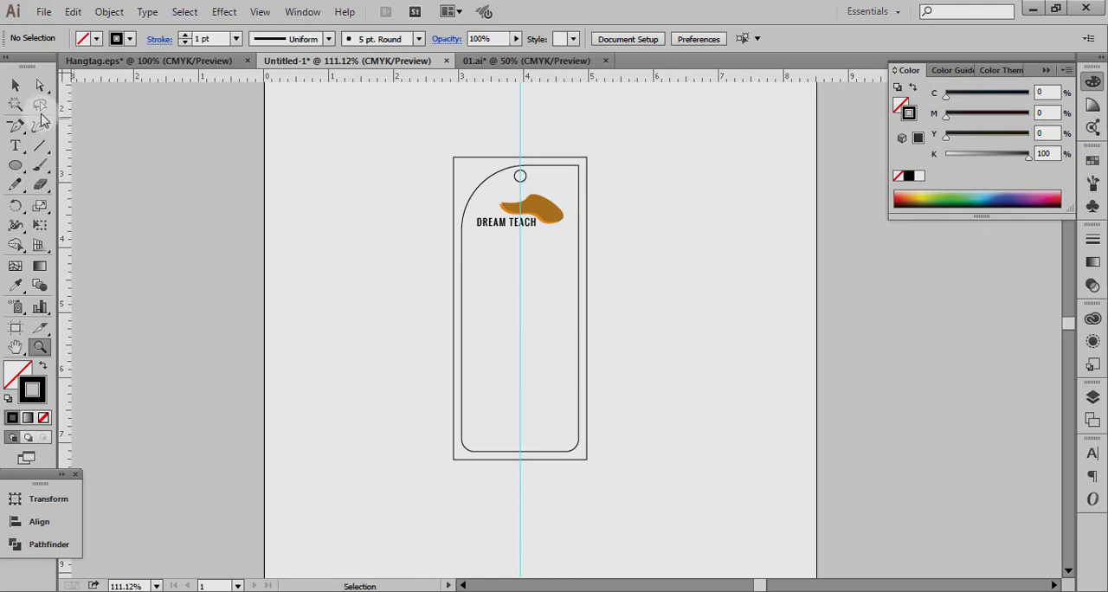
left_click(15, 85)
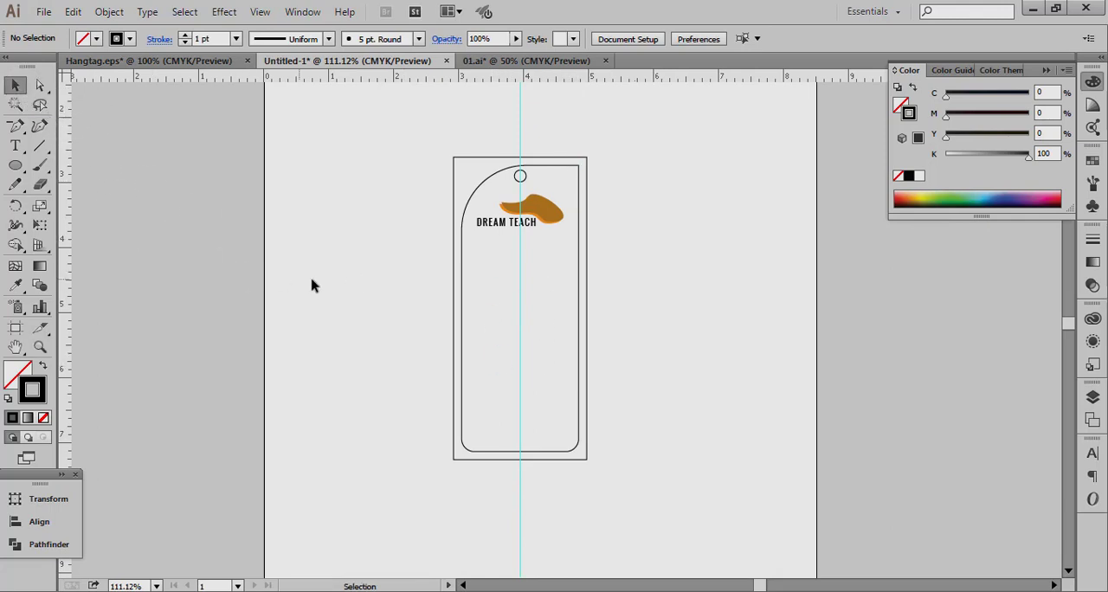
Copy the tagline and the PREMIUM label from the Blue Dream front reference onto the new tag, with the tagline just below the logo.
key("ctrl+minus")
key("ctrl+minus")
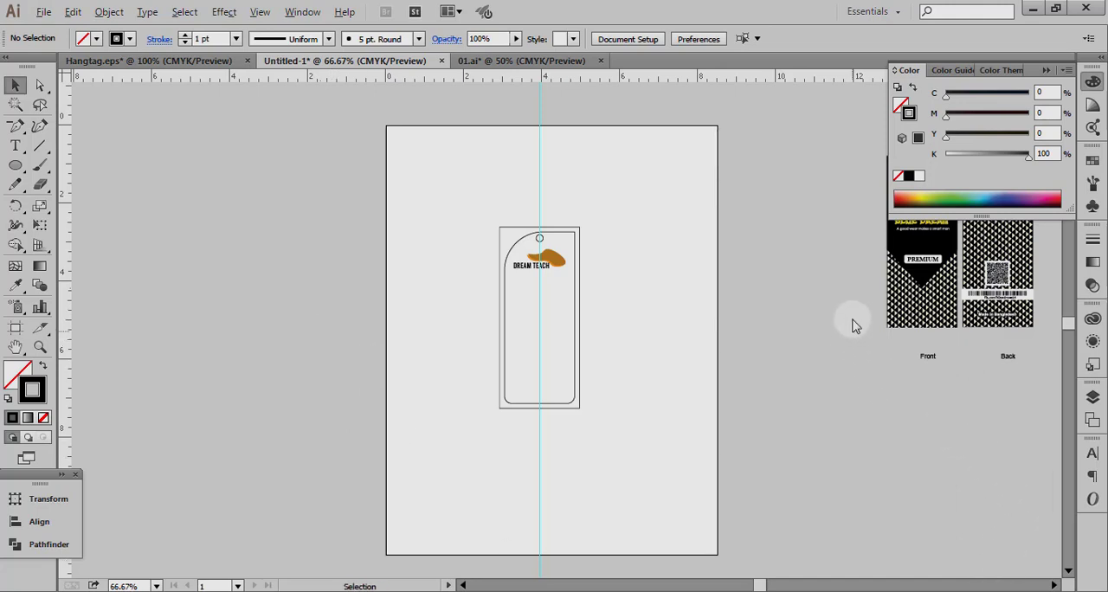
left_click_drag(853, 321, 641, 388)
left_click_drag(477, 193, 826, 488)
left_click(680, 349)
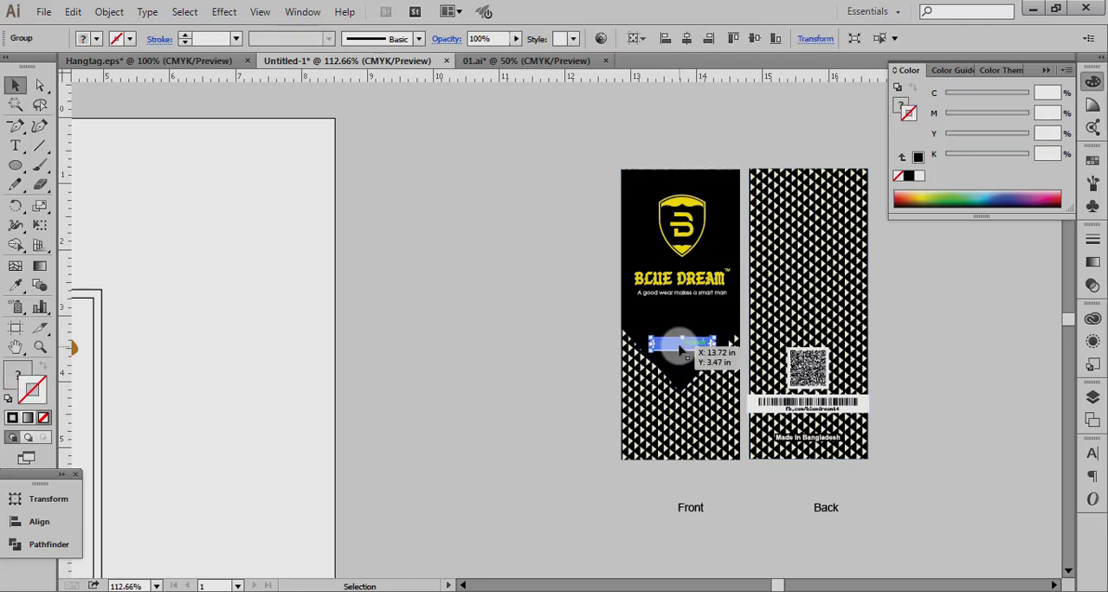
left_click(701, 291, "shift")
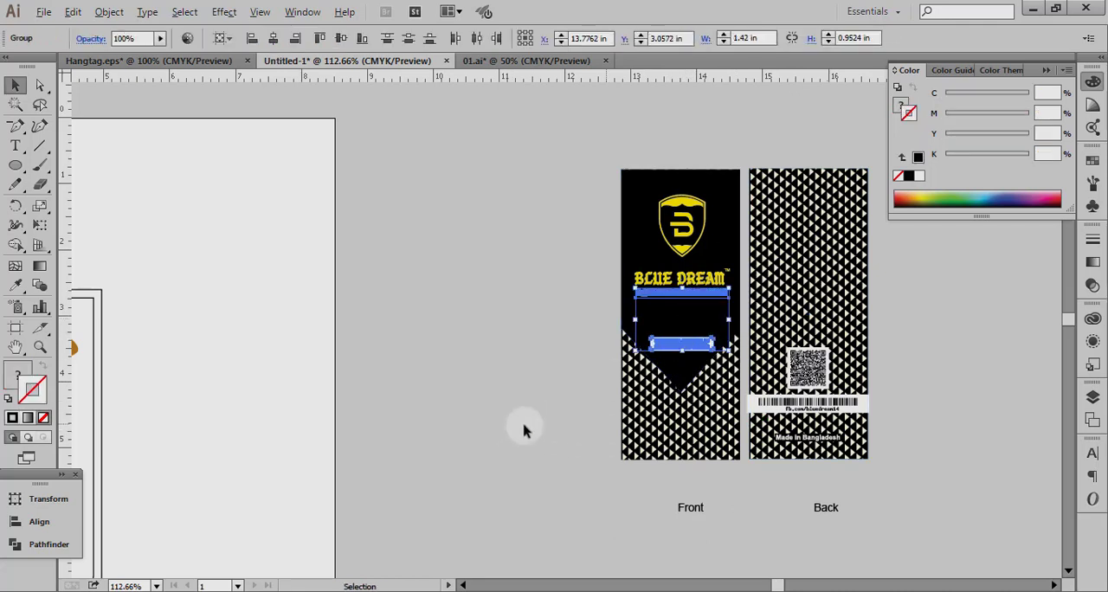
left_click_drag(522, 428, 813, 425)
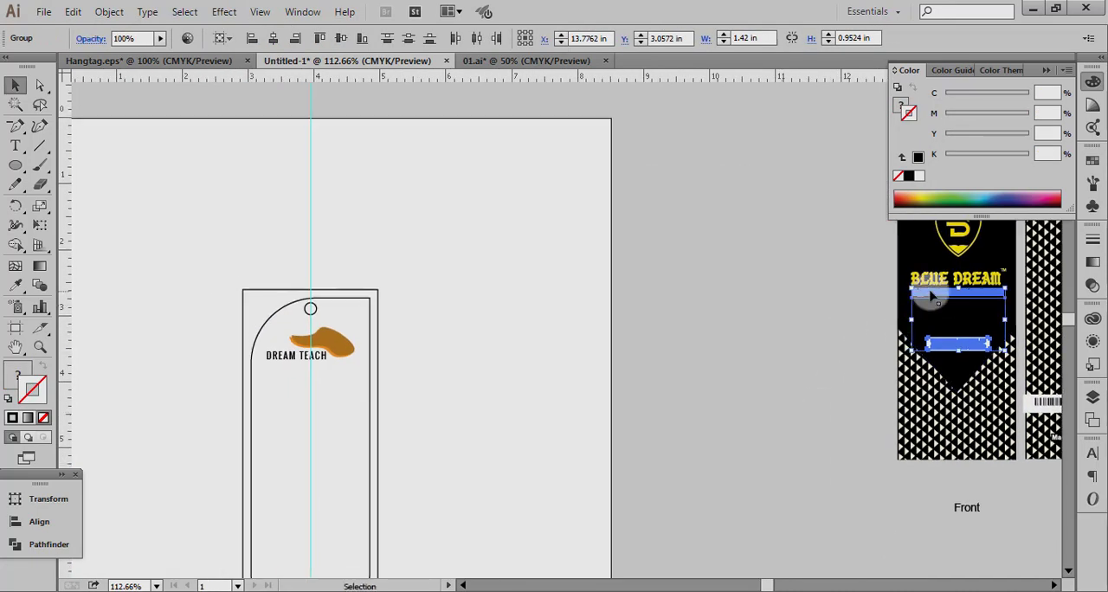
left_click_drag(977, 292, 286, 379)
Move the PREMIUM label down near the tag's bottom edge and enlarge it to most of the inner shape's width.
left_click(270, 421)
left_click_drag(293, 425, 291, 519)
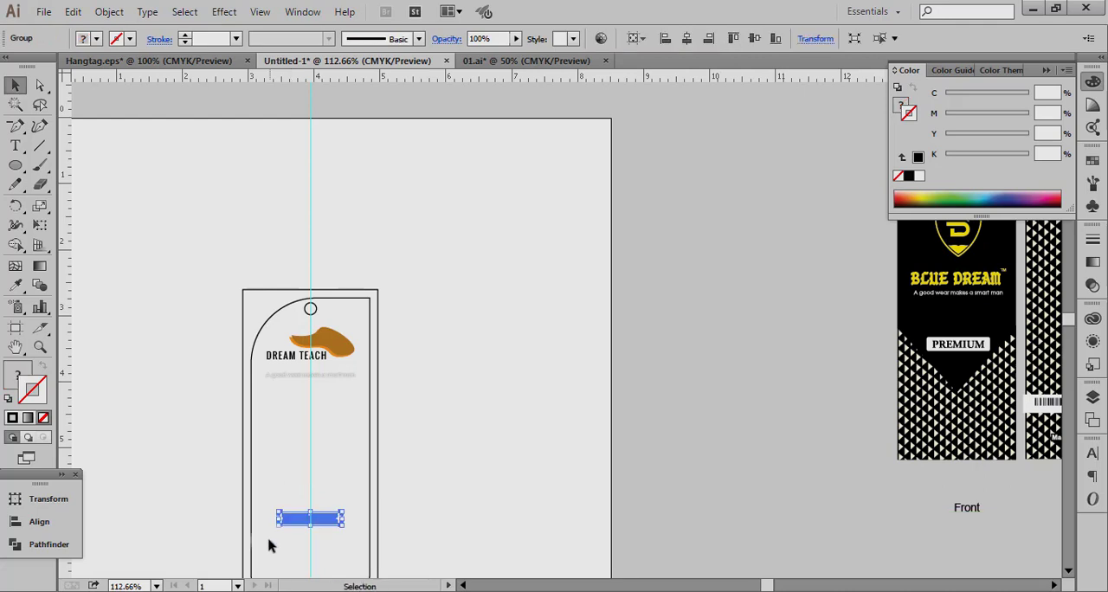
left_click(284, 552)
left_click(433, 428, "ctrl+alt")
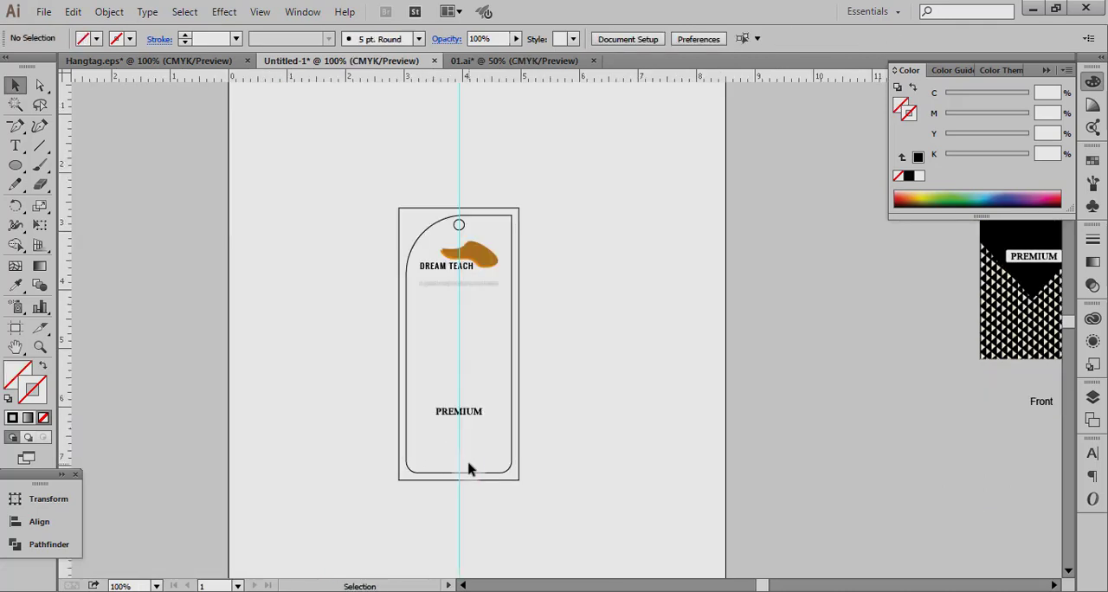
left_click_drag(487, 413, 502, 477)
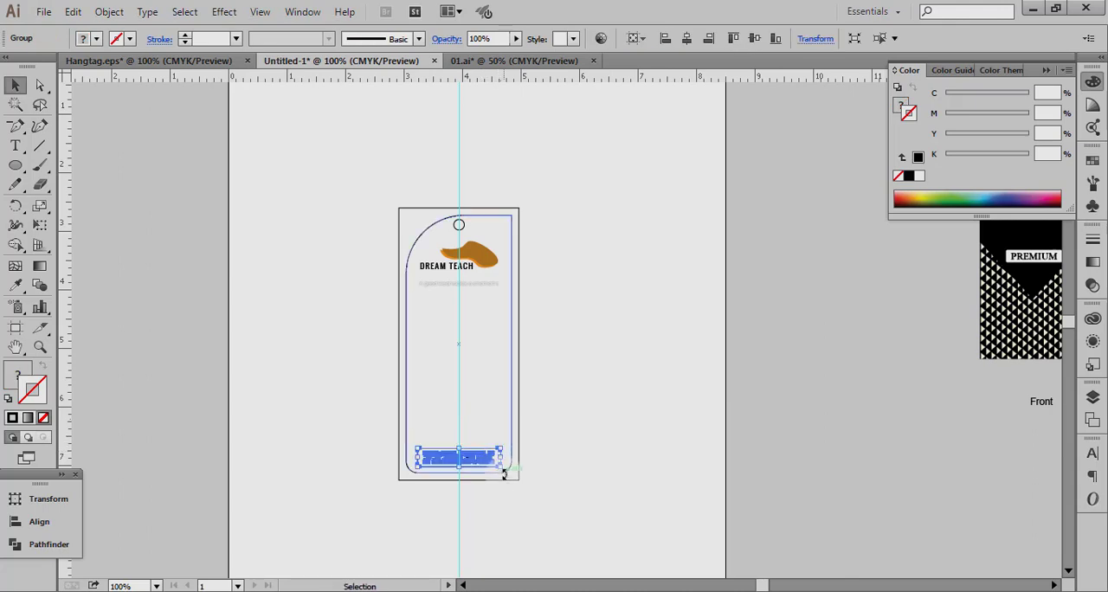
left_click(533, 407)
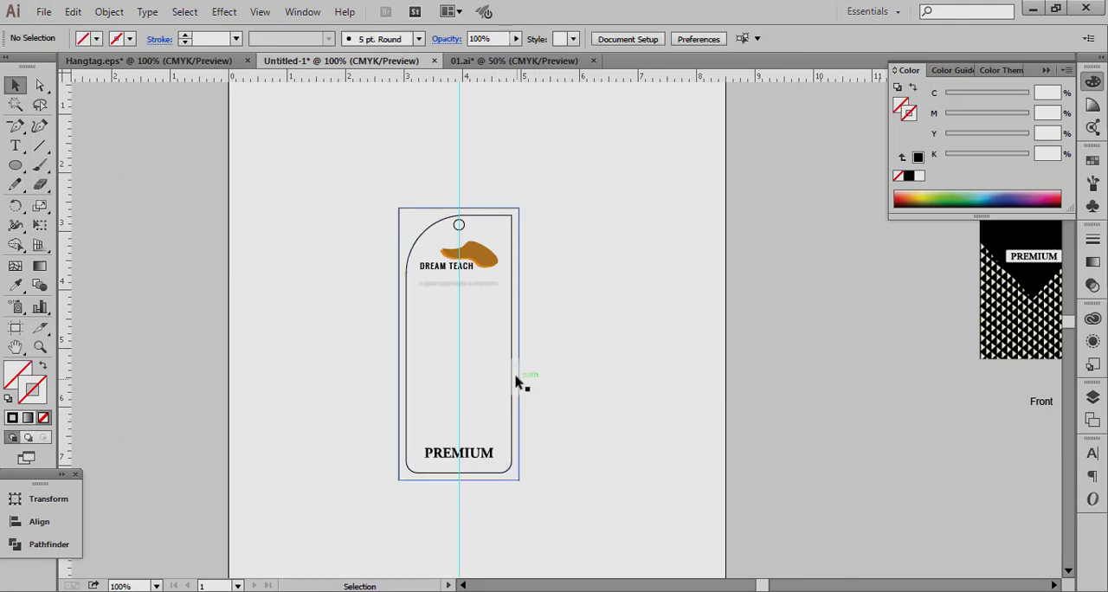
Swap the inner tag shape's black stroke for a black fill and send the shape behind the other artwork.
left_click(512, 378)
left_click(552, 374)
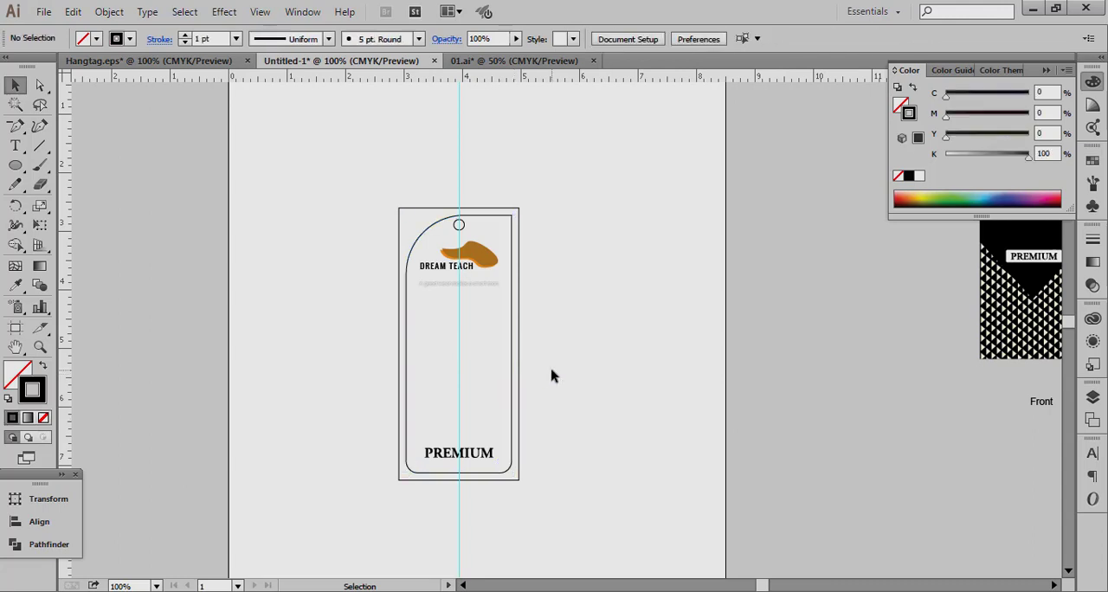
left_click(512, 353)
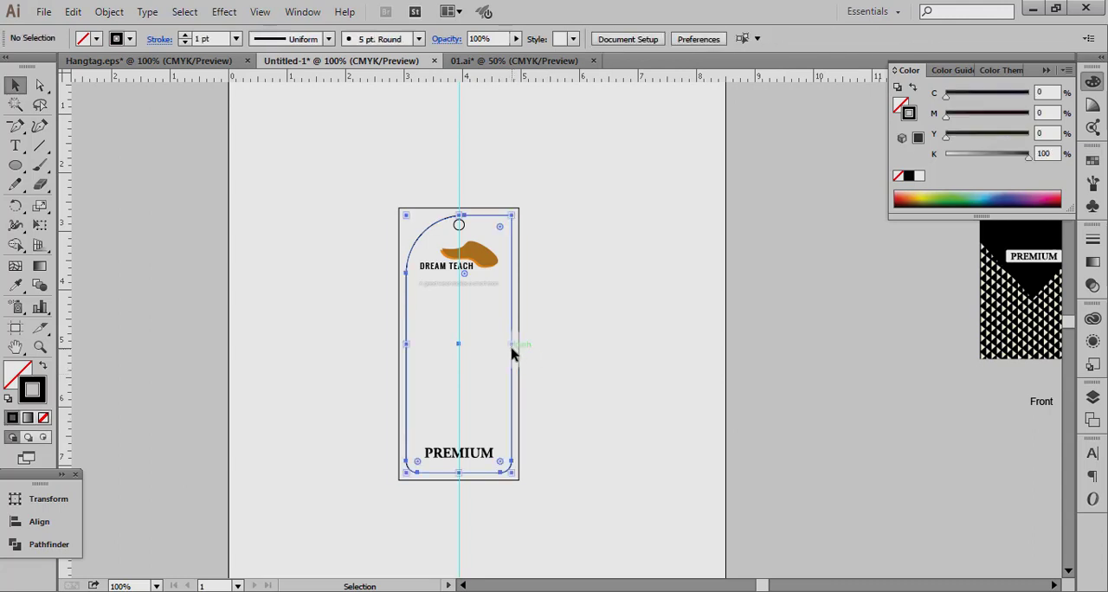
left_click(42, 365)
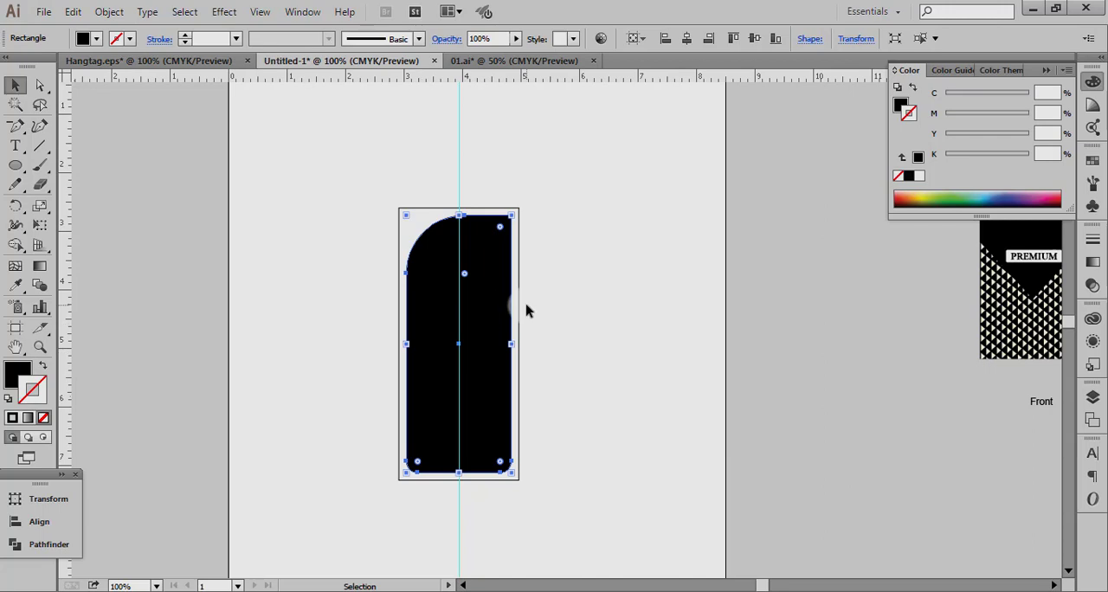
key("a")
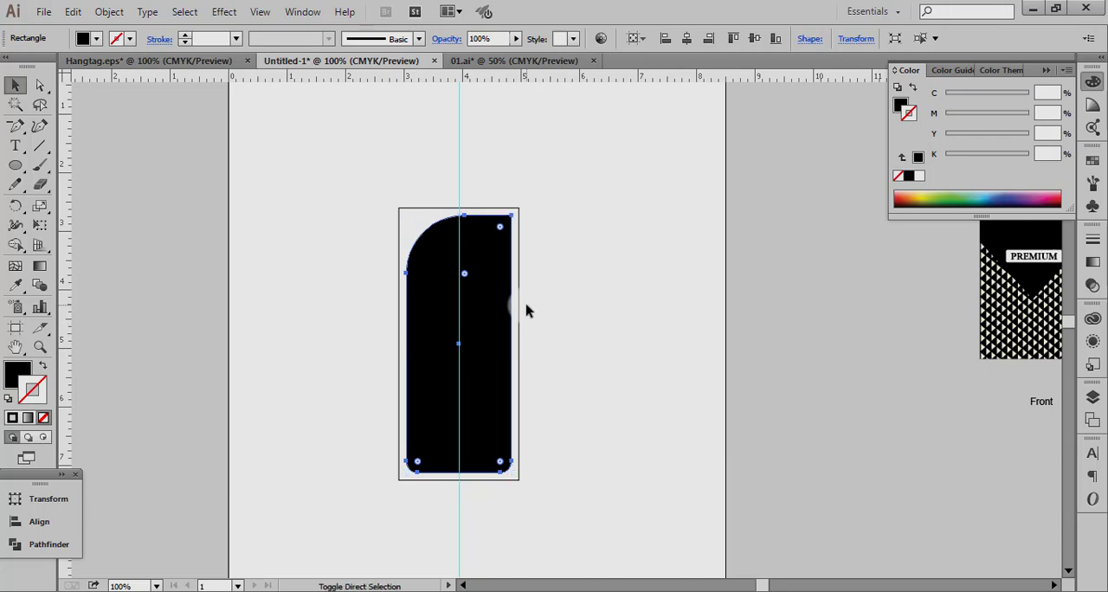
key("ctrl+shift+bracketleft")
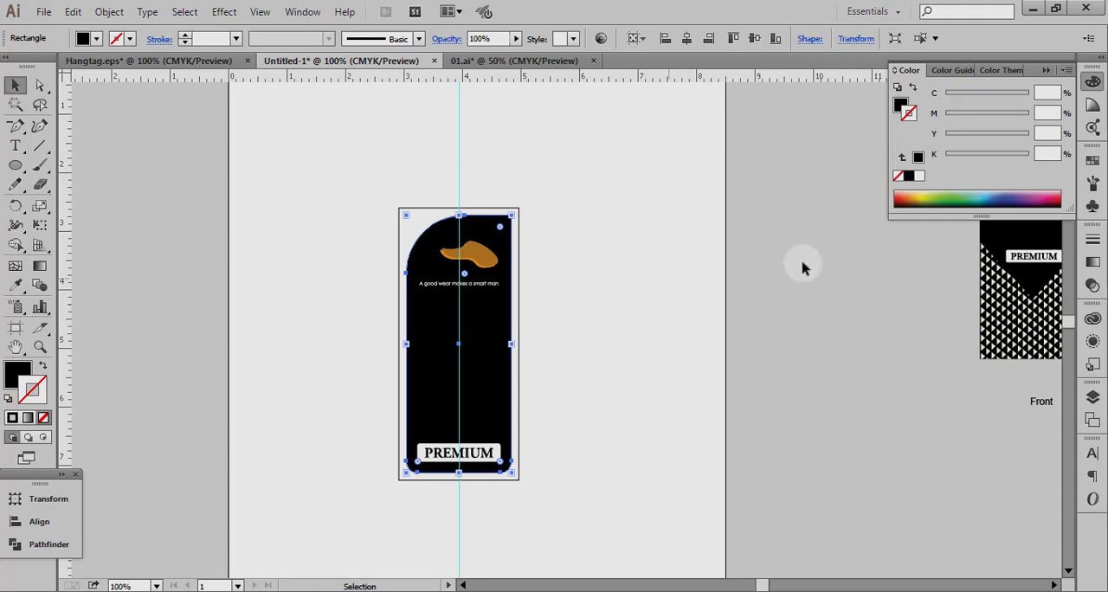
Replace the inner tag shape's solid fill with a linear white-to-black gradient.
left_click(15, 371)
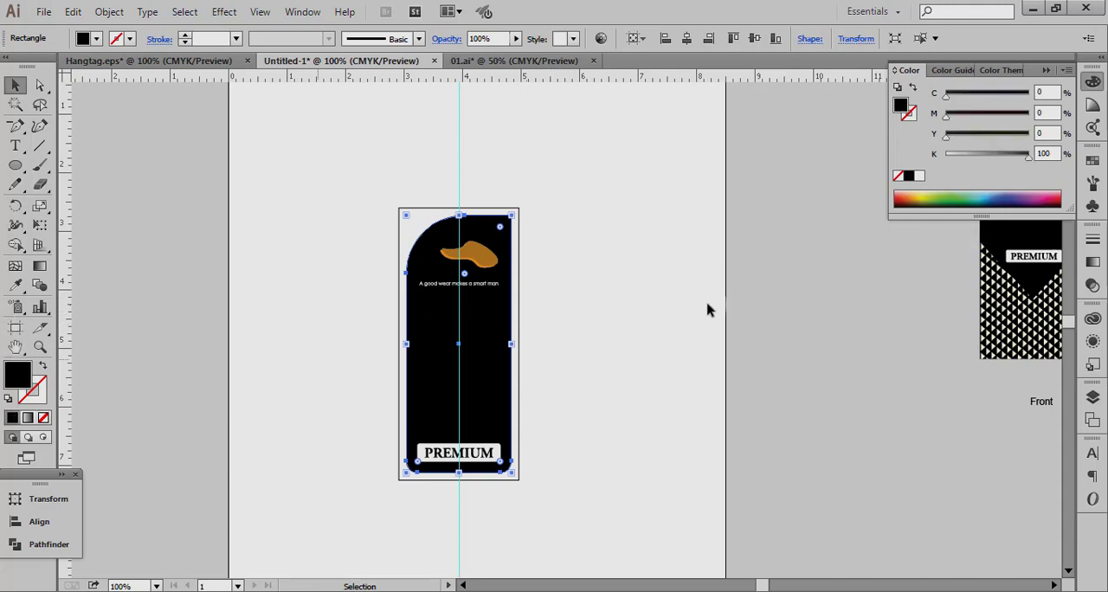
left_click(1091, 265)
left_click(955, 344)
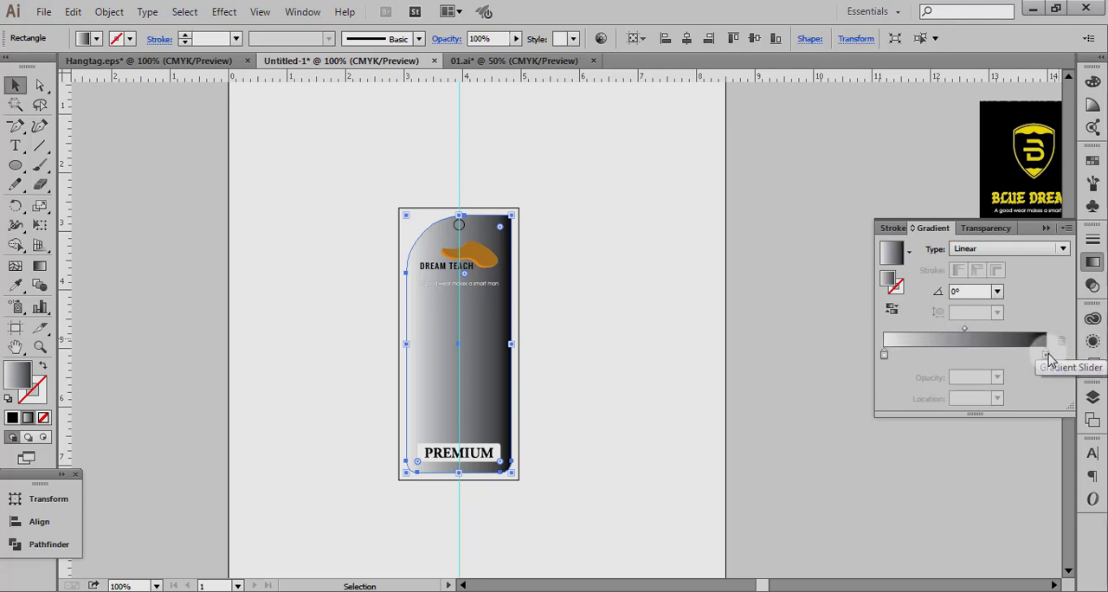
Add a black middle stop to the tag's gradient and set its location to 50%.
left_click_drag(1046, 357, 984, 357)
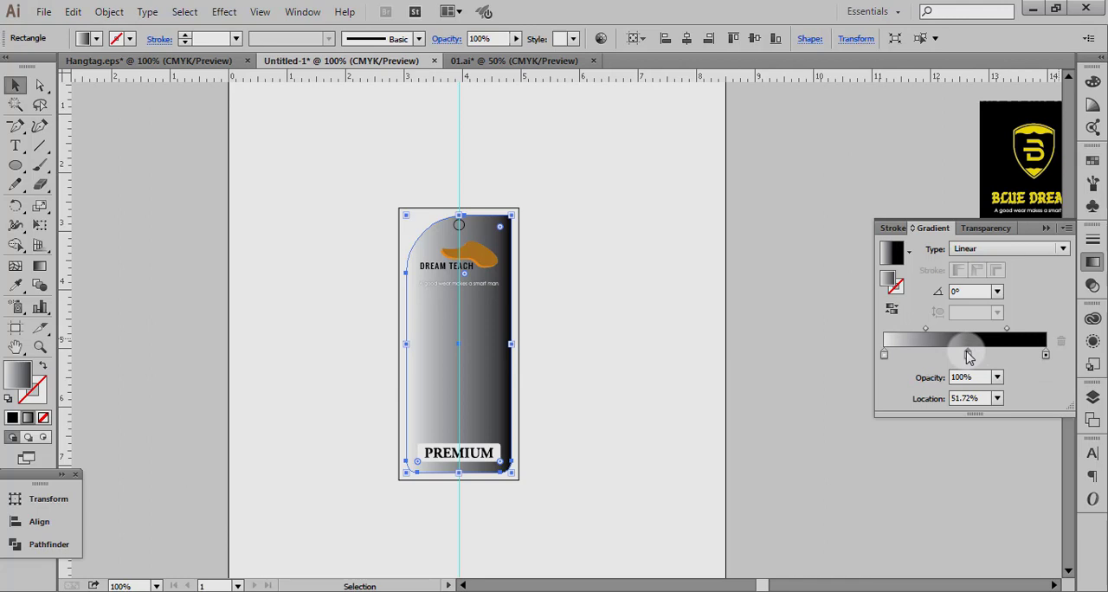
left_click(968, 355)
left_click(973, 377)
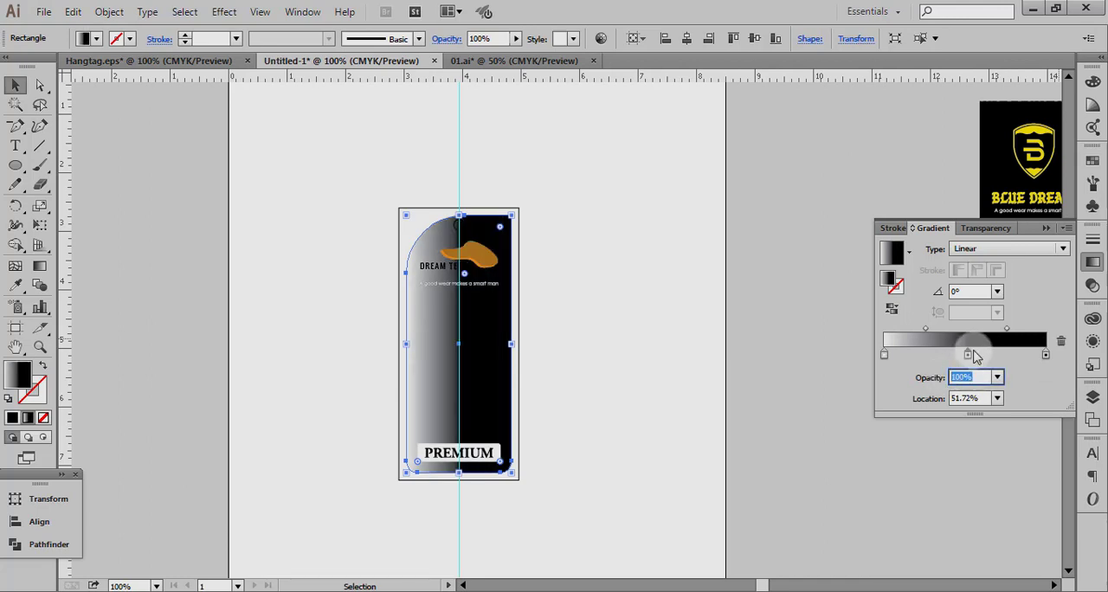
left_click(993, 388)
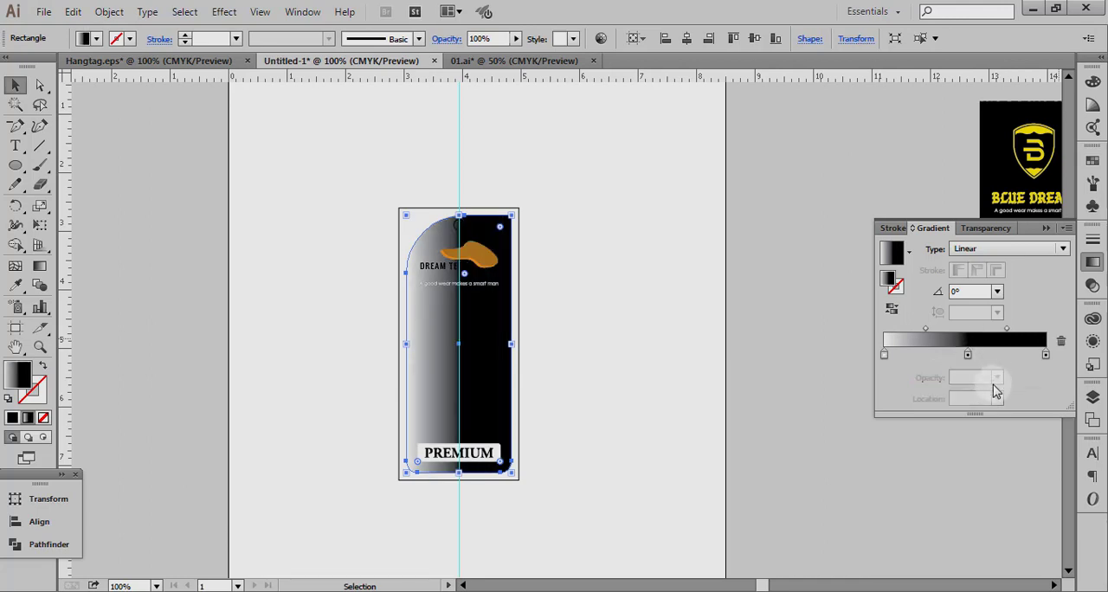
left_click(969, 355)
left_click_drag(978, 398, 885, 397)
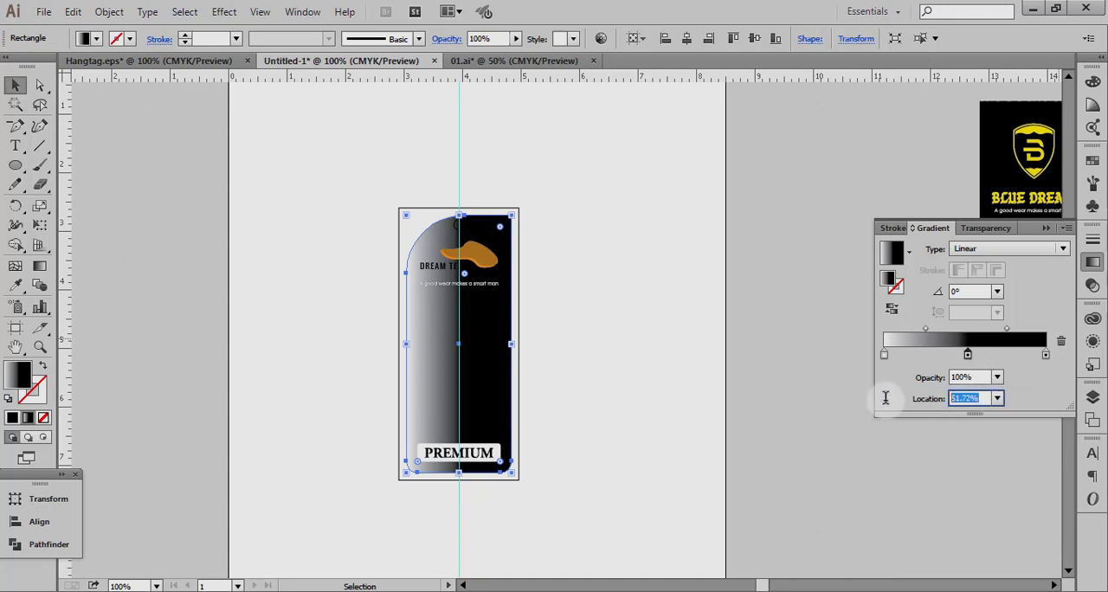
key("Return")
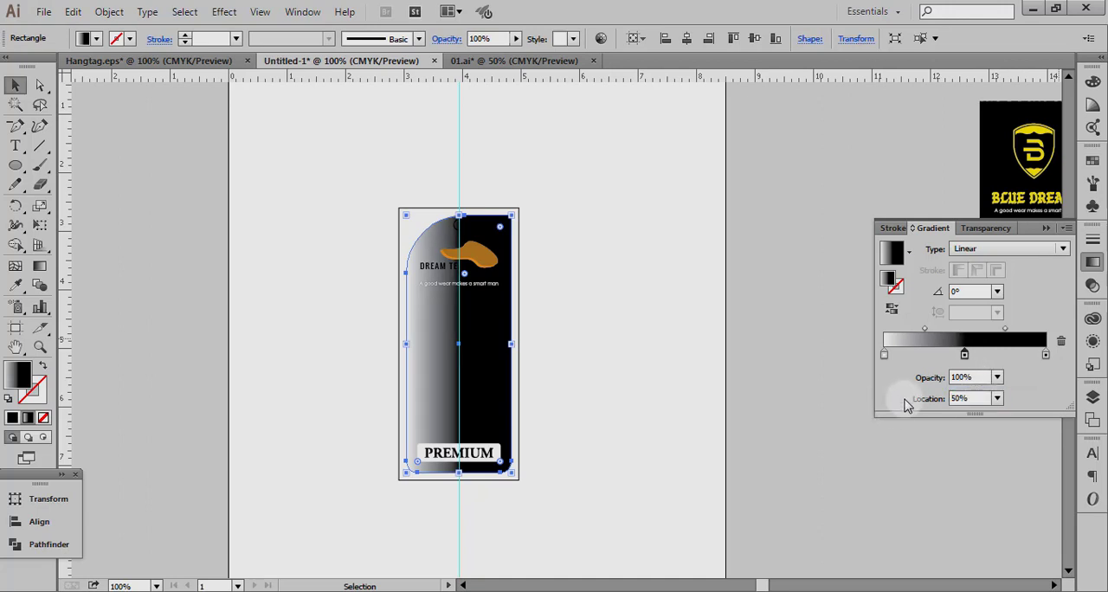
Switch the gradient's first stop to CMYK and colour it C 100, M 65, Y 45, K 0.
double_click(884, 354)
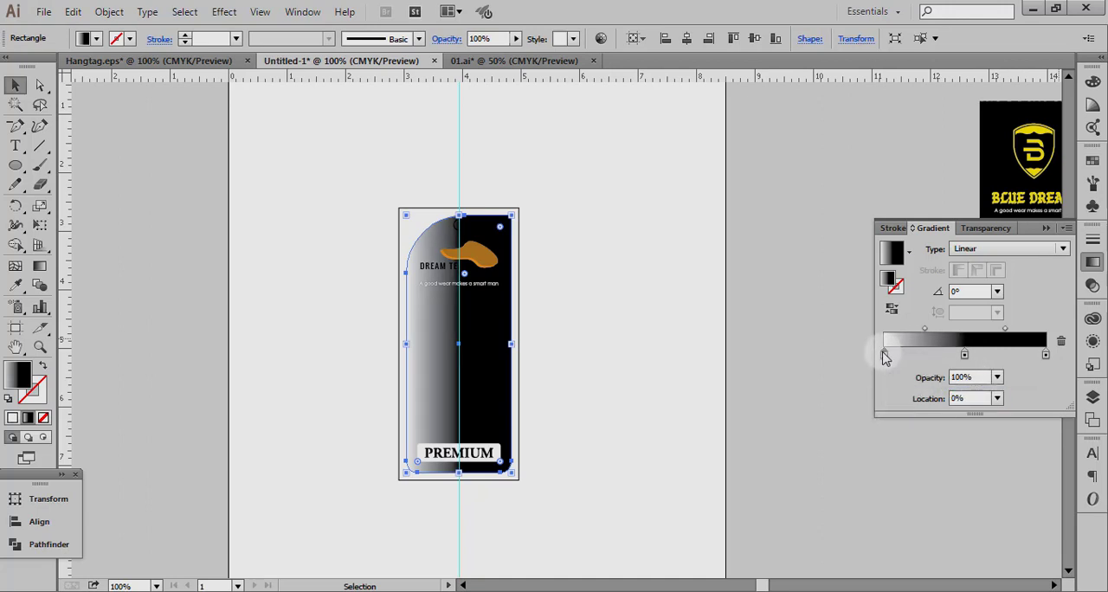
left_click(1043, 372)
left_click(976, 428)
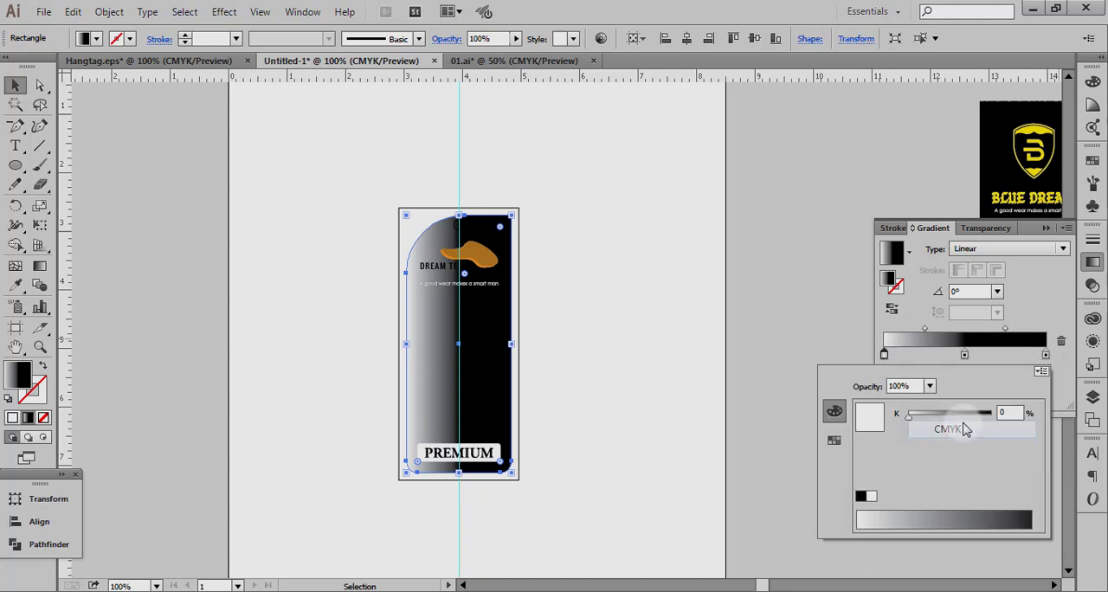
left_click_drag(942, 454, 993, 457)
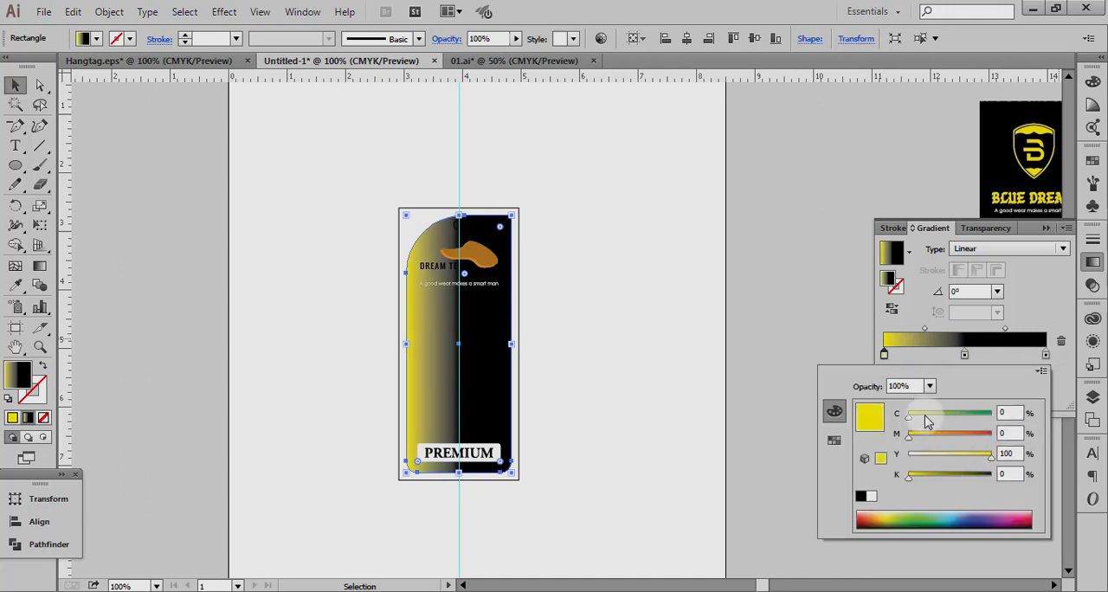
left_click_drag(908, 414, 974, 414)
left_click_drag(908, 434, 995, 420)
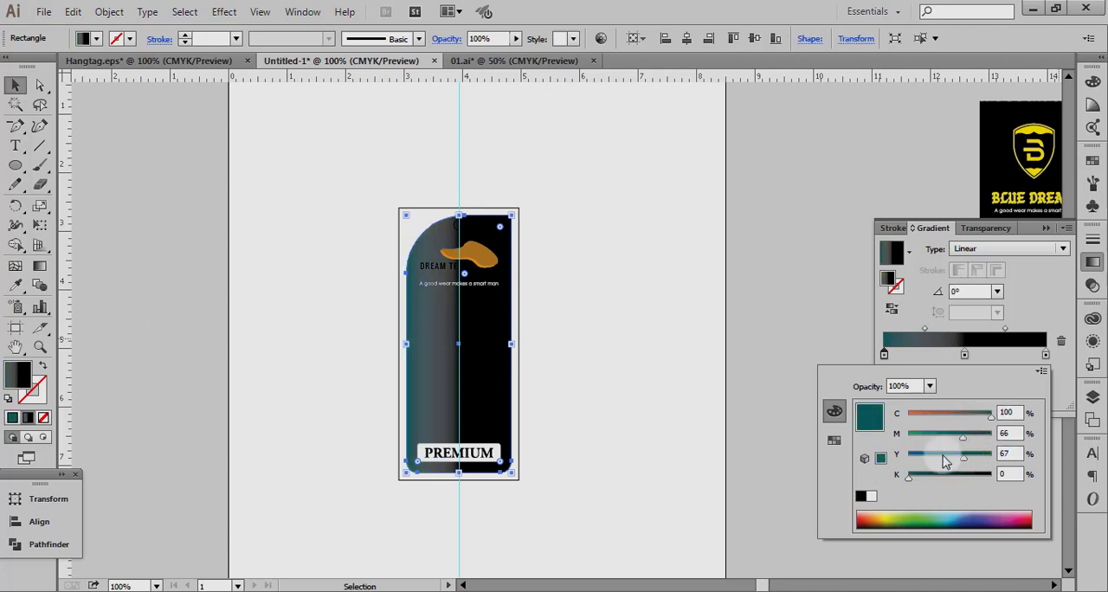
mouse_move(963, 459)
left_mouse_down()
mouse_move(946, 458)
mouse_move(962, 440)
left_mouse_up()
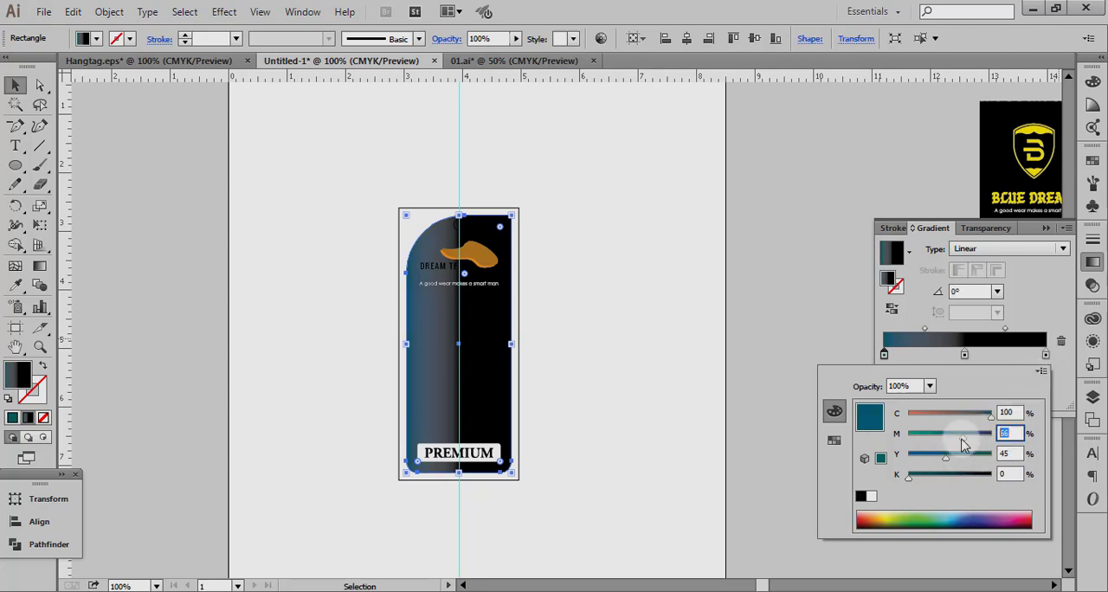
type("65")
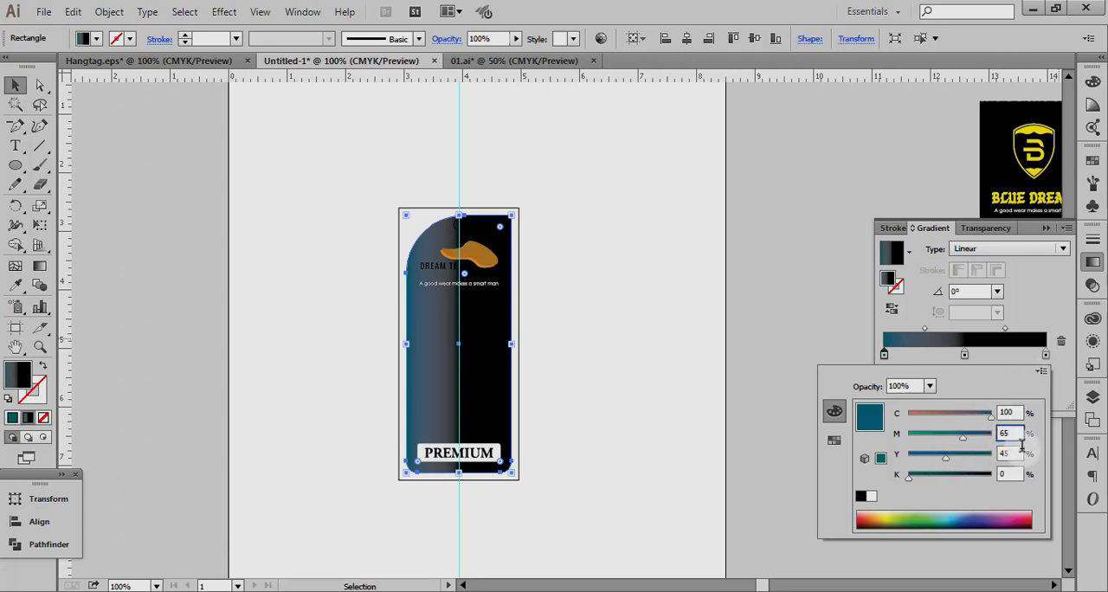
left_click(1058, 400)
Switch the gradient's last stop to CMYK and colour it C 100, M 65, Y 45, K 0.
double_click(1047, 357)
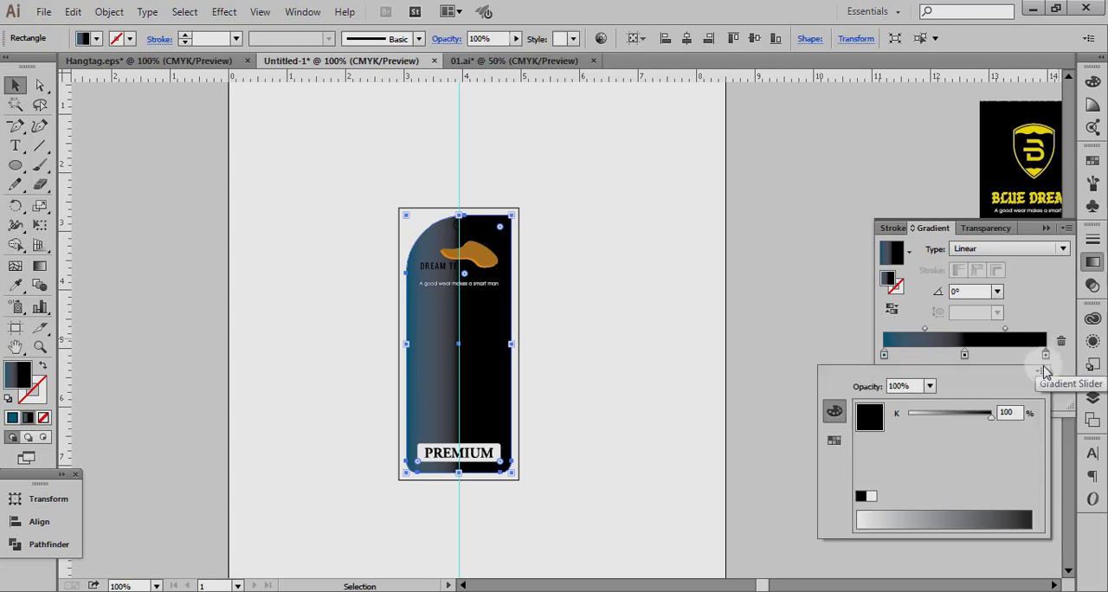
left_click(1041, 372)
left_click(984, 430)
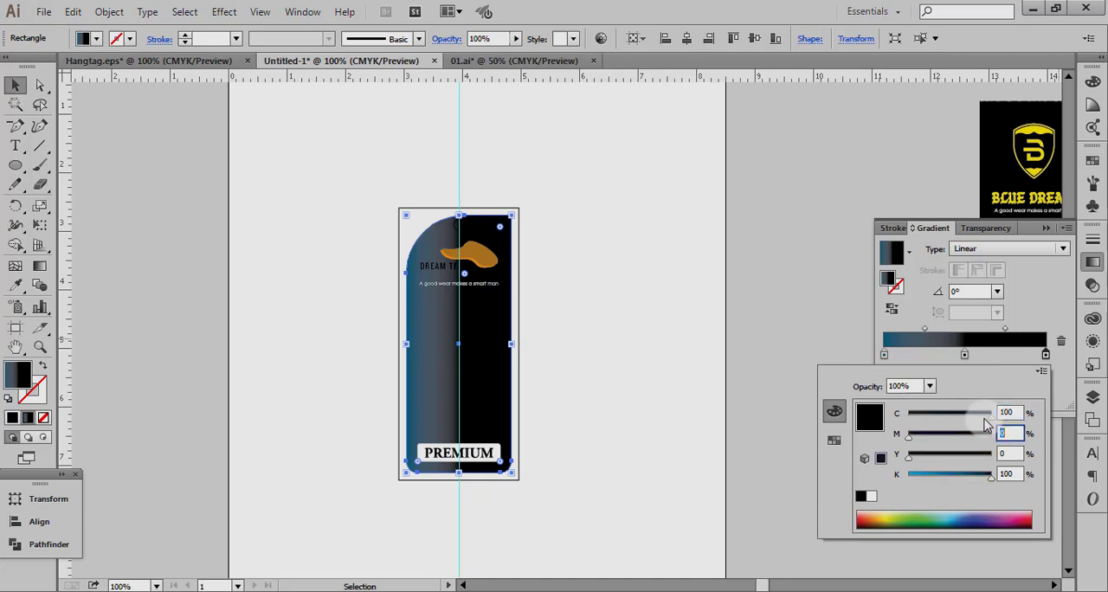
type("65")
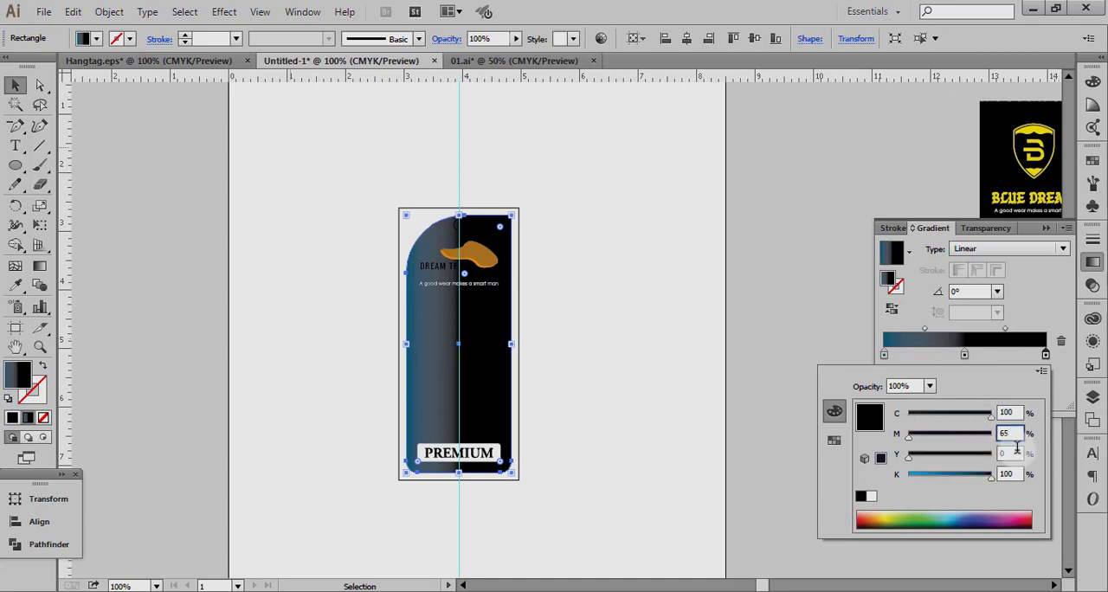
key("Tab")
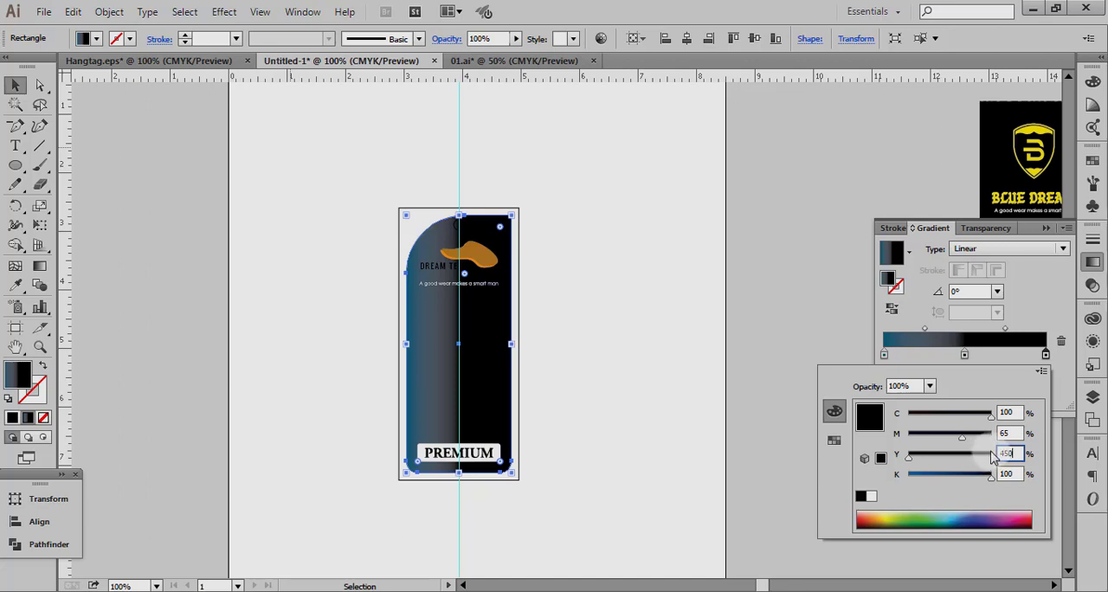
type("450")
key("BackSpace")
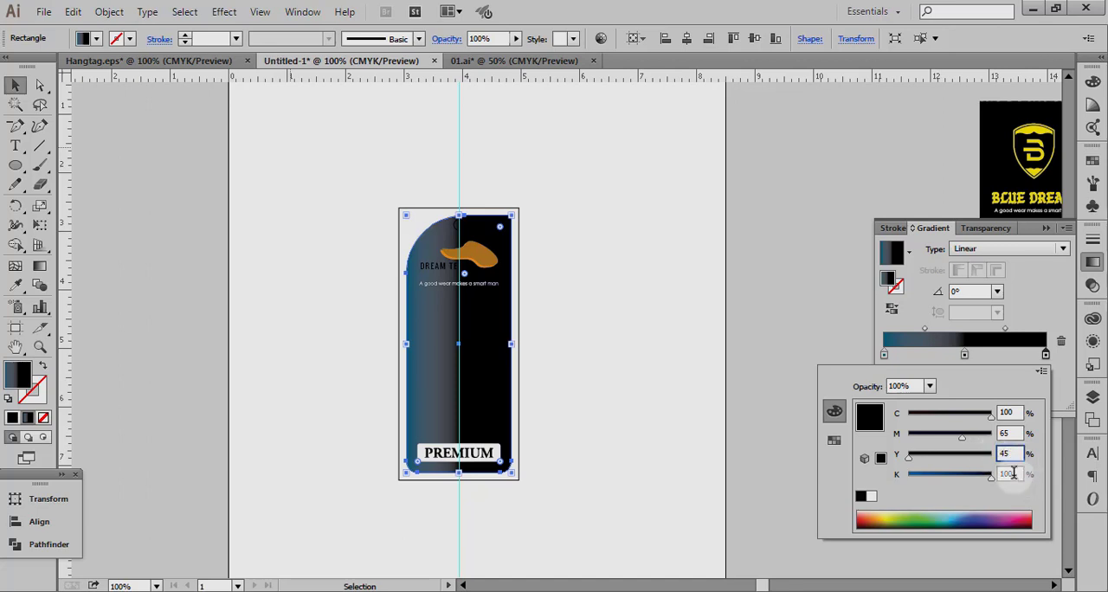
key("Tab")
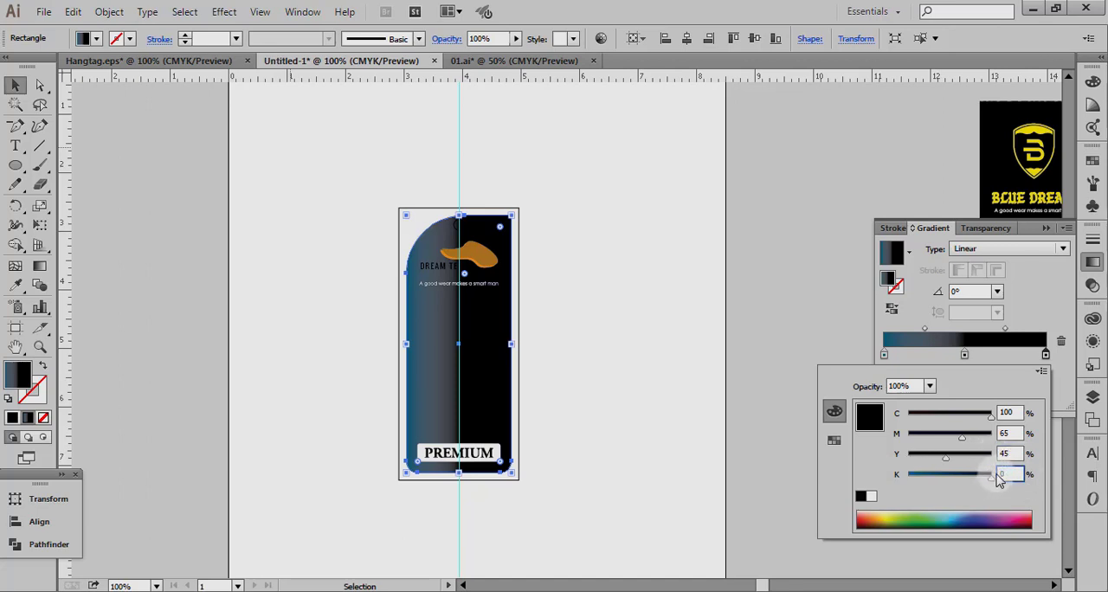
type("0")
key("Return")
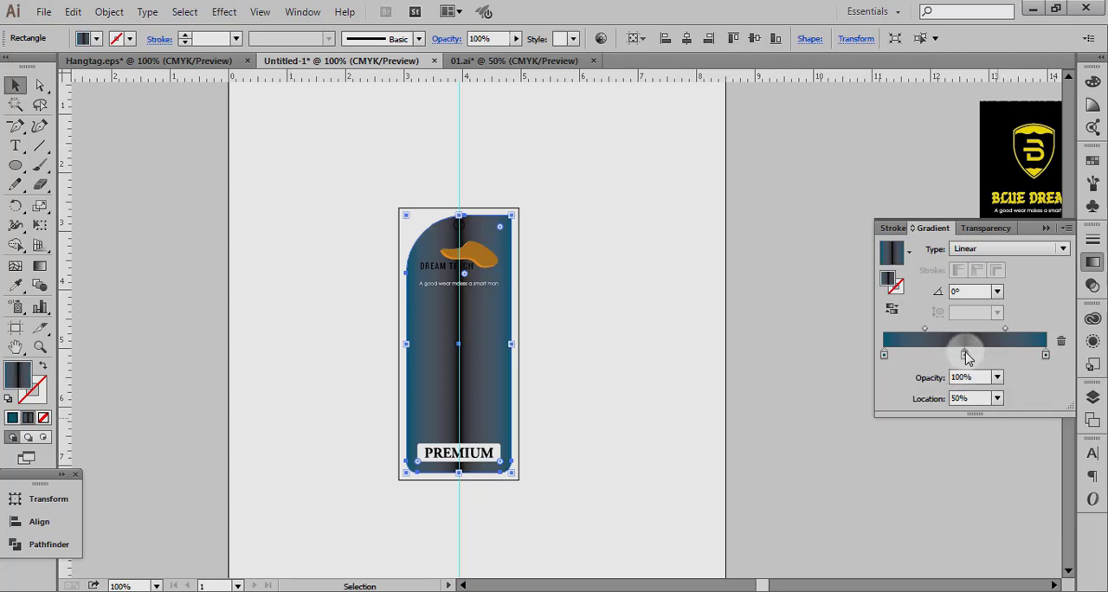
Switch the gradient's middle stop to CMYK, mix a dark blue slightly deeper than the outer stops, and deselect the tag shape.
double_click(967, 356)
left_click(1043, 371)
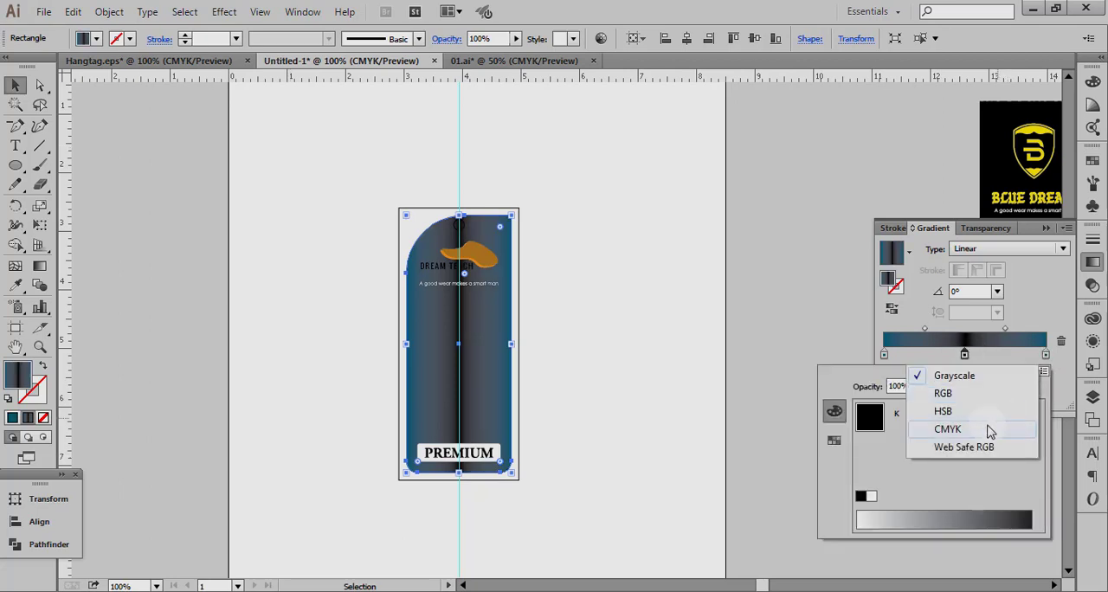
left_click(990, 431)
left_click_drag(991, 475, 965, 455)
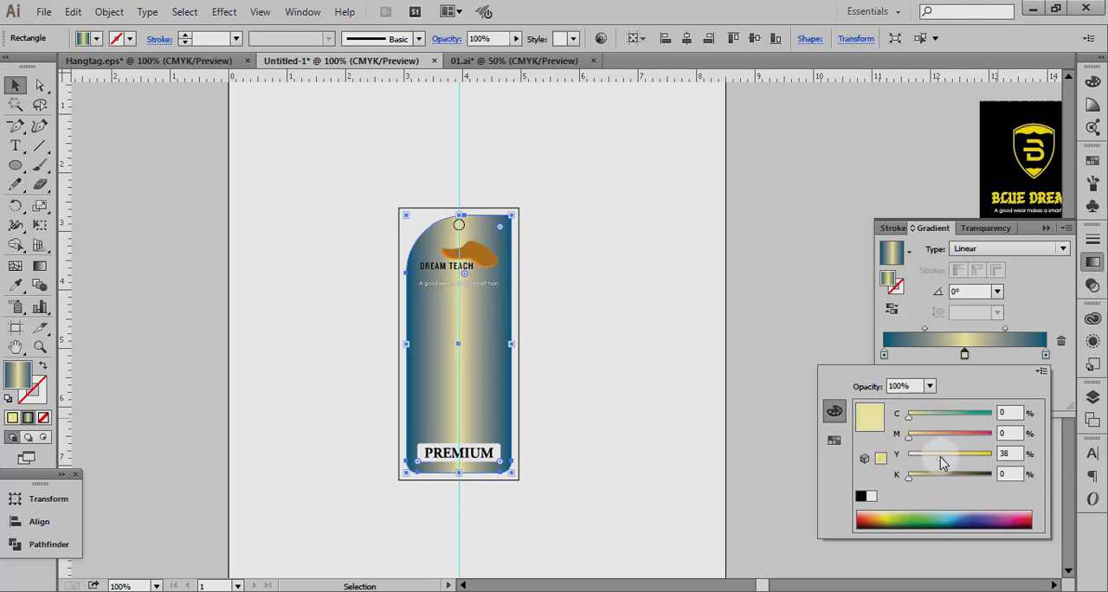
left_click_drag(952, 470, 929, 463)
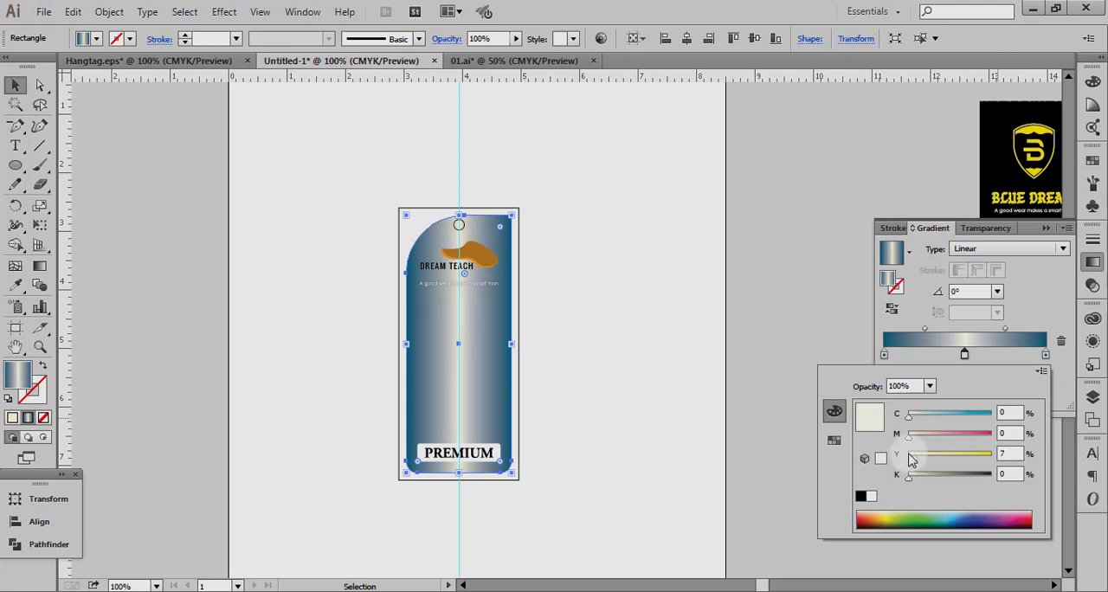
left_click_drag(910, 443, 988, 443)
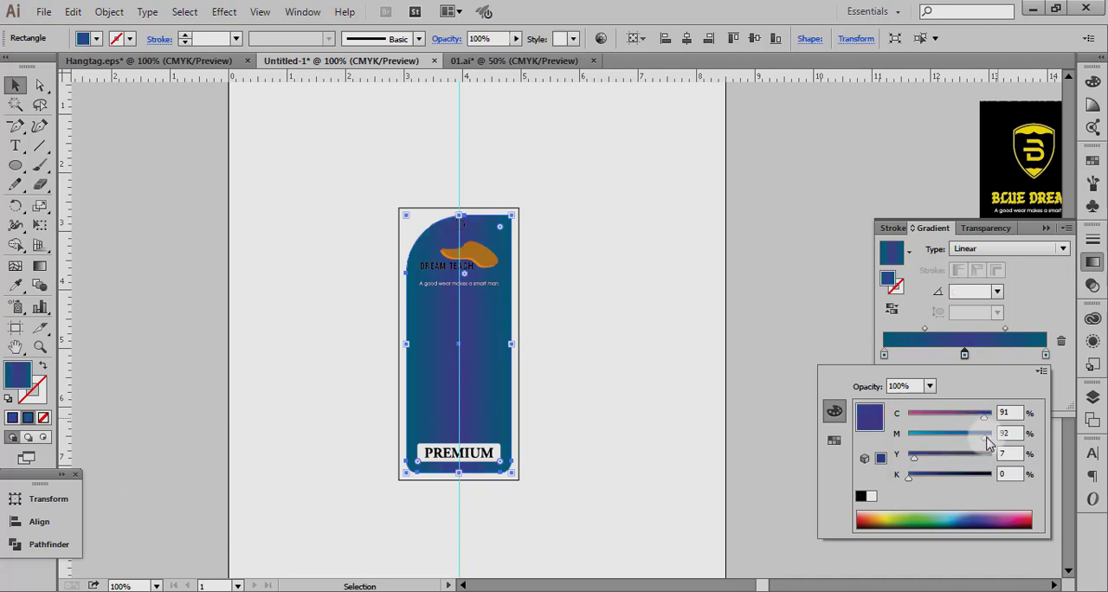
left_click_drag(913, 457, 948, 455)
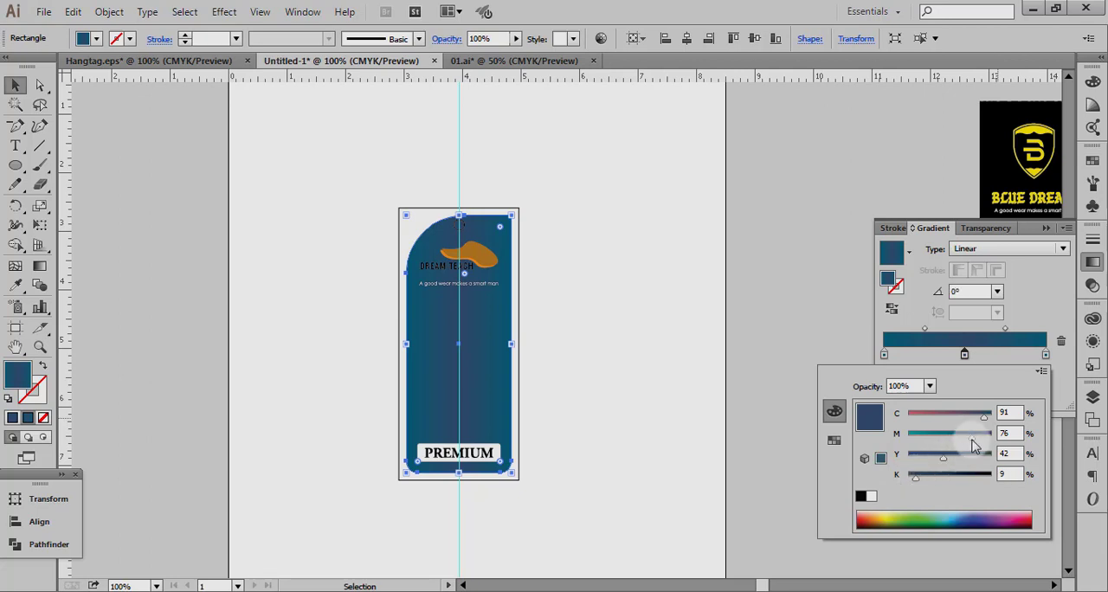
left_click_drag(984, 417, 993, 416)
left_click(637, 401)
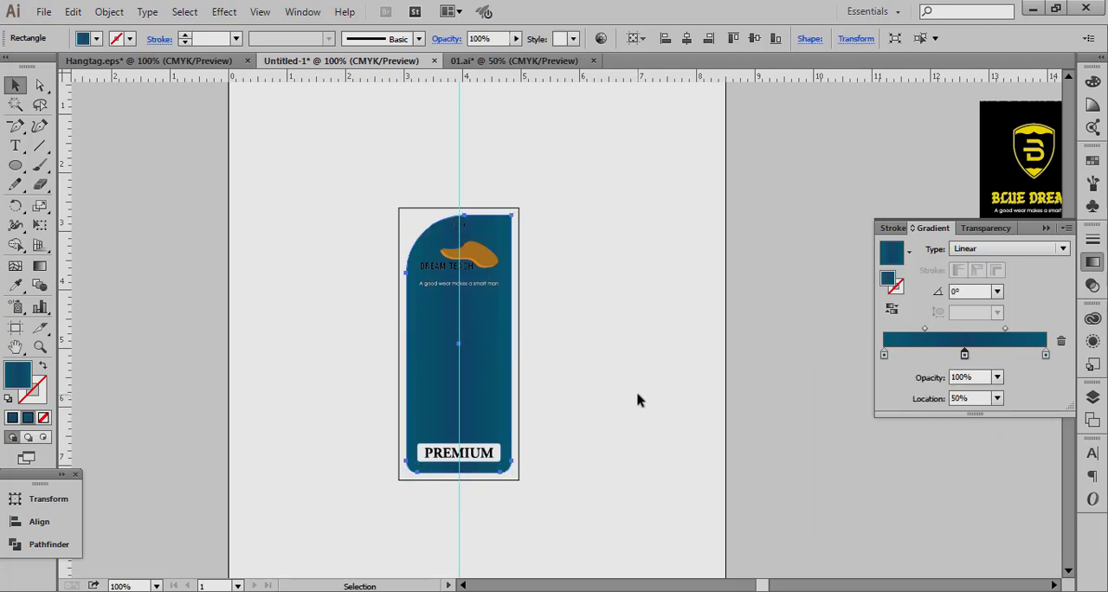
left_click(637, 401)
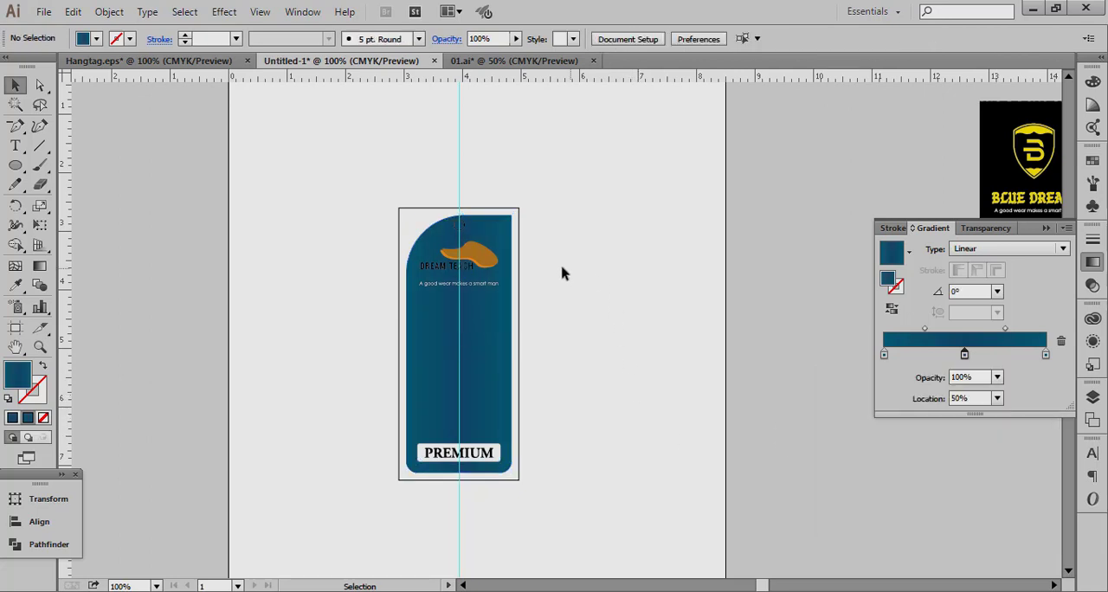
Examine the logo, tagline and PREMIUM label up close against the tag's blue gradient background.
left_click_drag(293, 161, 599, 322)
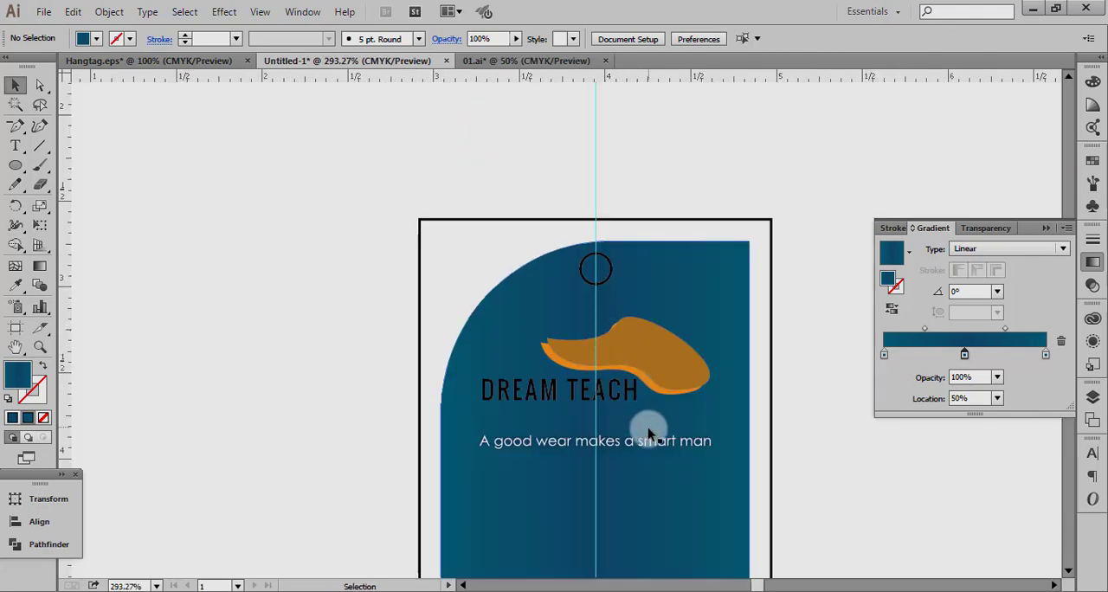
scroll(672, 453, "down", 5)
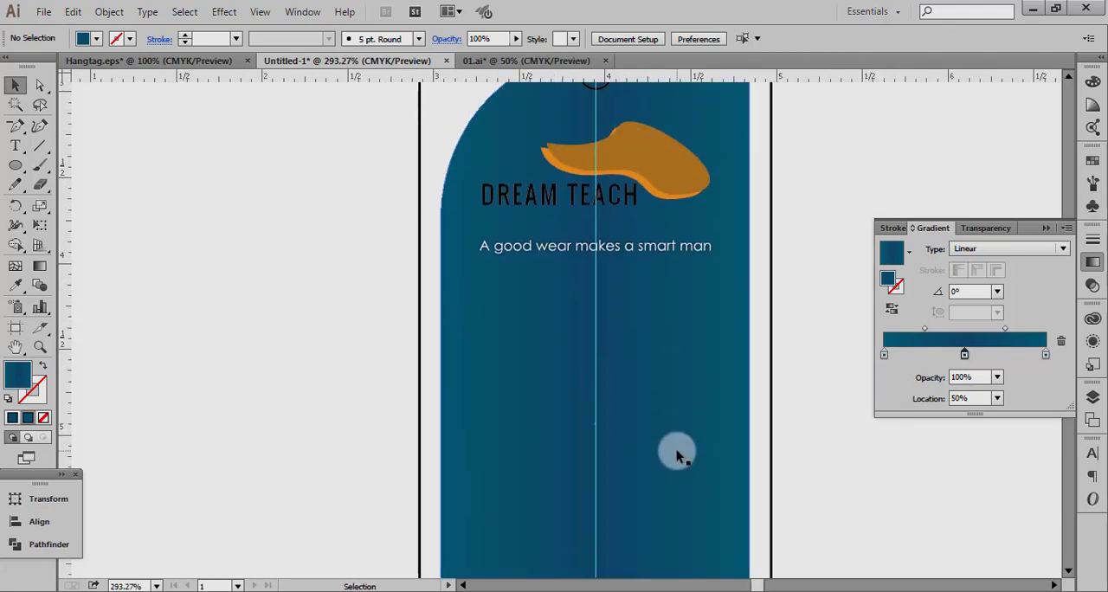
scroll(678, 457, "up", 4)
left_click(686, 314)
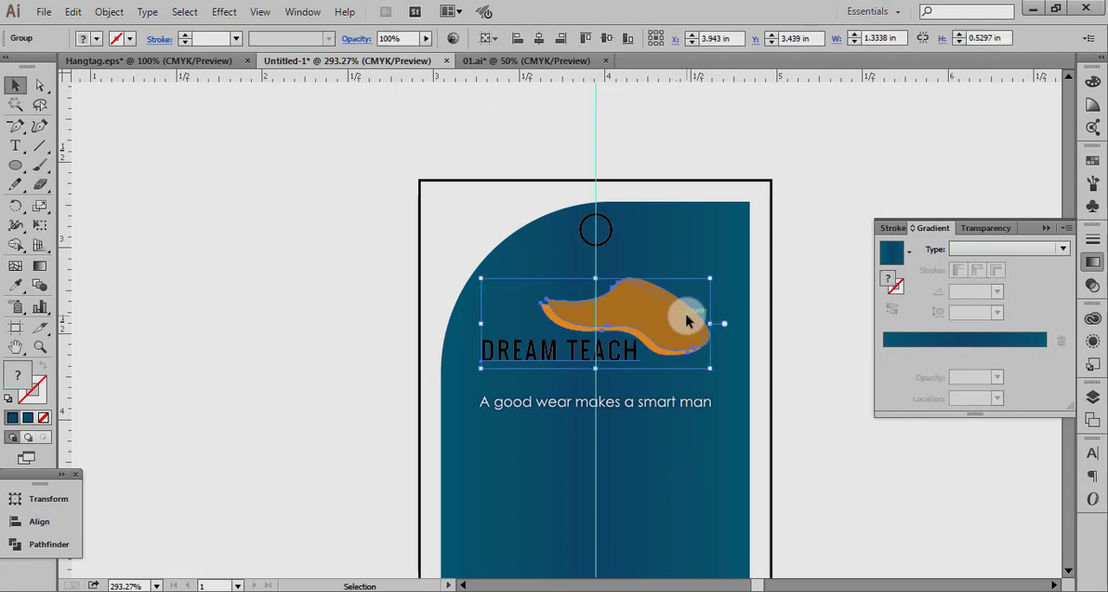
left_click(811, 411)
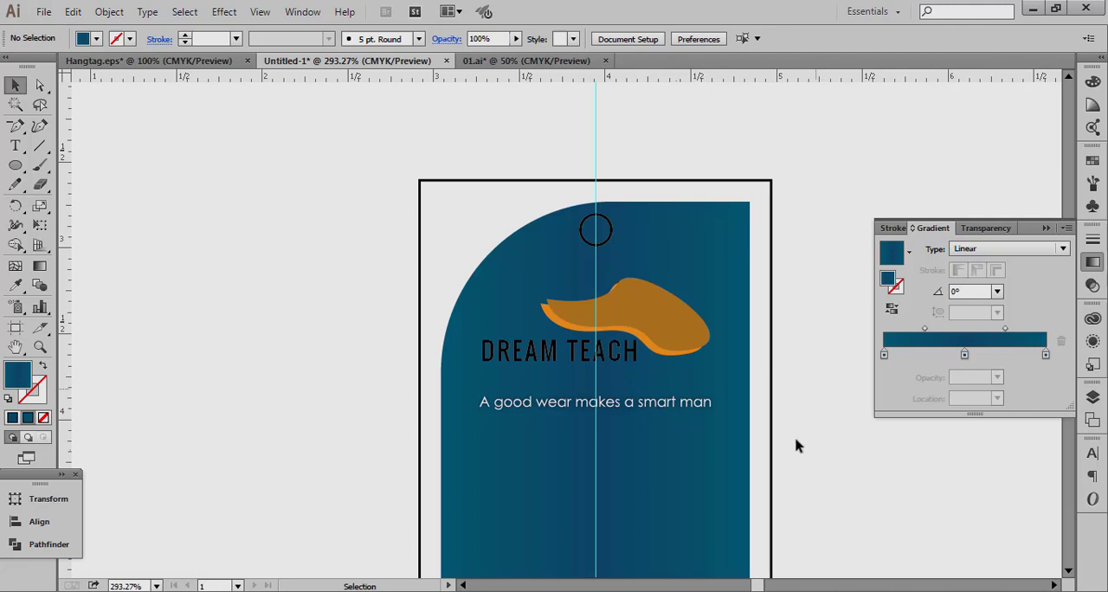
scroll(604, 351, "down", 4)
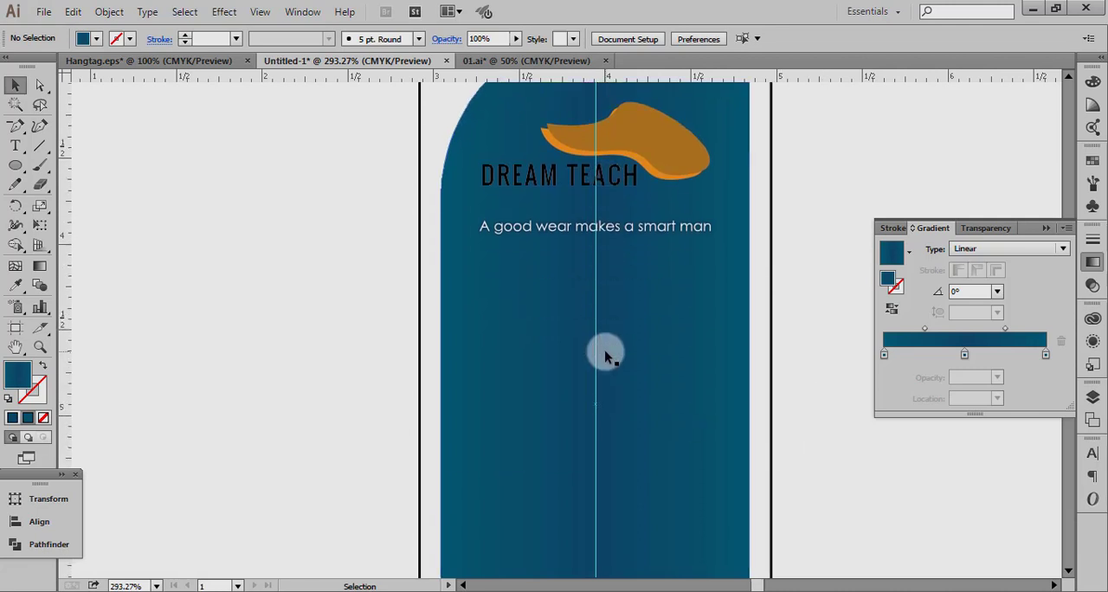
key("ctrl+minus")
key("ctrl+minus")
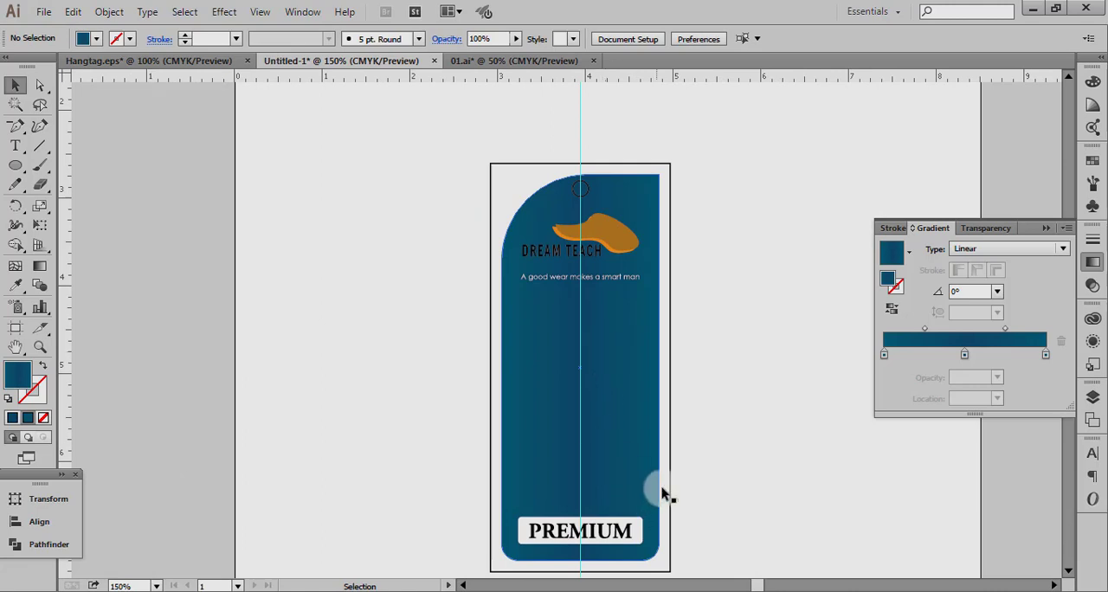
Scale the tagline "A good wear makes a smart man" up to about 1.56 in wide.
key("ctrl+space")
left_click_drag(479, 232, 695, 317)
left_click(663, 366)
left_click_drag(823, 320, 843, 306)
key("ctrl+space")
left_click(542, 345, "ctrl+alt")
left_click(543, 343, "ctrl+alt")
left_click(543, 343, "ctrl+alt")
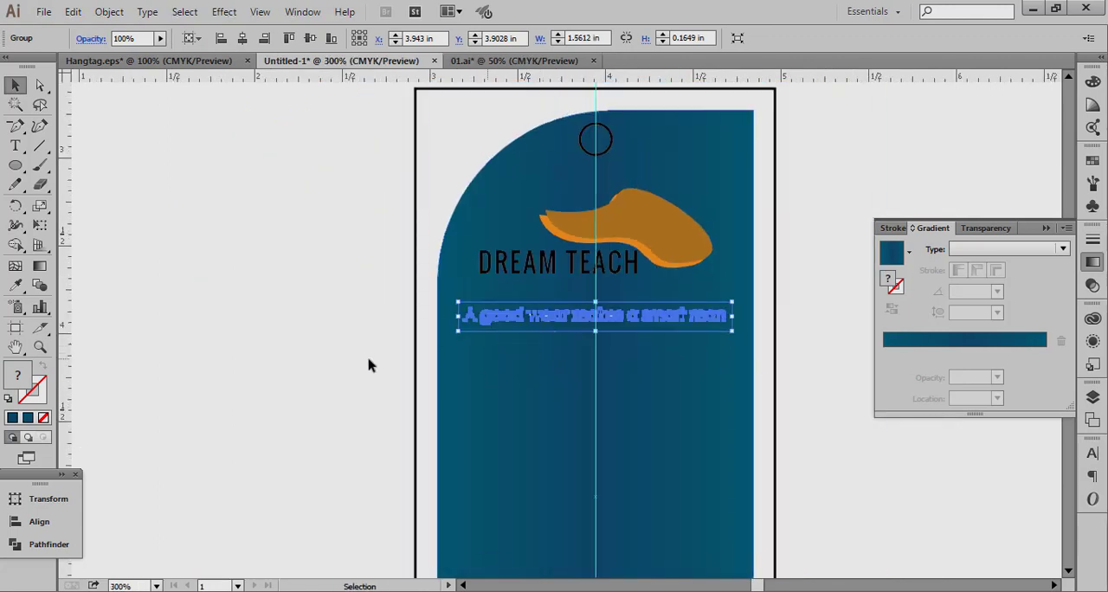
left_click(370, 362)
Recolour the black DREAM TEACH lettering pure yellow with C 0, M 0, Y 100, K 0.
key("space")
left_click_drag(512, 303, 394, 386)
left_click(390, 364)
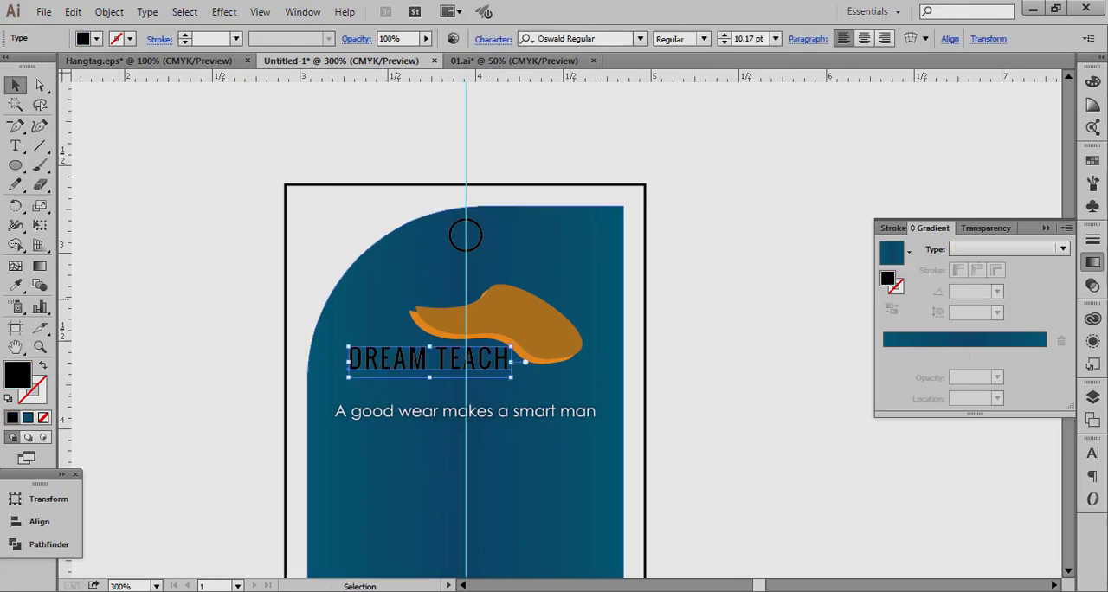
left_click(1092, 80)
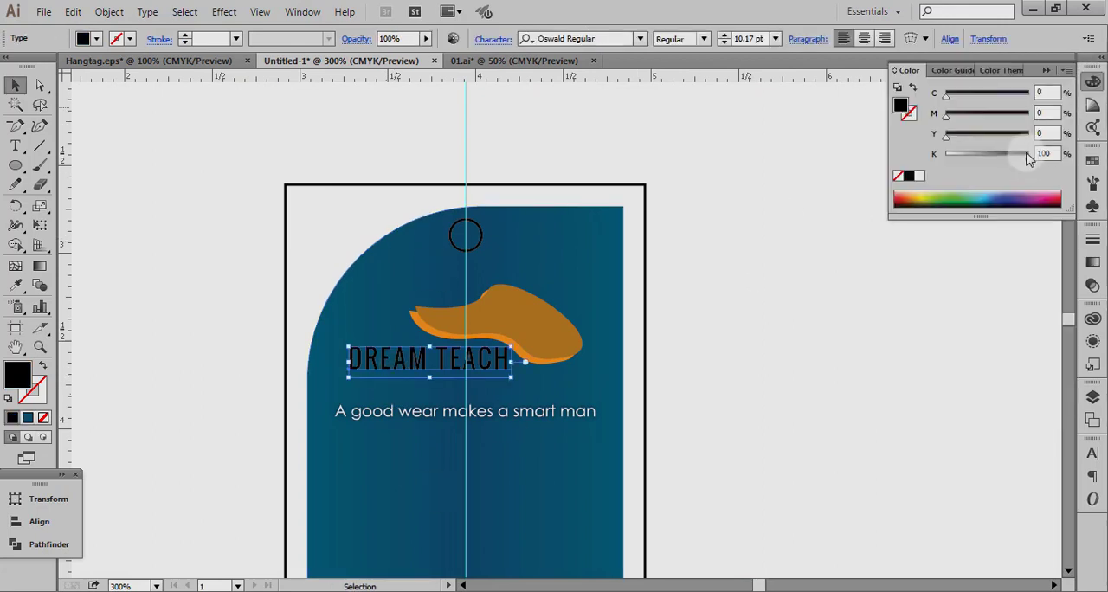
left_click_drag(1028, 154, 946, 154)
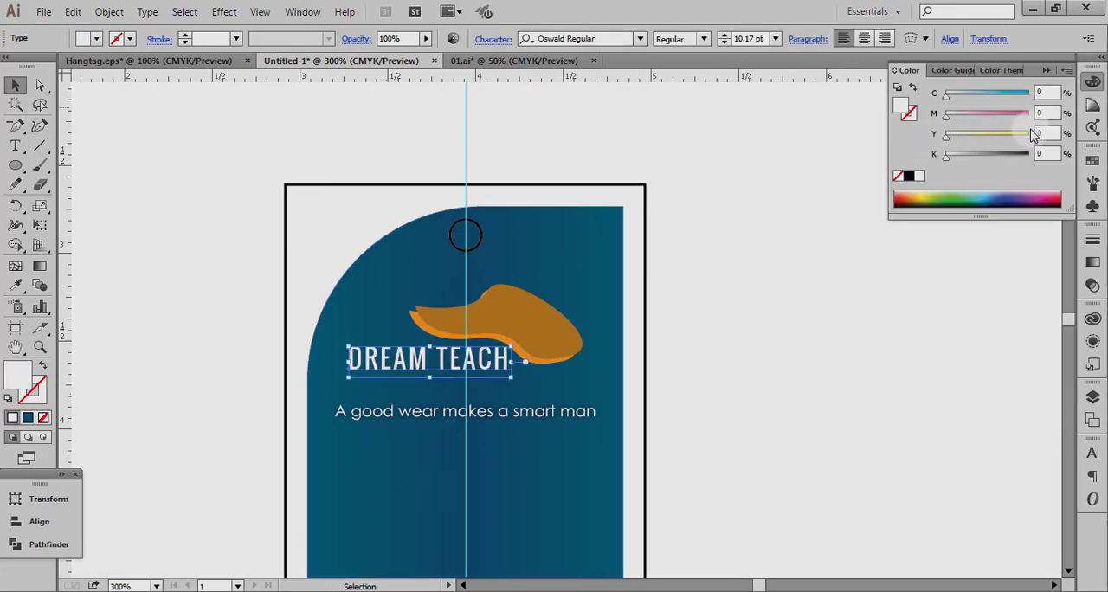
left_click(1031, 144)
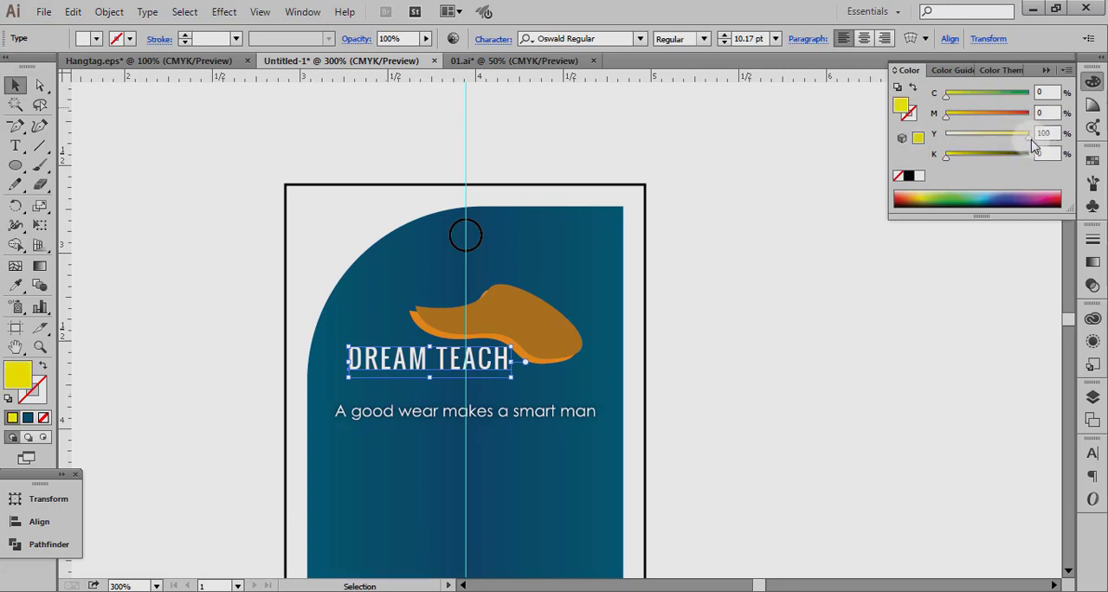
left_click(821, 339)
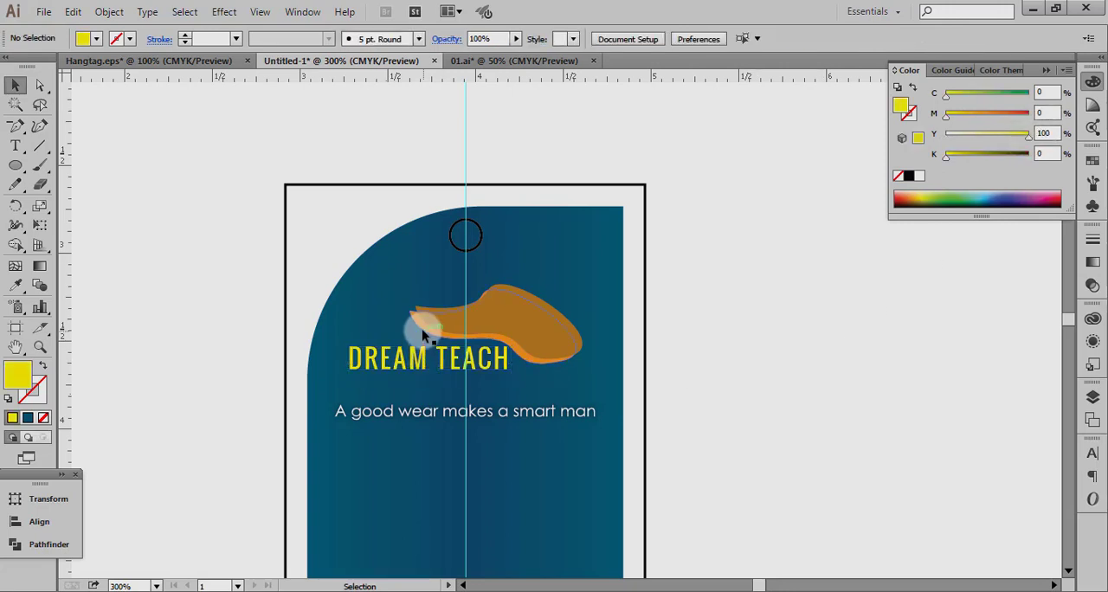
Recolour the logo's rear orange swoosh white by setting C, M, Y and K to 0.
left_click(421, 328, "ctrl")
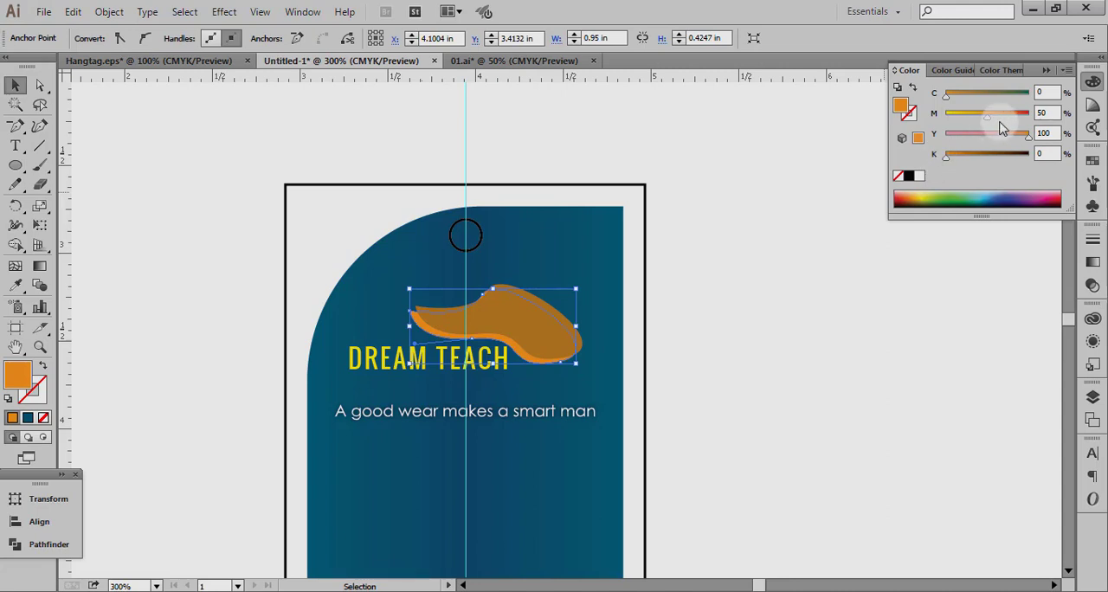
left_click_drag(1028, 137, 914, 138)
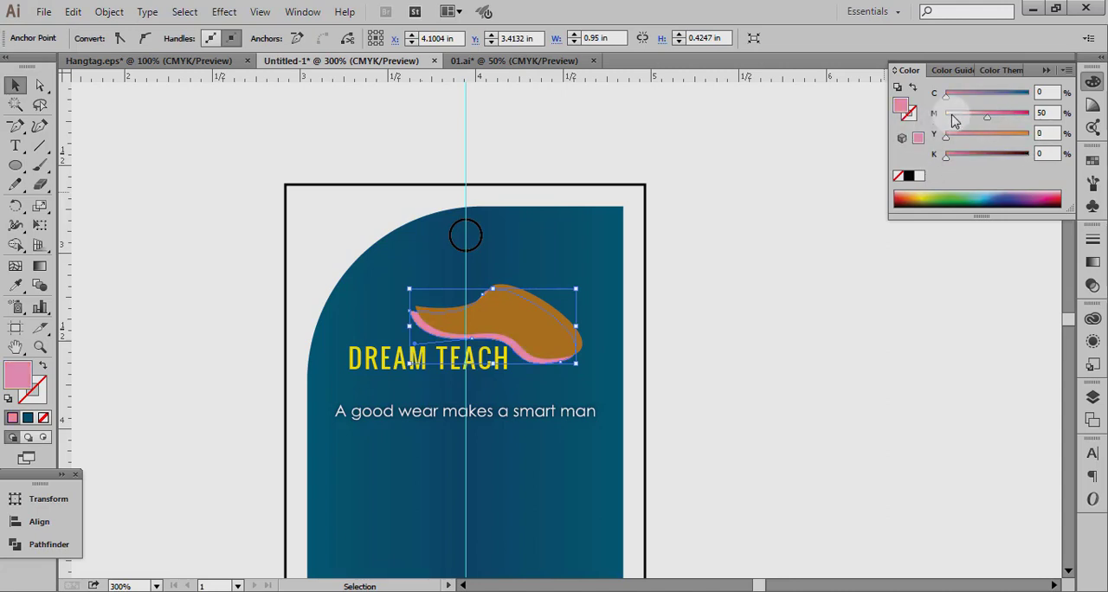
left_click_drag(987, 116, 946, 116)
left_click(677, 329)
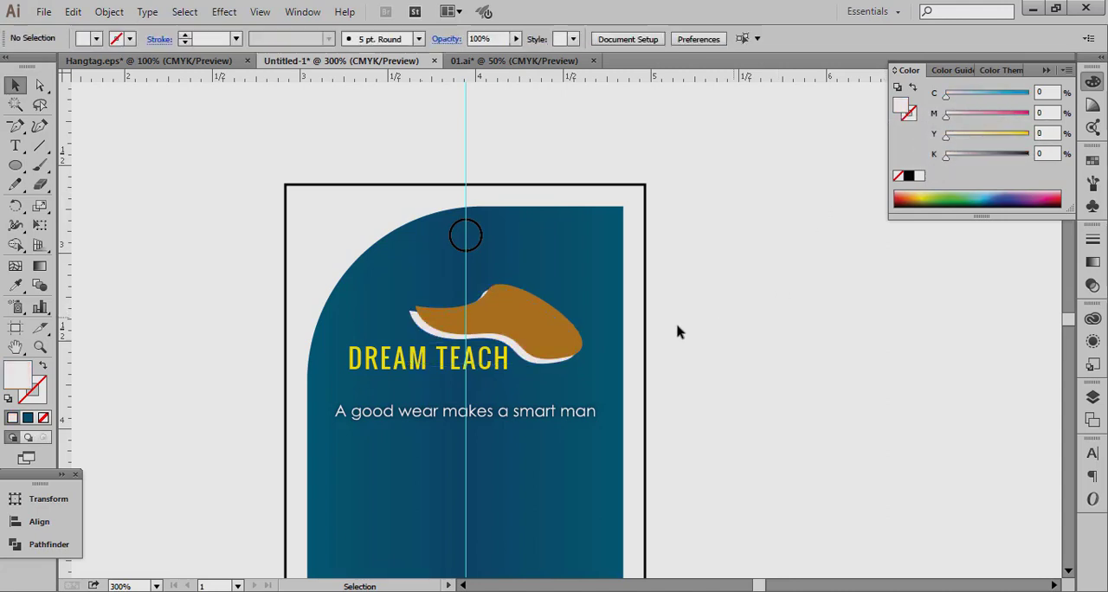
Try a black fill on the logo's front brown swoosh and undo it.
left_click(544, 321)
left_click(908, 176)
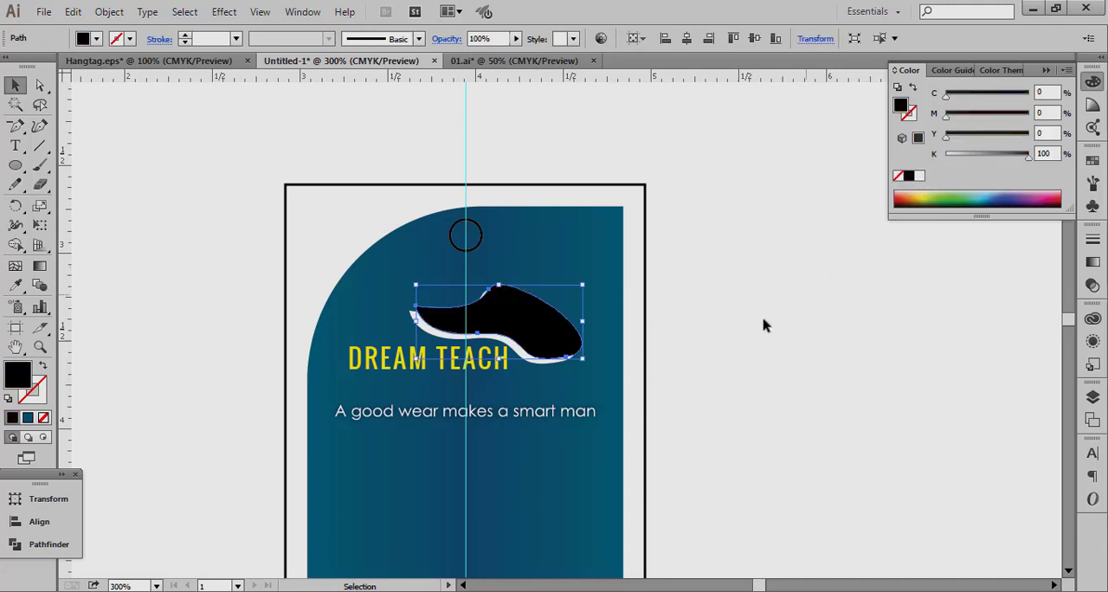
left_click(765, 327)
key("ctrl+z")
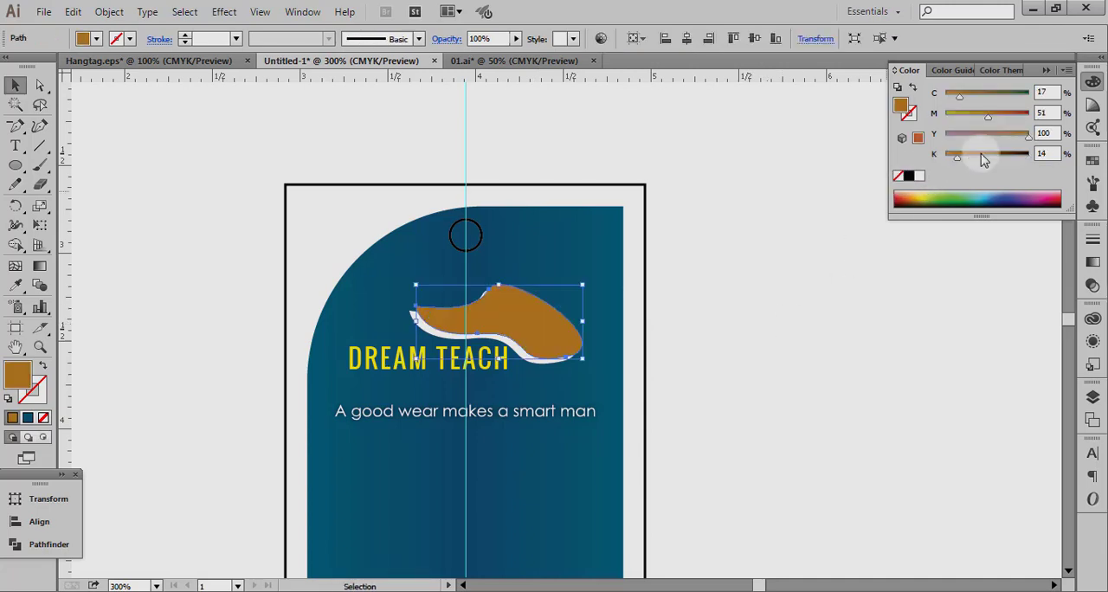
Recolour the logo's front swoosh lime green with C 37, M 0, Y 100, K 0.
left_click_drag(996, 136, 893, 137)
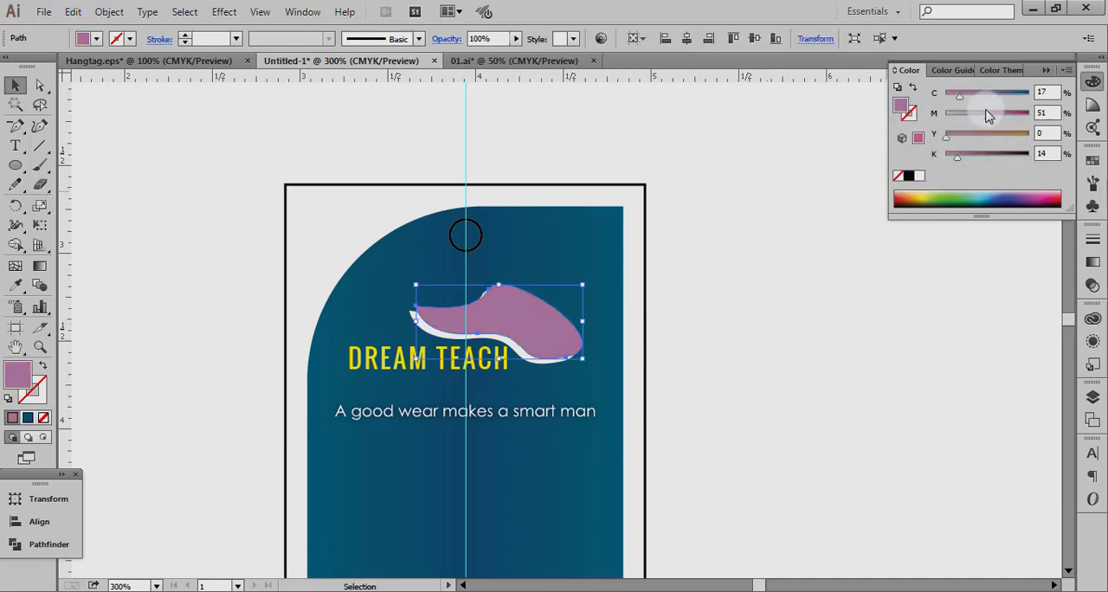
left_click_drag(990, 115, 1034, 113)
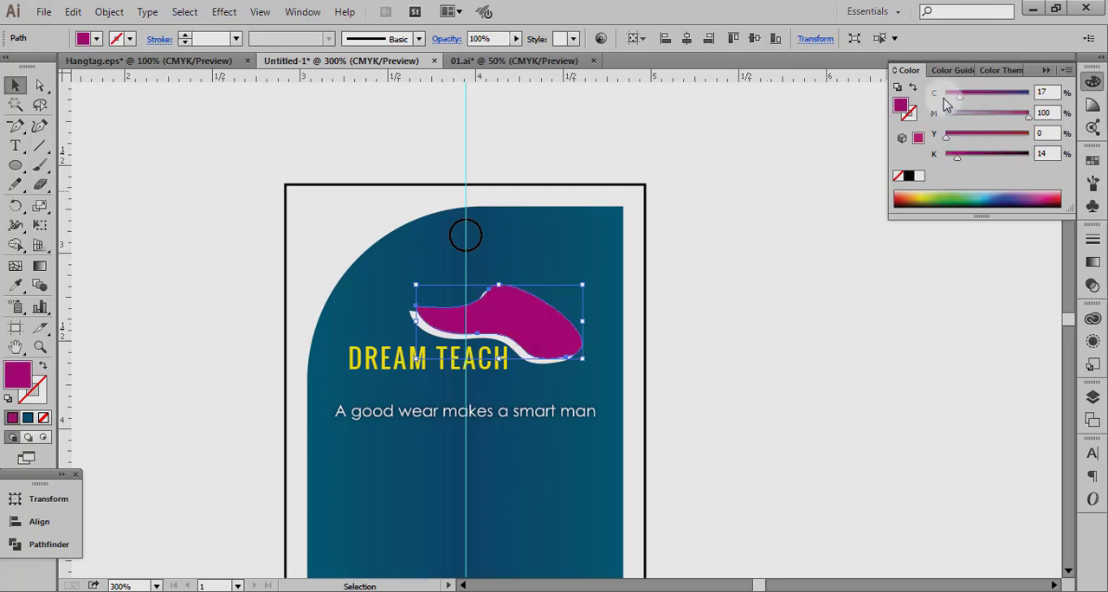
left_click_drag(946, 104, 940, 102)
left_click_drag(954, 158, 1030, 92)
left_click_drag(946, 135, 1030, 134)
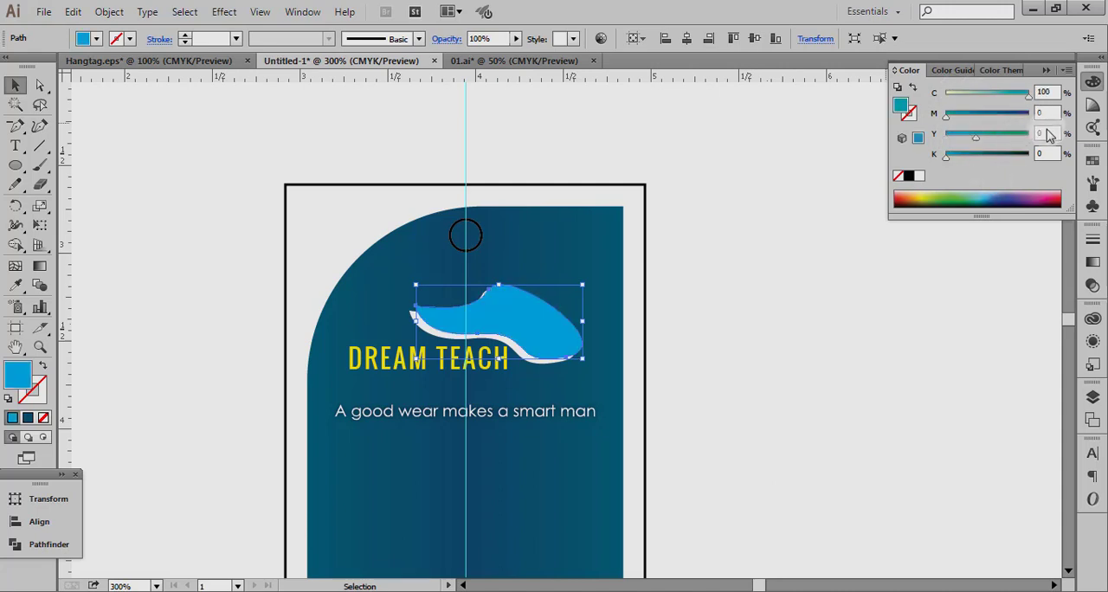
left_click_drag(946, 92, 972, 96)
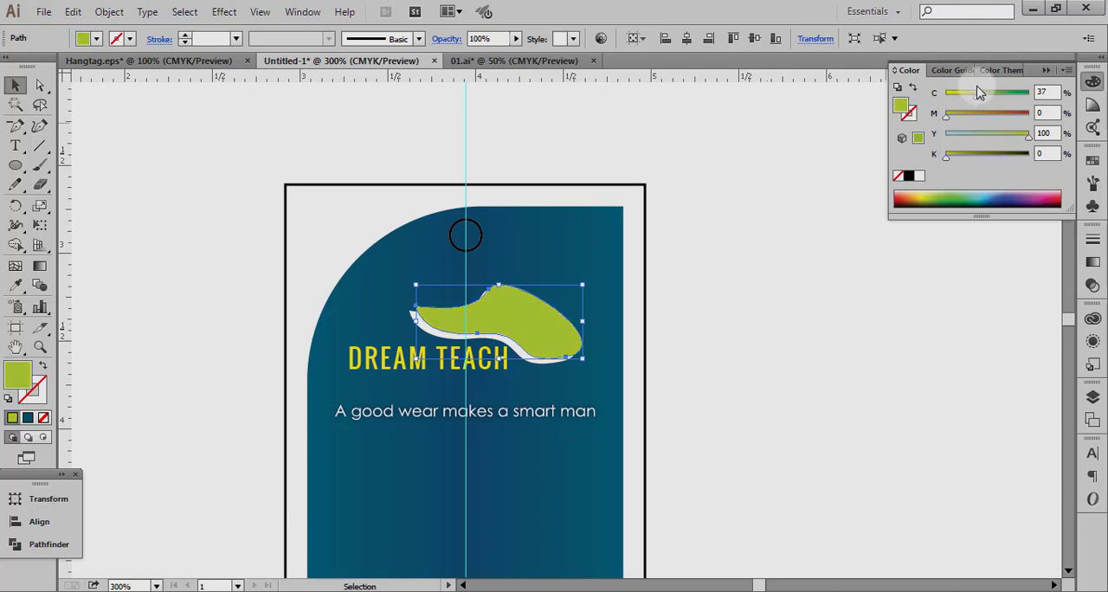
Lower the cyan of the logo's front swoosh to C 20, keeping M 0, Y 100 and K 0.
left_click(963, 96)
left_click(777, 300)
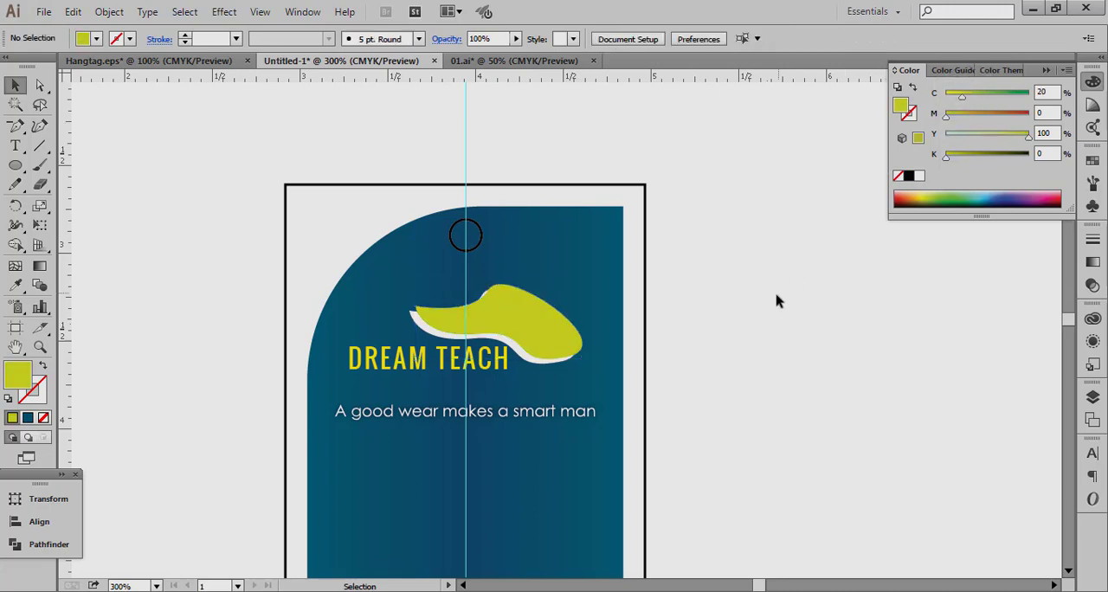
left_click(568, 288, "ctrl+alt")
left_click(571, 288, "ctrl+alt")
left_click(588, 398, "ctrl+alt")
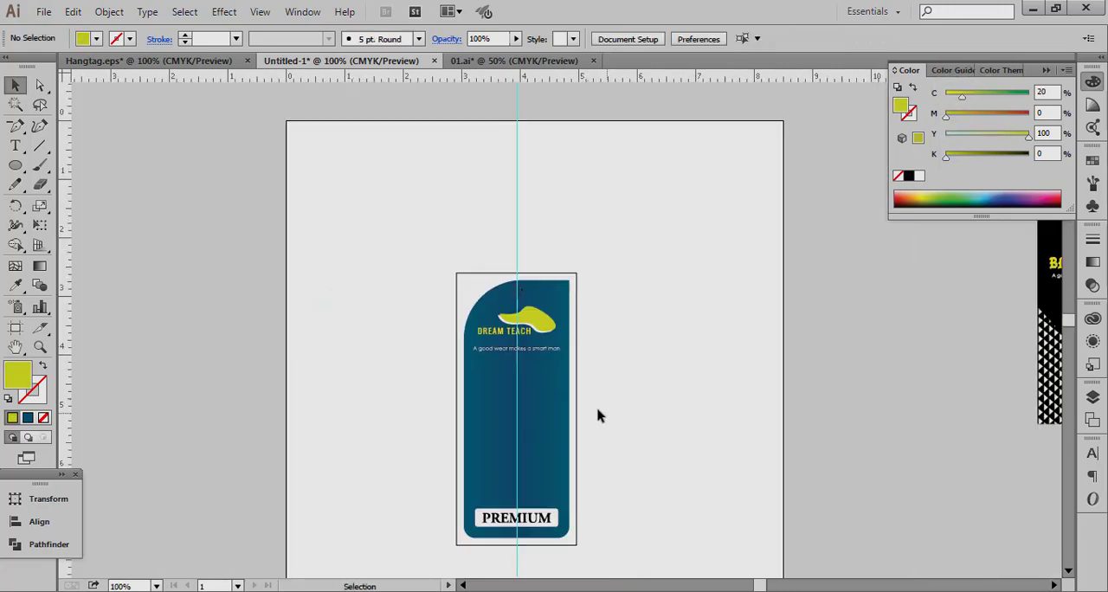
Draw a narrow vertical rounded rectangle, about 0.2 by 1.7 in, between the tagline and the PREMIUM label.
left_click_drag(429, 303, 653, 375)
left_click(515, 300, "ctrl+alt")
left_click(513, 300, "ctrl+alt")
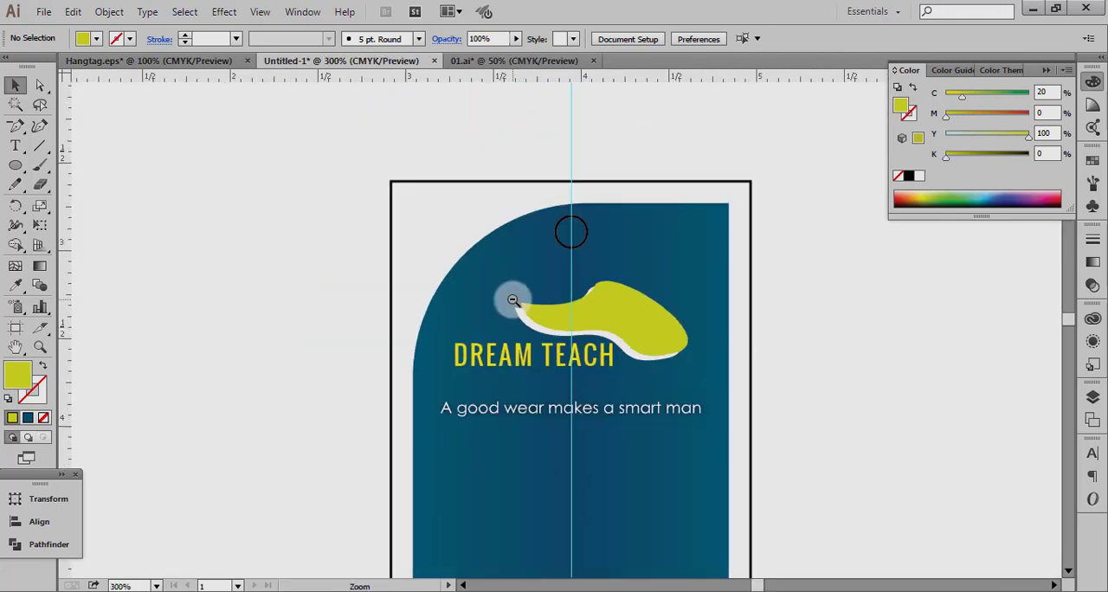
left_click(513, 300, "ctrl+alt")
left_click(514, 300, "ctrl+alt")
scroll(558, 437, "down", 5)
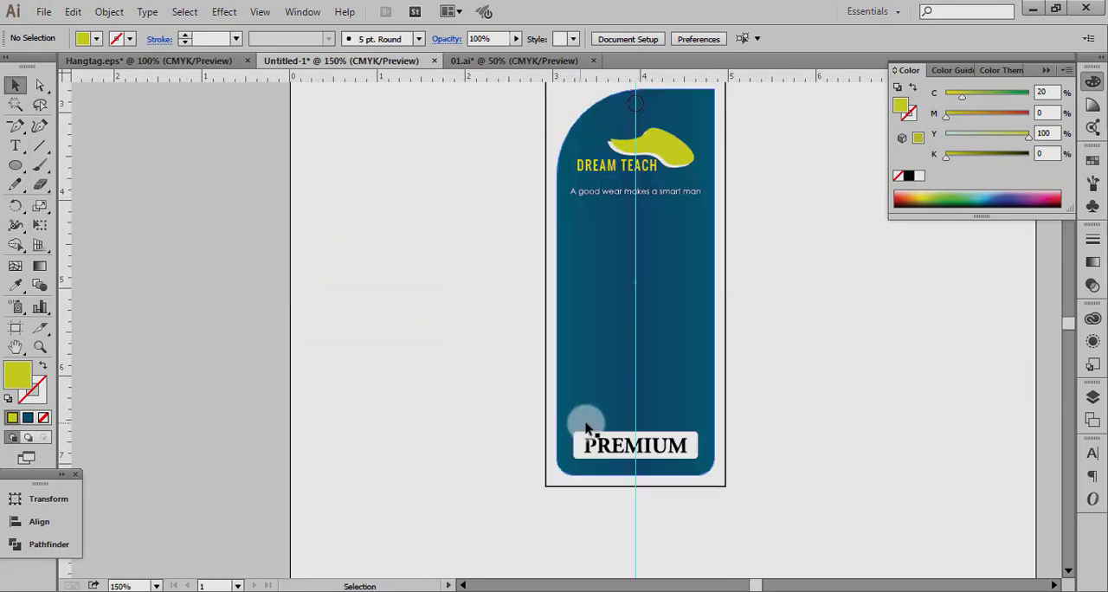
scroll(586, 426, "up", 2)
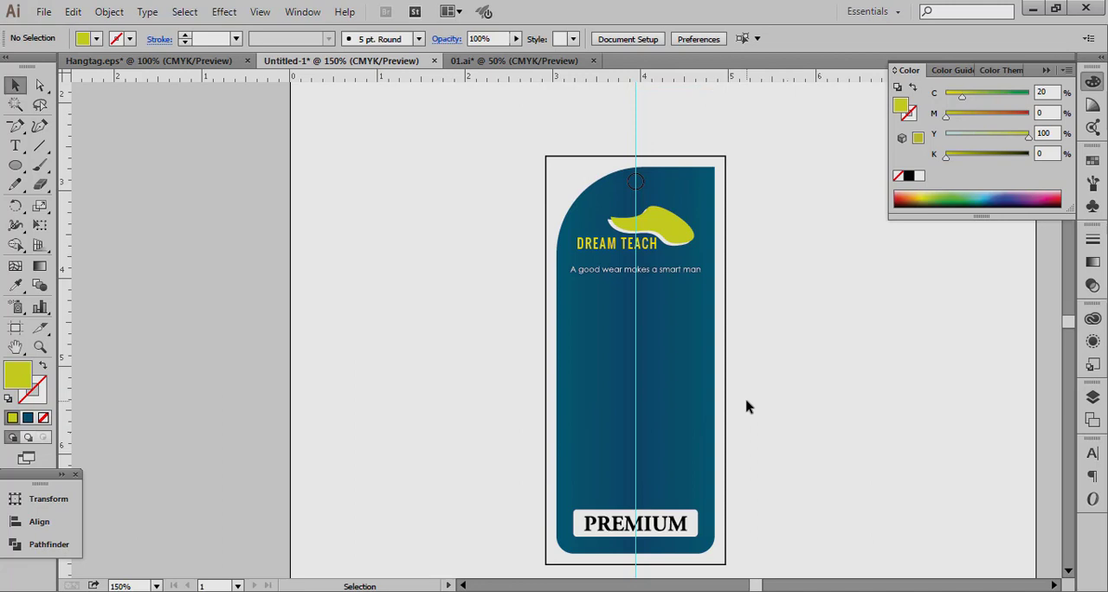
left_click(14, 166)
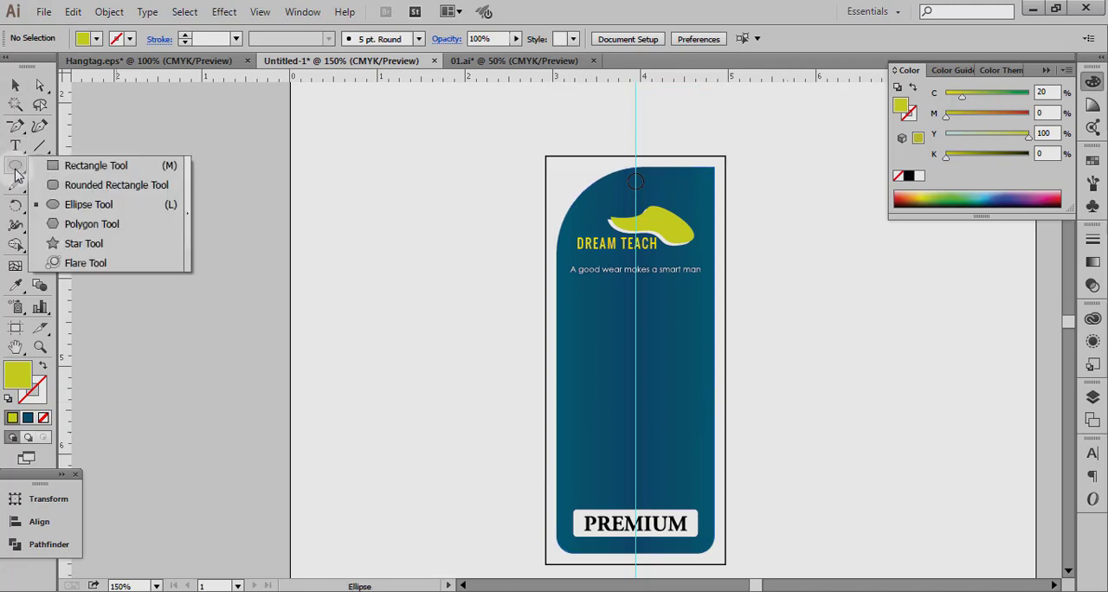
left_click(71, 185)
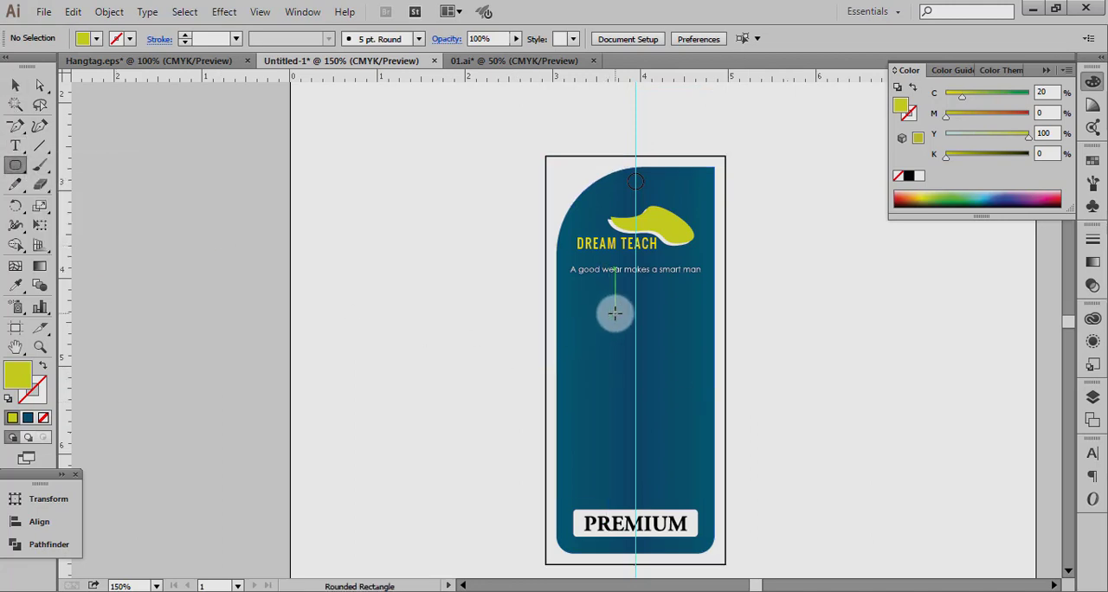
left_click_drag(618, 317, 638, 477)
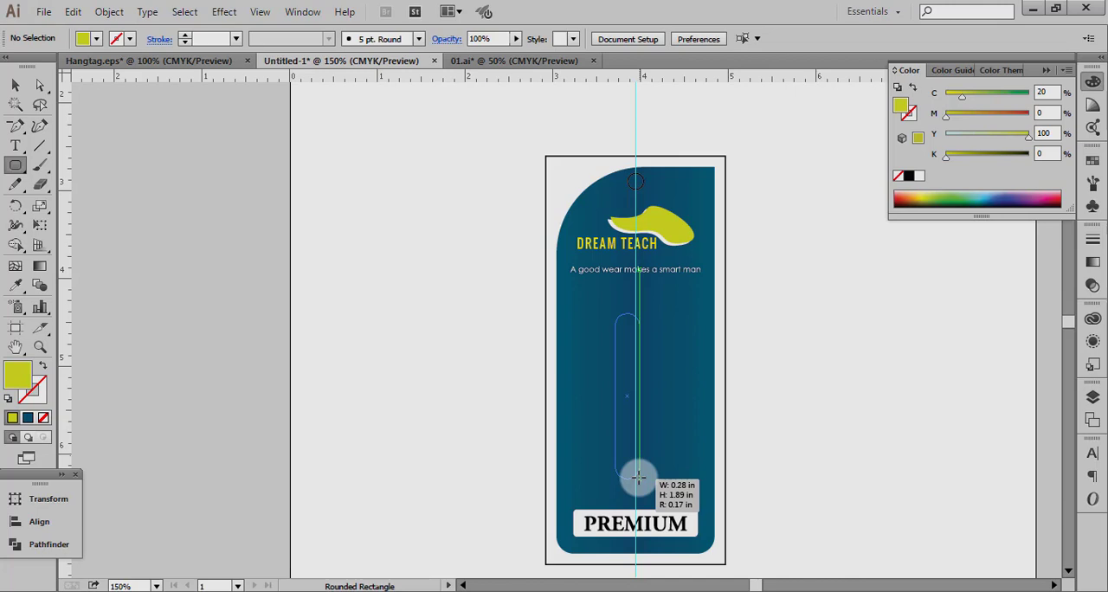
left_click_drag(638, 476, 617, 436)
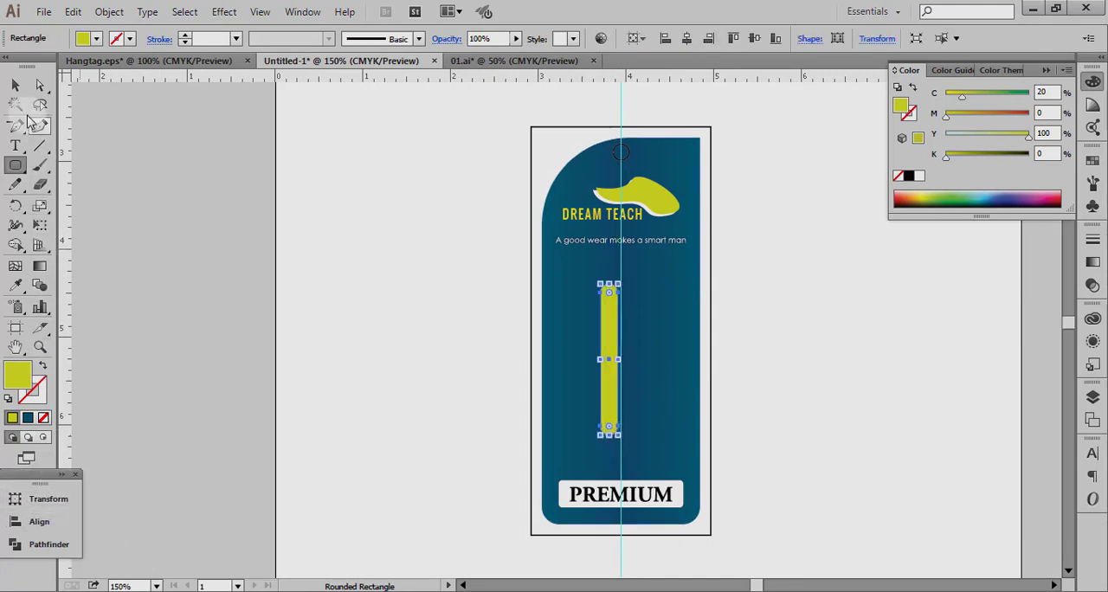
Centre the yellow-green rounded bar on the vertical guide and move it slightly upward.
left_click(14, 85)
key("ctrl+space")
left_click_drag(470, 247, 774, 422)
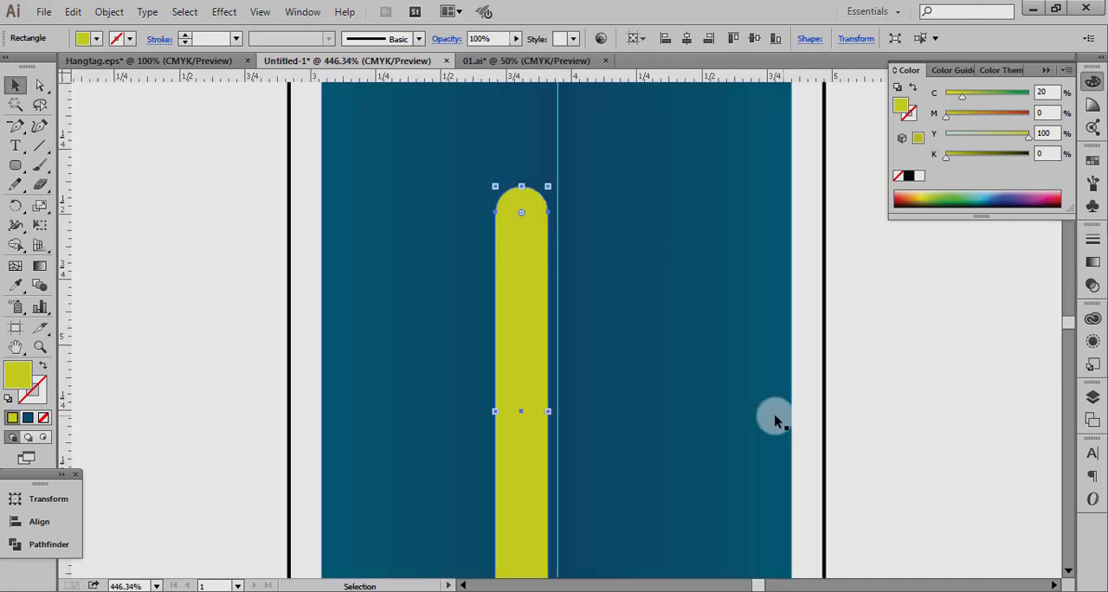
left_click_drag(507, 371, 543, 369)
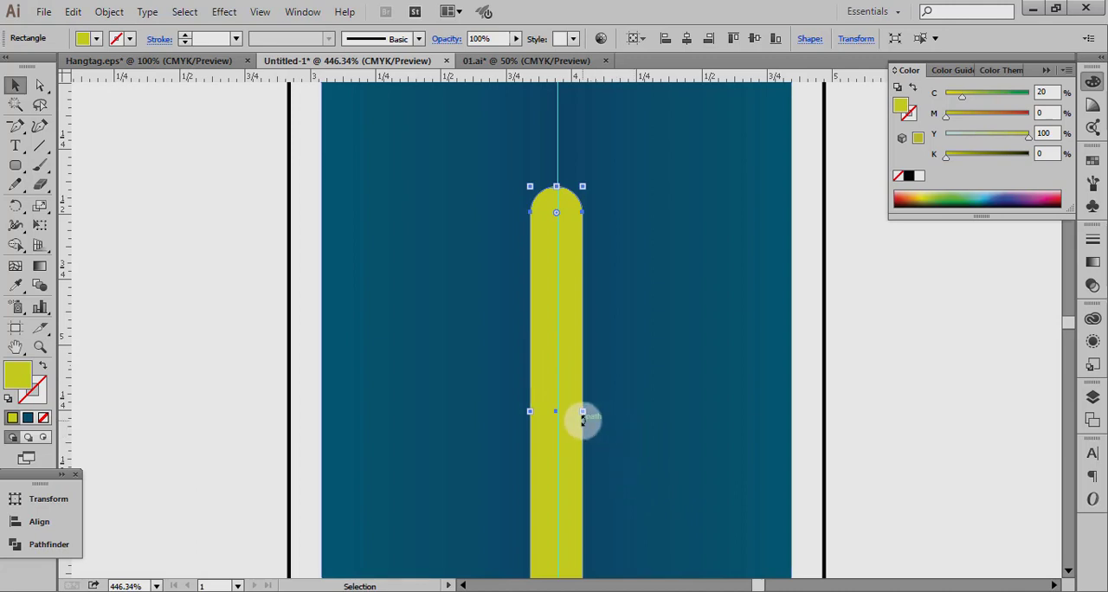
key("Right")
key("Left")
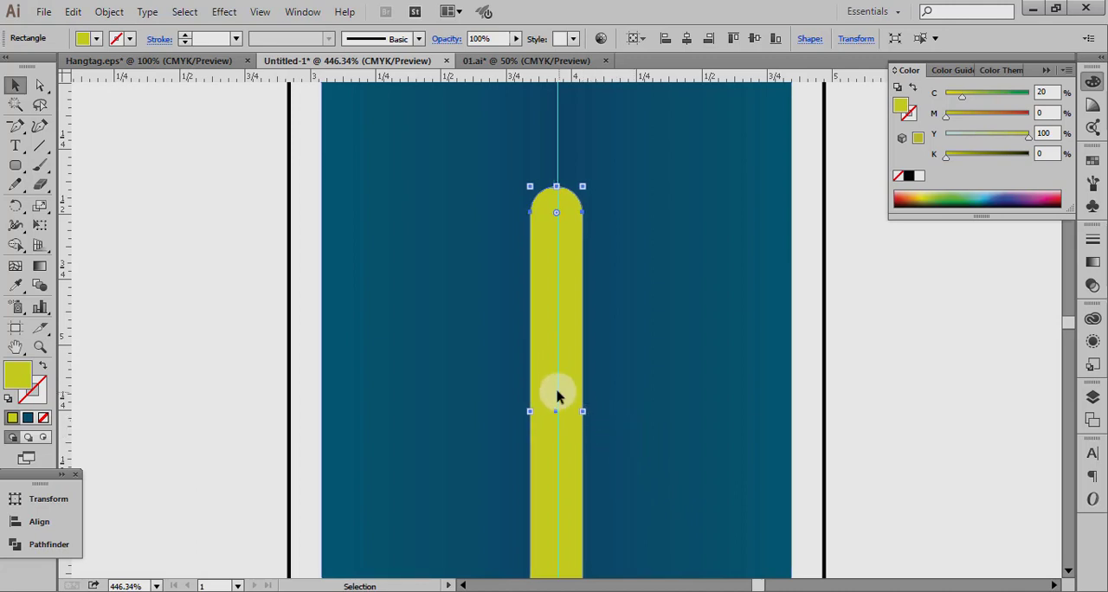
left_click_drag(557, 396, 558, 370)
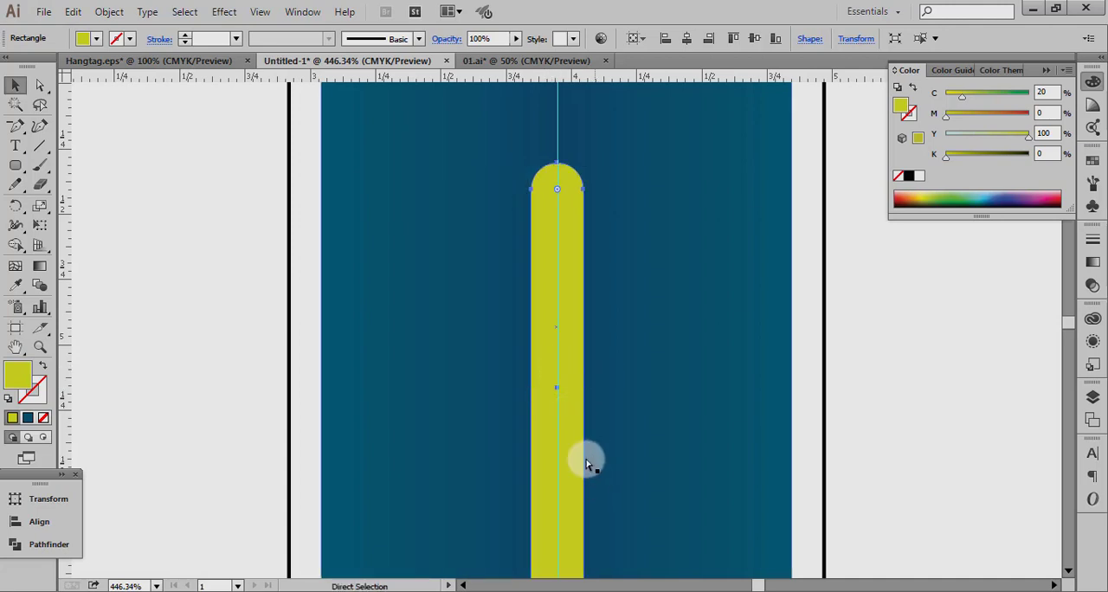
left_click(551, 389, "ctrl+alt")
left_click(551, 389, "ctrl+alt")
left_click(551, 389, "ctrl+alt")
left_click(550, 389, "ctrl+alt")
left_click(551, 389, "ctrl+alt")
scroll(774, 302, "up", 5)
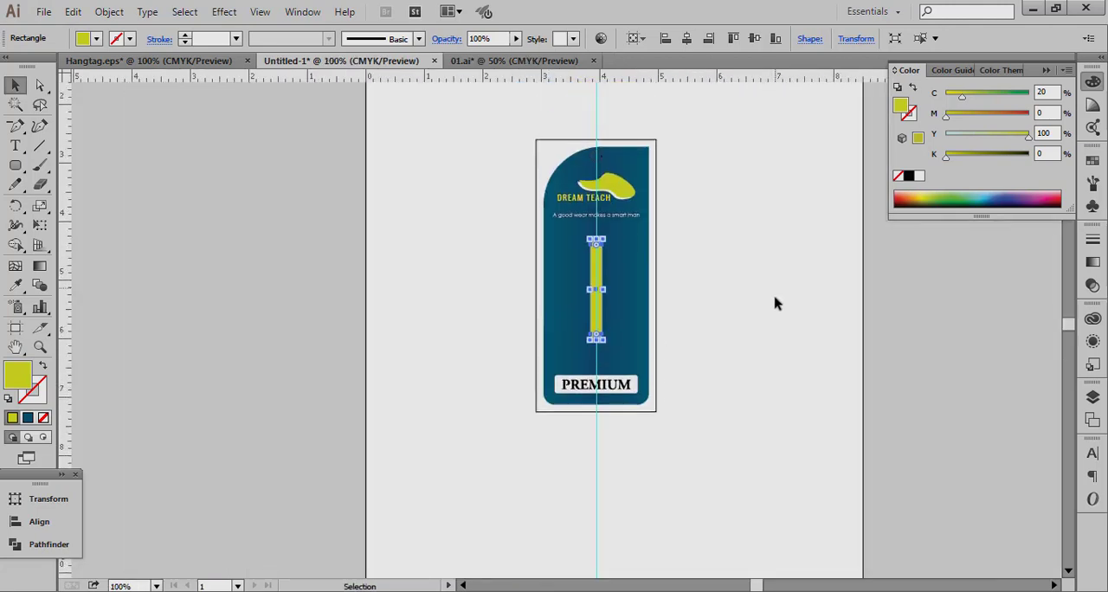
left_click(741, 393)
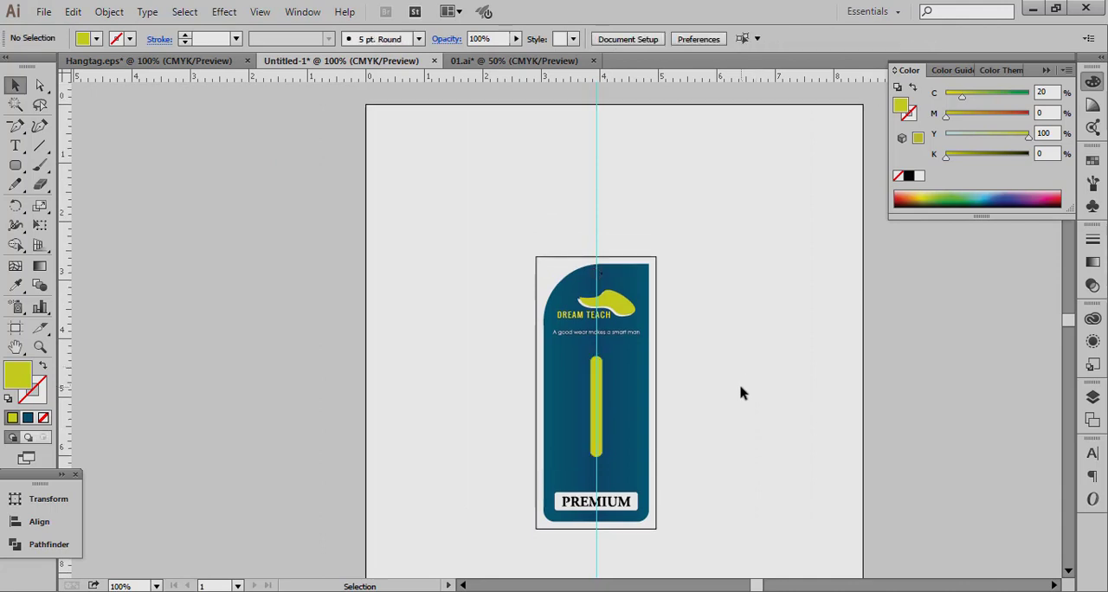
Fill the outer outlined rectangle with the tag's blue gradient using the Eyedropper and send it to the back.
left_click(556, 387)
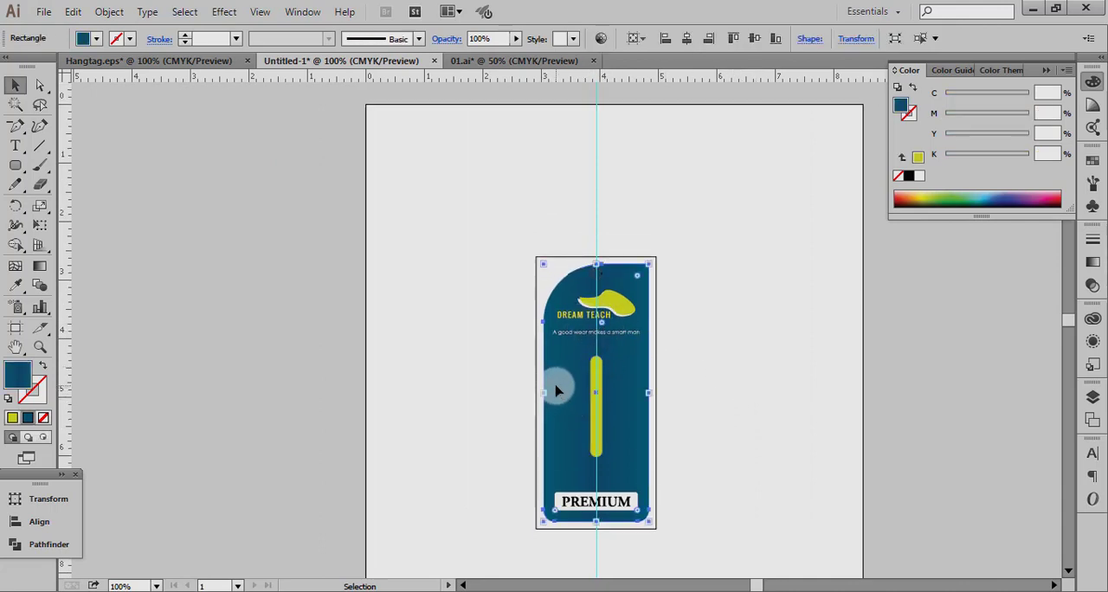
left_click(534, 339)
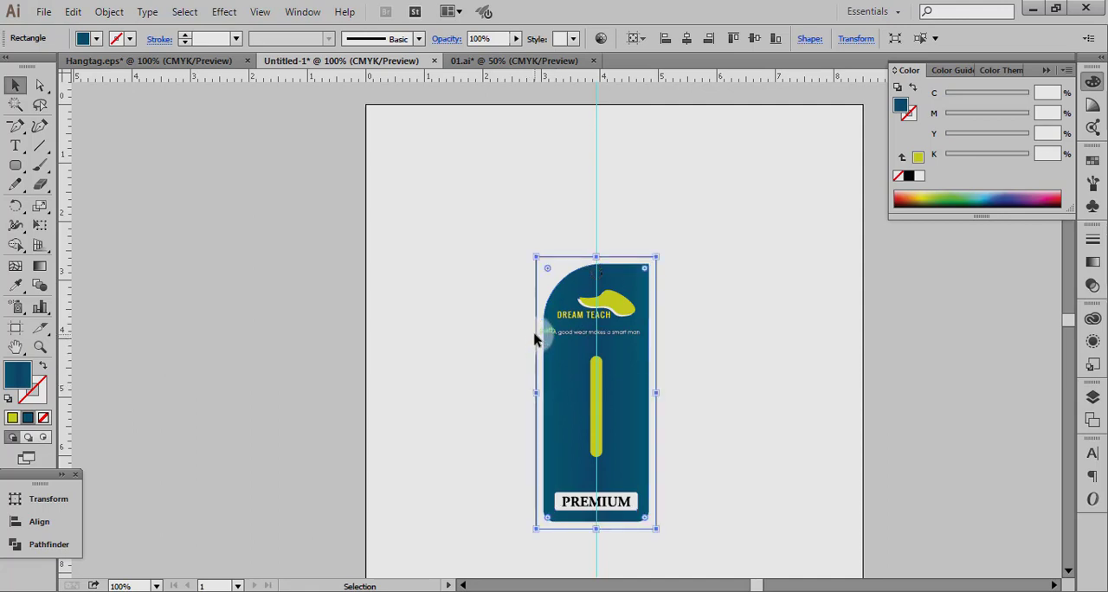
left_click(15, 286)
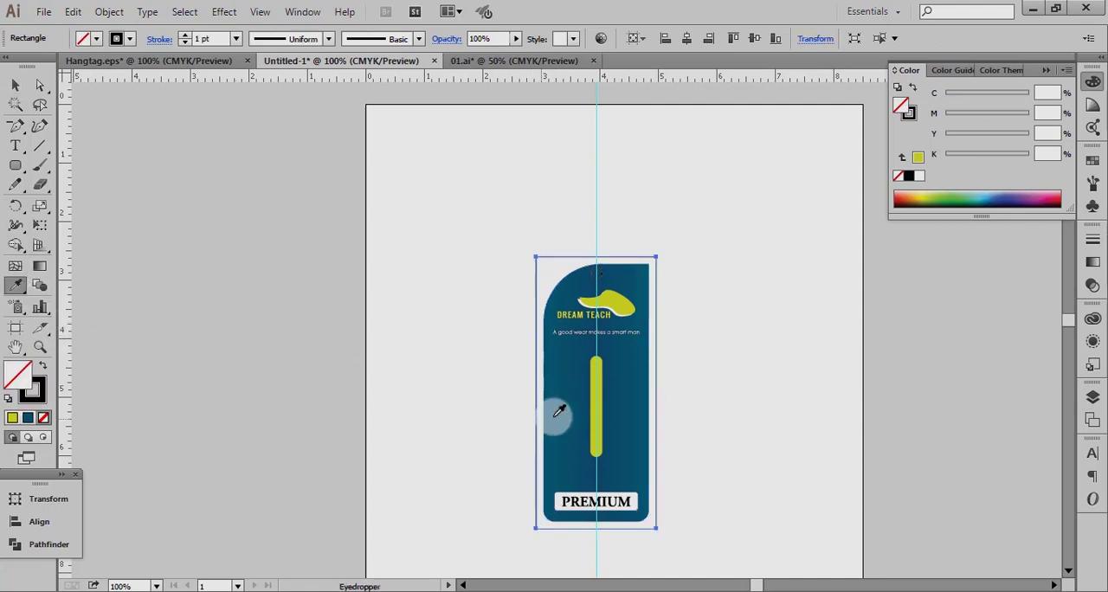
left_click(564, 405)
left_click(23, 85)
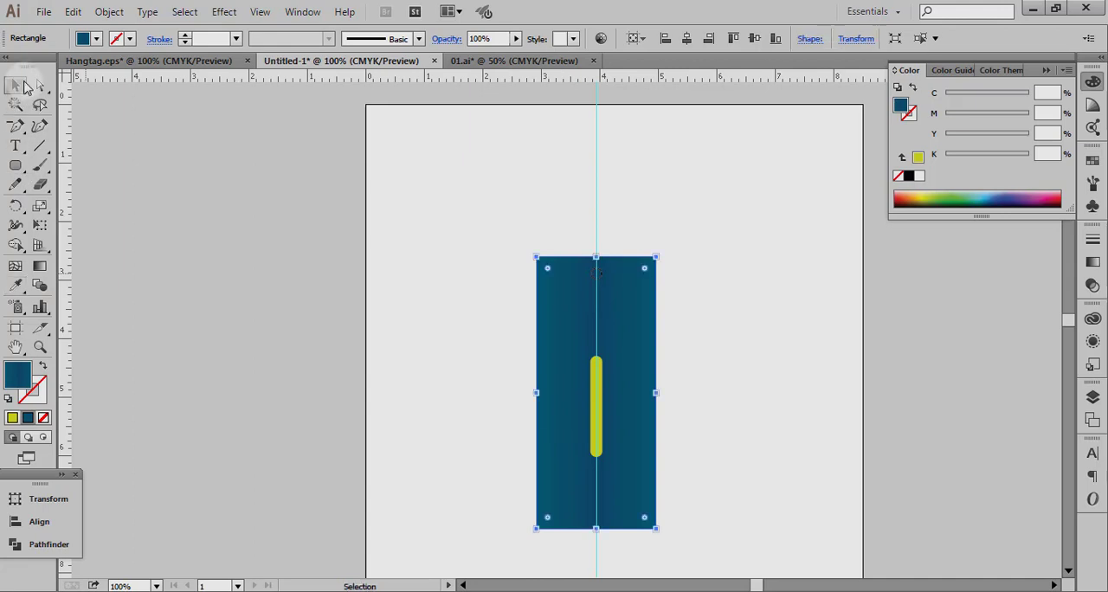
key("ctrl+shift+bracketleft")
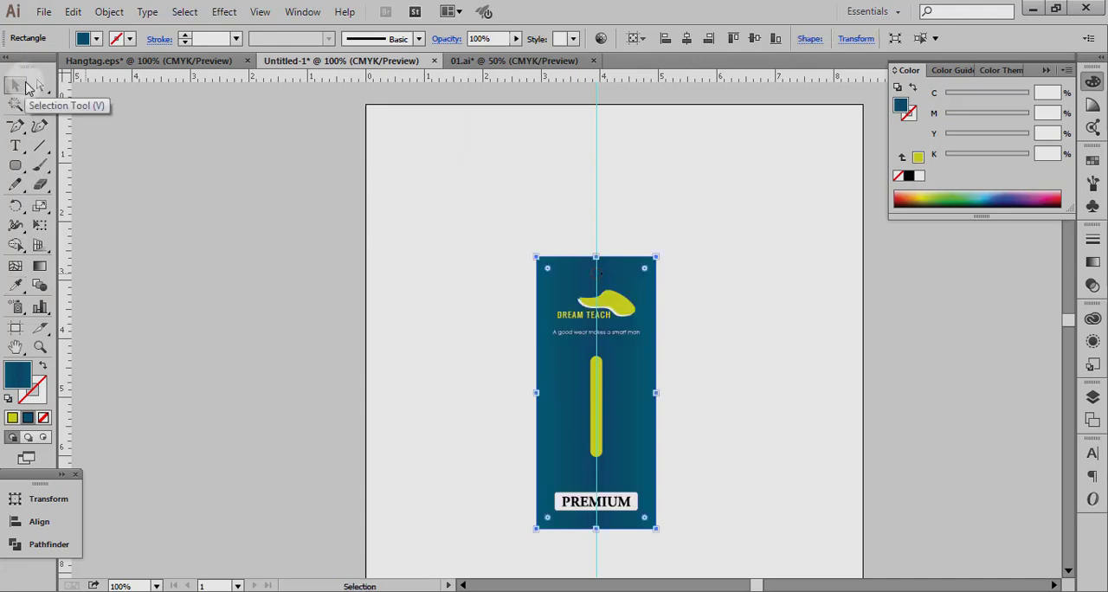
left_click(417, 302)
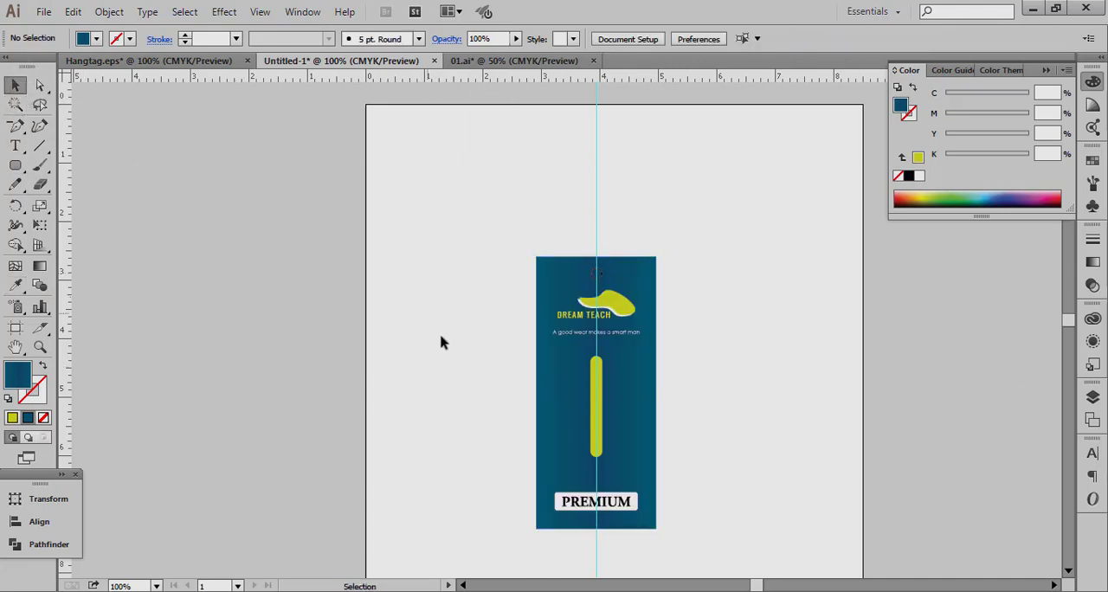
left_click(570, 394)
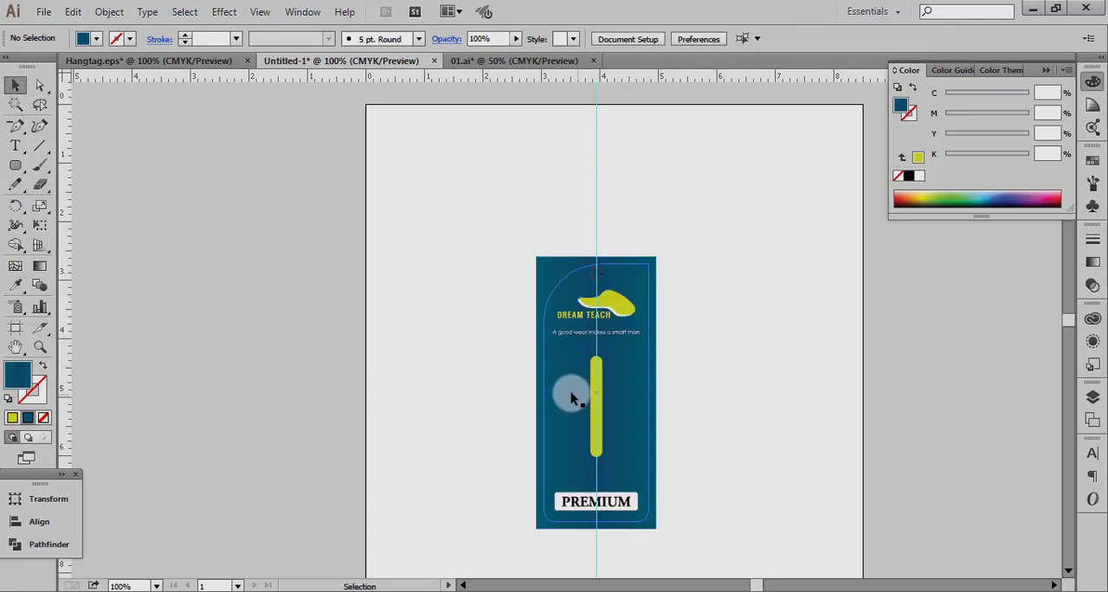
left_click(558, 275, "shift")
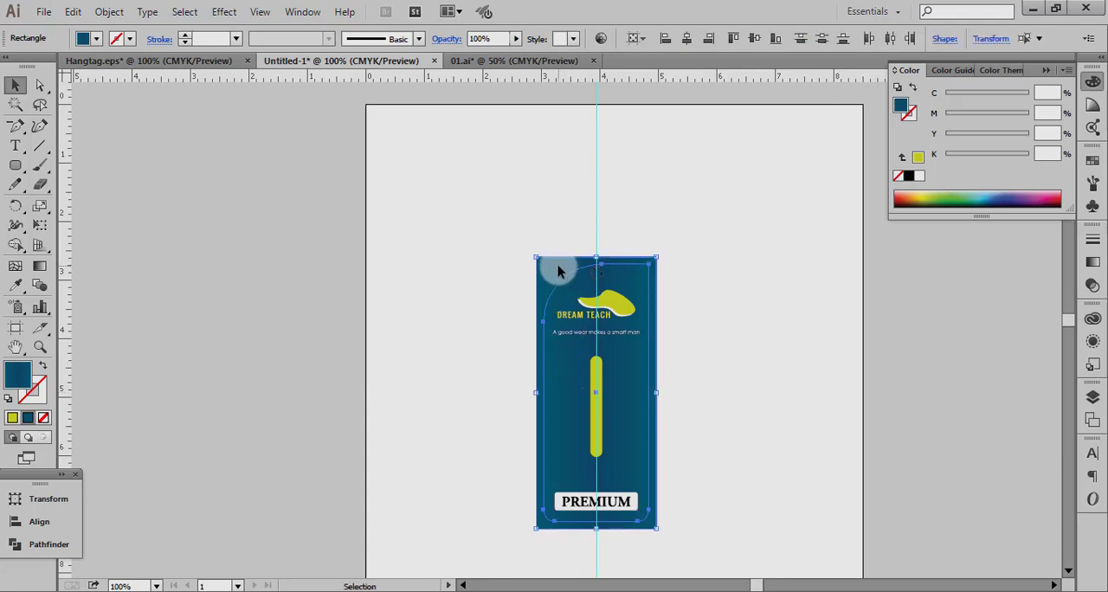
left_click(590, 283)
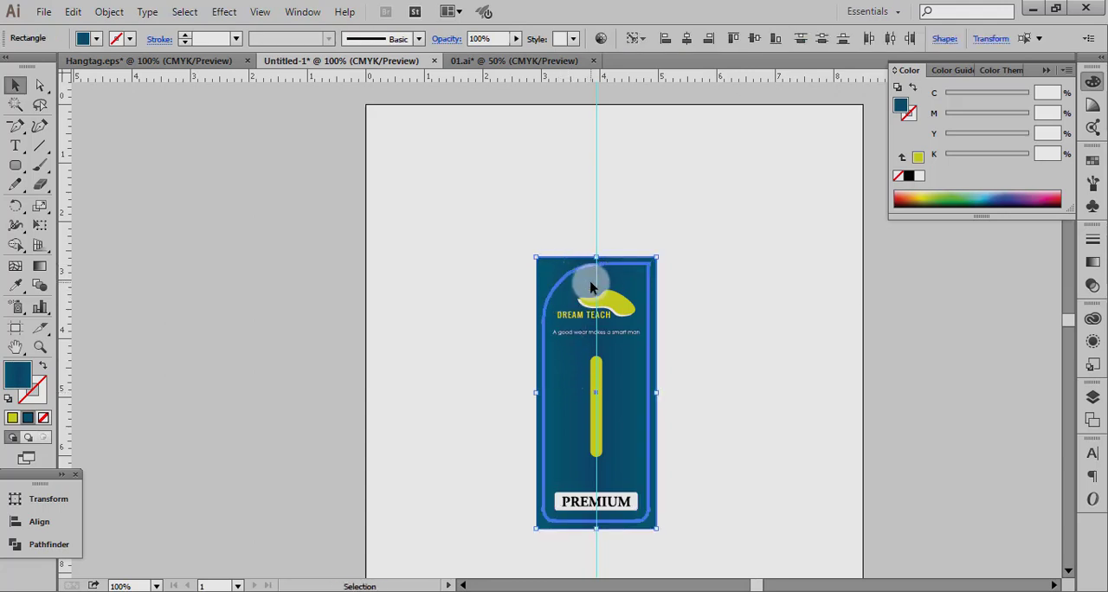
left_click(688, 271)
Give the punch-hole circle at the tag's upper edge a solid white fill with no stroke.
left_click_drag(512, 242, 647, 315)
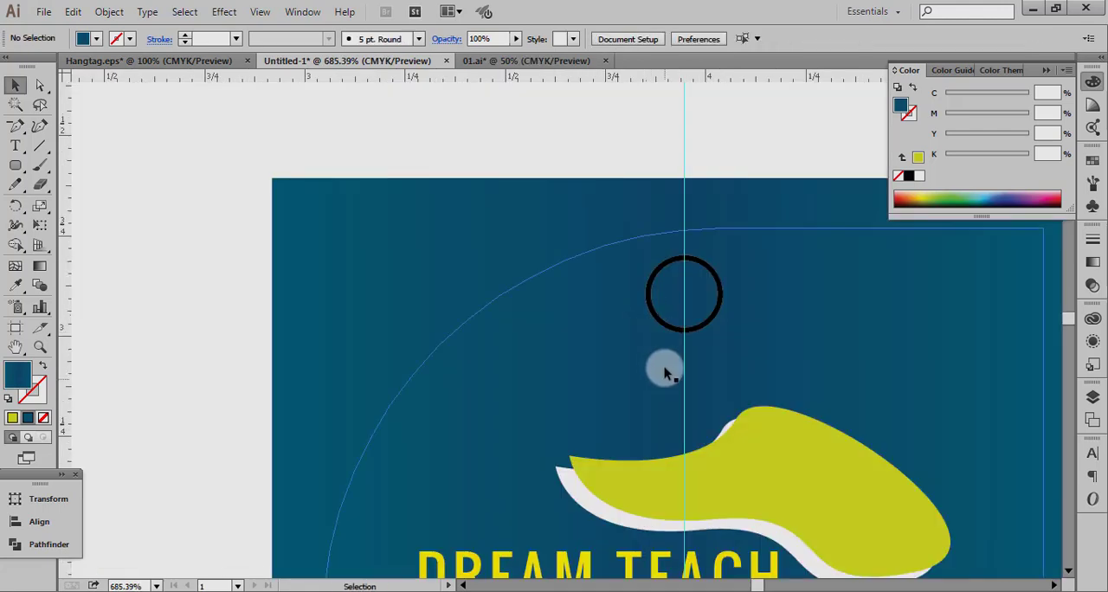
left_click(671, 329)
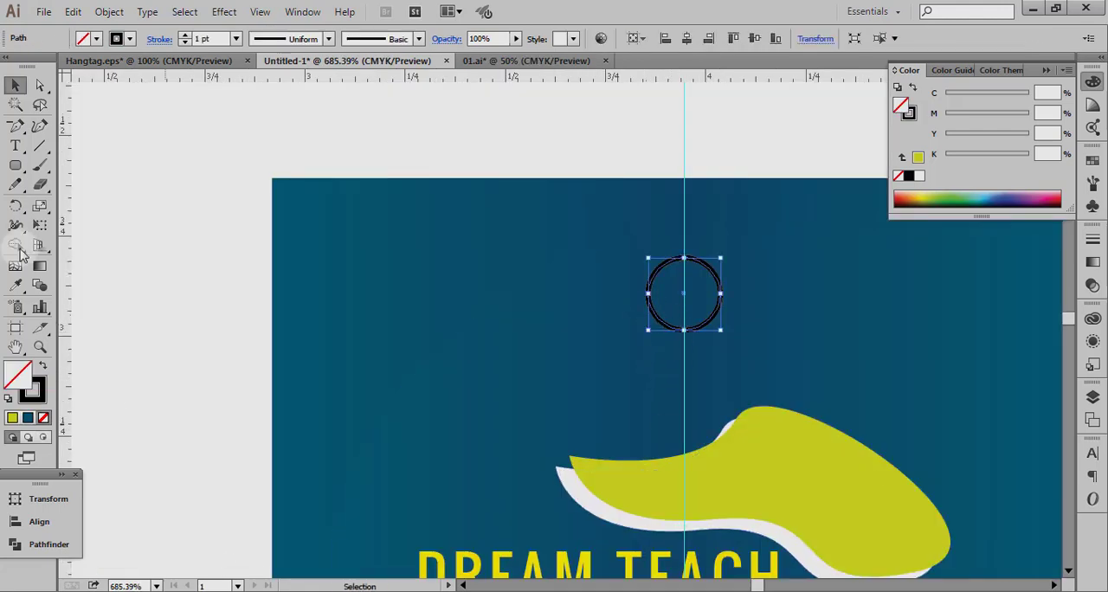
left_click(41, 365)
left_click(918, 176)
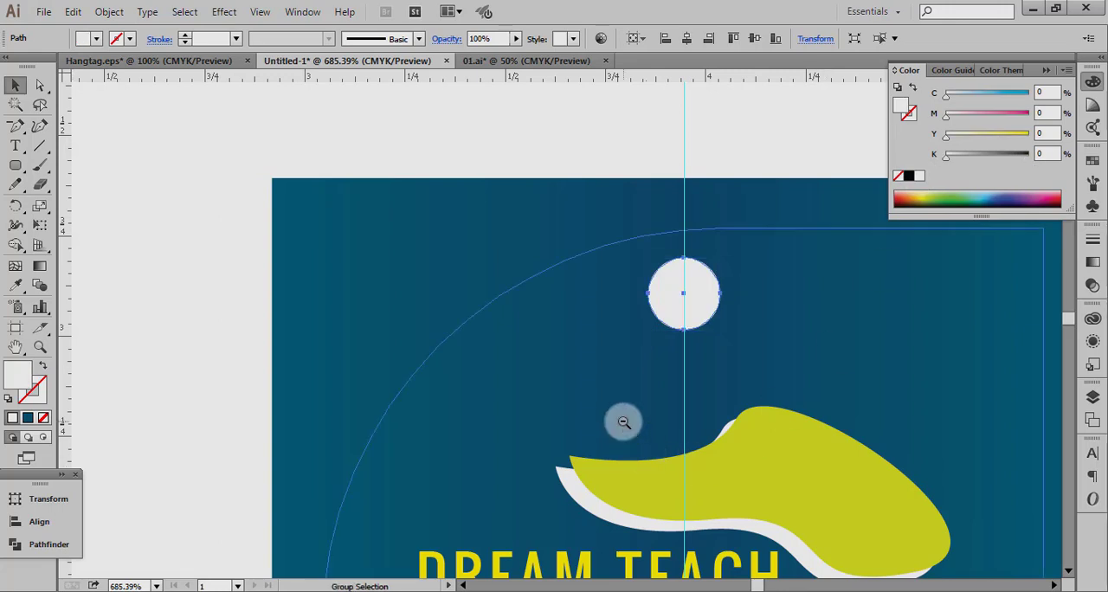
Clip the outer gradient rectangle to the curved tag shape with a clipping mask.
left_click(624, 421, "ctrl+alt")
left_click(623, 422, "ctrl+alt")
left_click(624, 422, "ctrl+alt")
left_click(623, 422, "ctrl+alt")
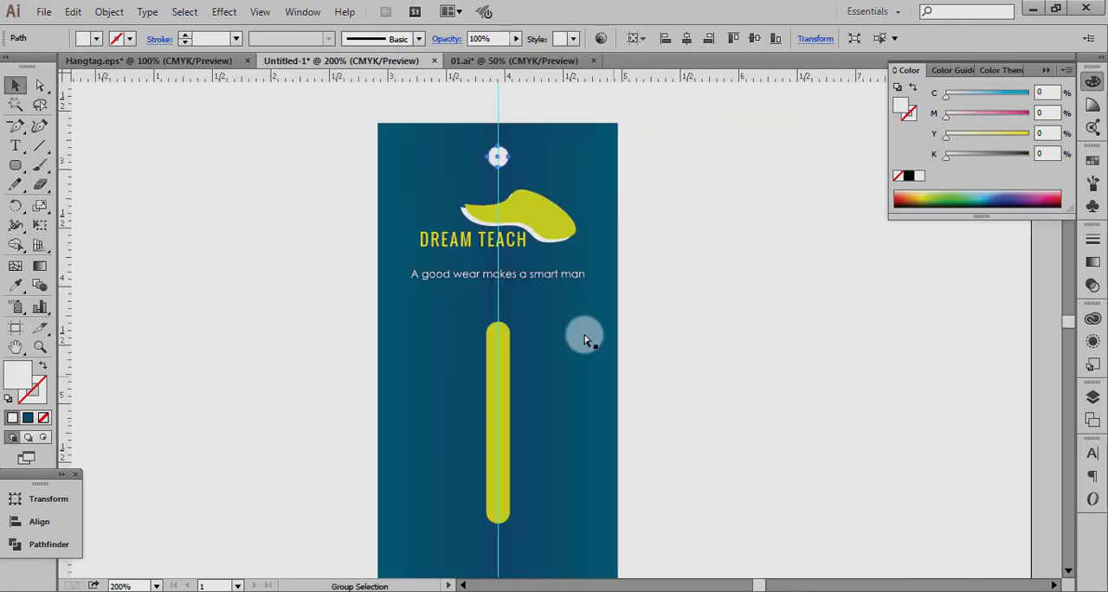
left_click(403, 226)
left_click(412, 152)
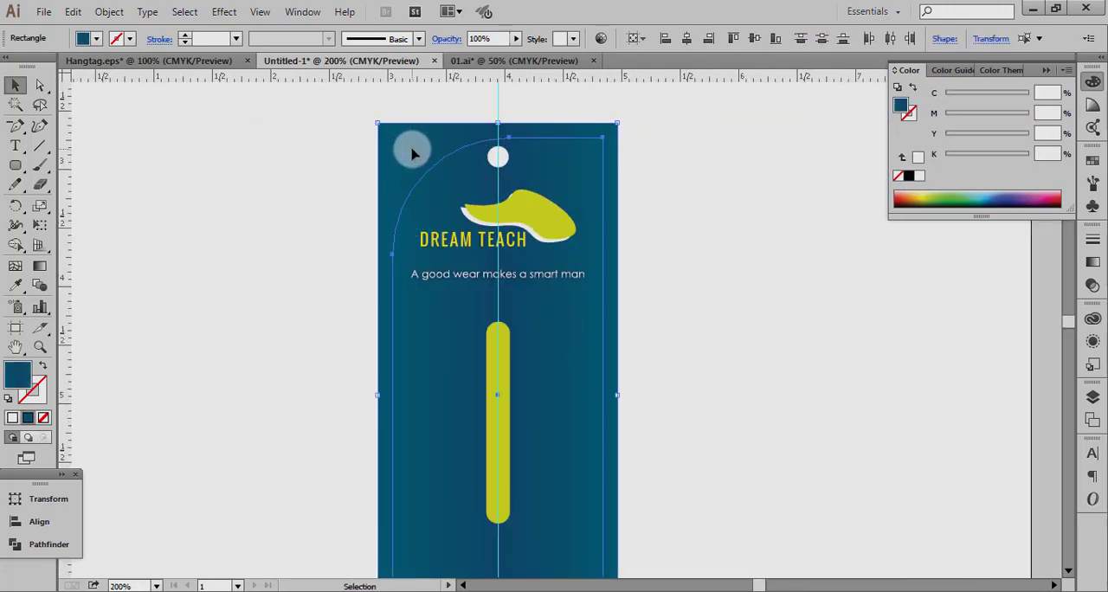
key("Delete")
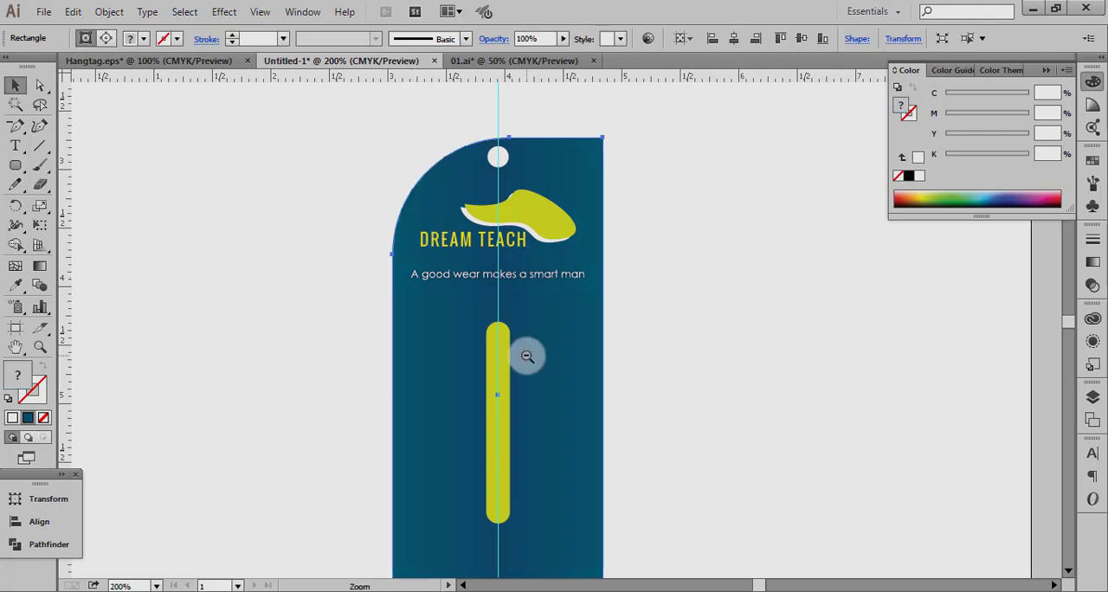
Hide the interface panels, then unlock the guides and delete the vertical centre guide through the tag.
key("Tab")
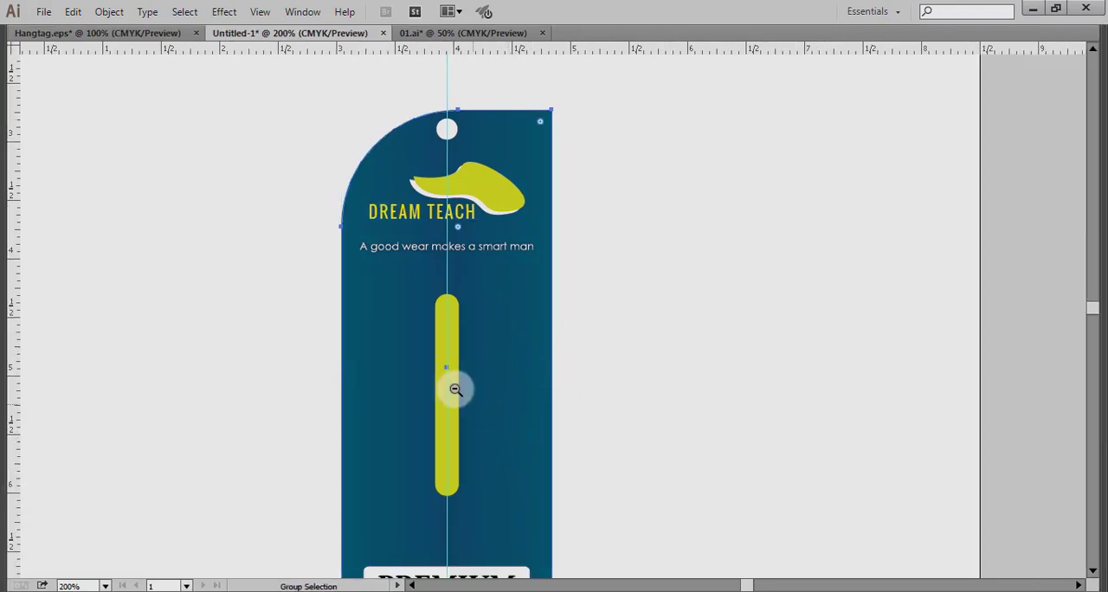
left_click(455, 390, "alt")
left_click(477, 416)
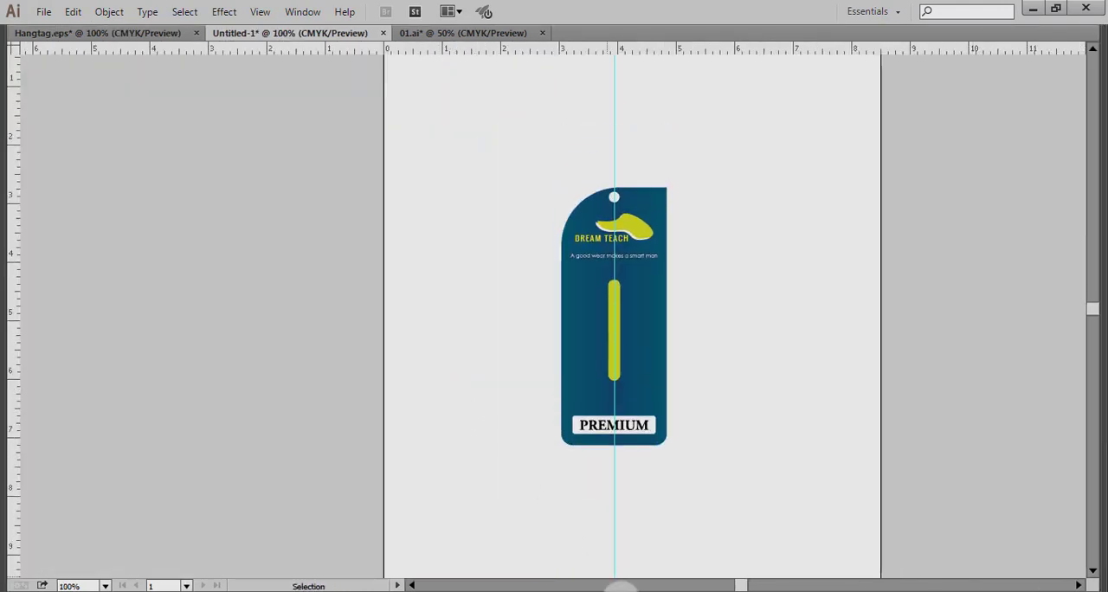
right_click(768, 219)
left_click(783, 367)
left_click_drag(729, 159, 511, 137)
key("Delete")
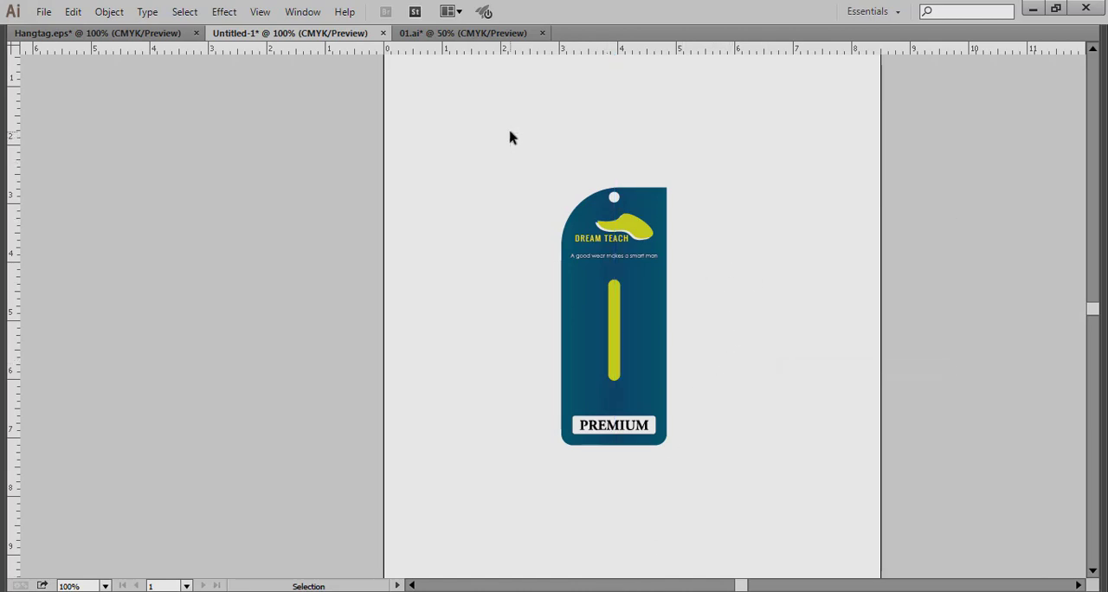
left_click_drag(510, 137, 748, 467)
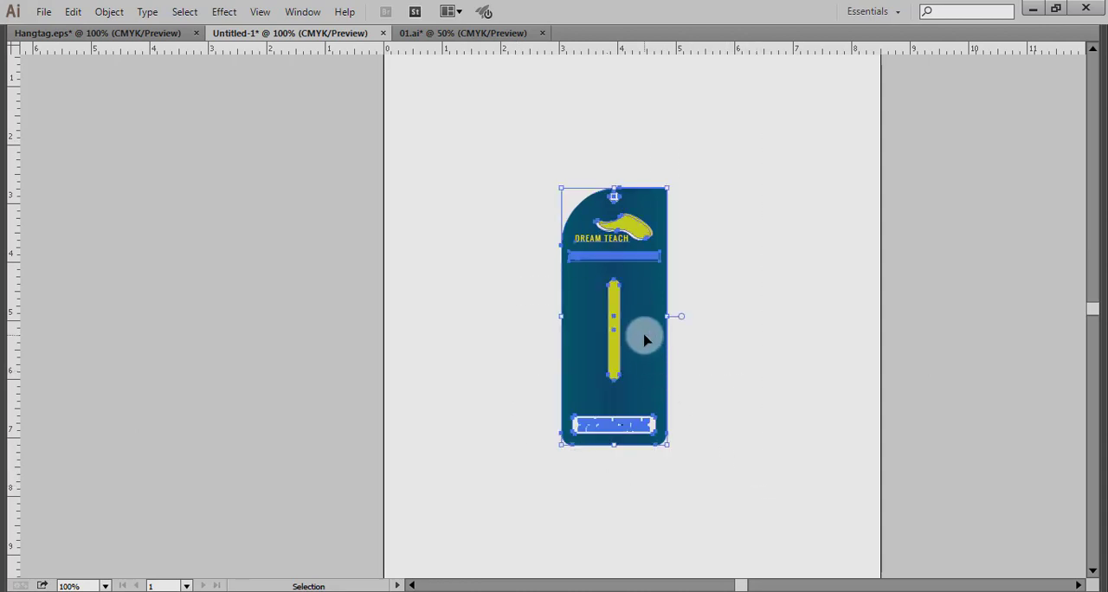
left_click(742, 386)
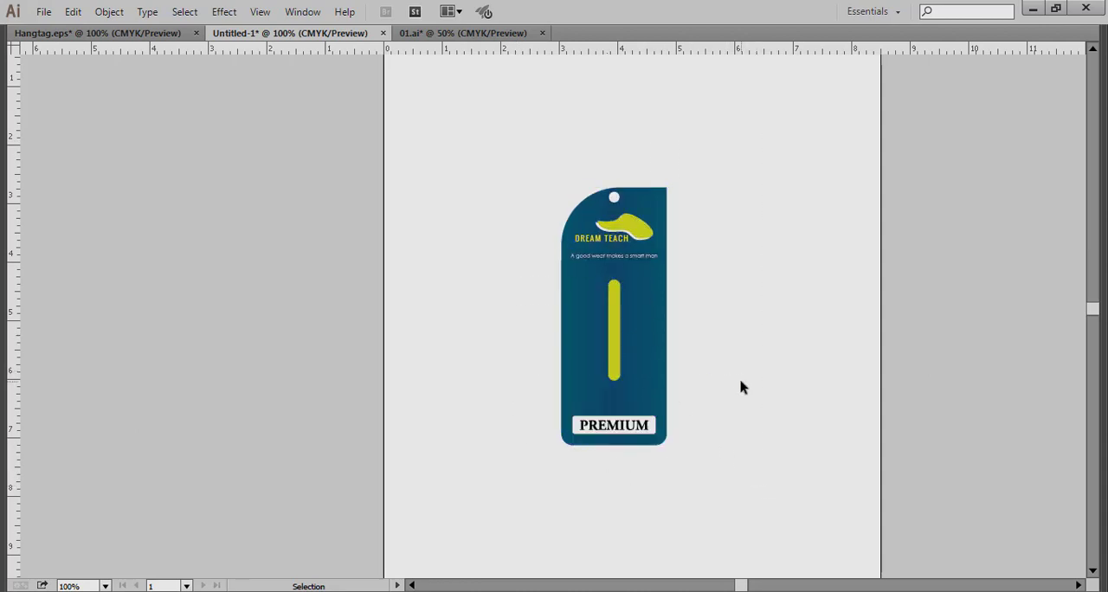
Show the interface panels and set the background gradient's middle stop to 84% magenta and 56% yellow.
left_click(594, 315)
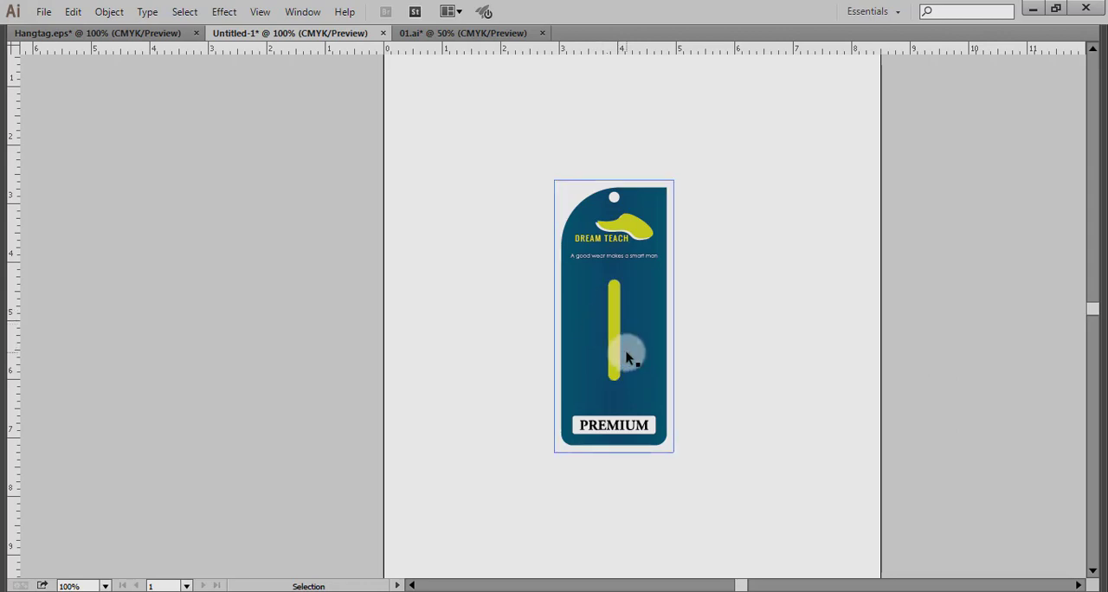
scroll(639, 377, "up", 1)
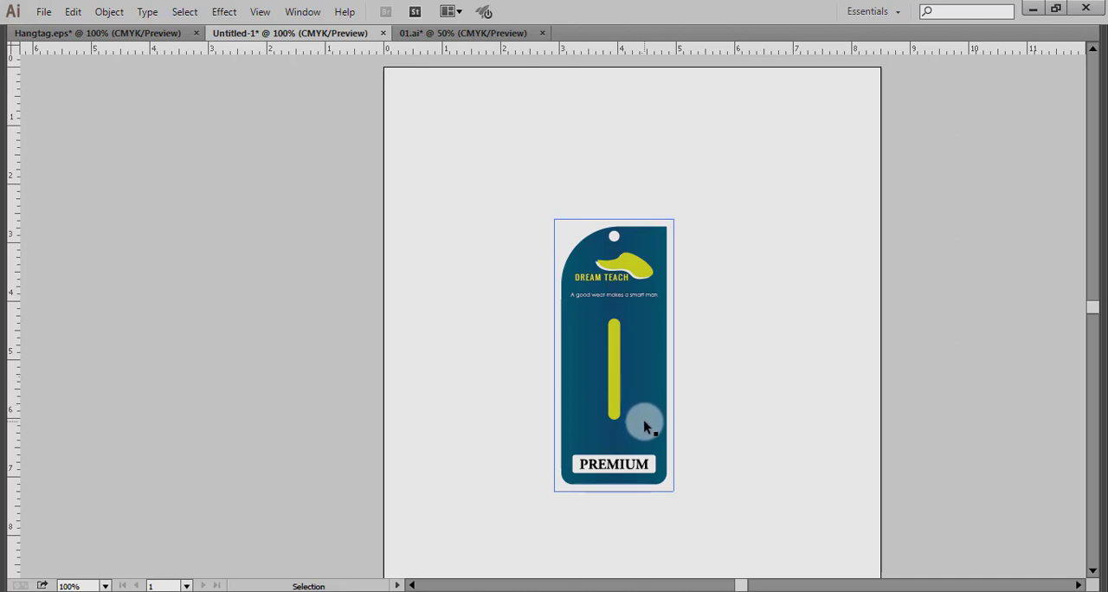
key("ctrl+space")
left_click_drag(562, 294, 762, 395)
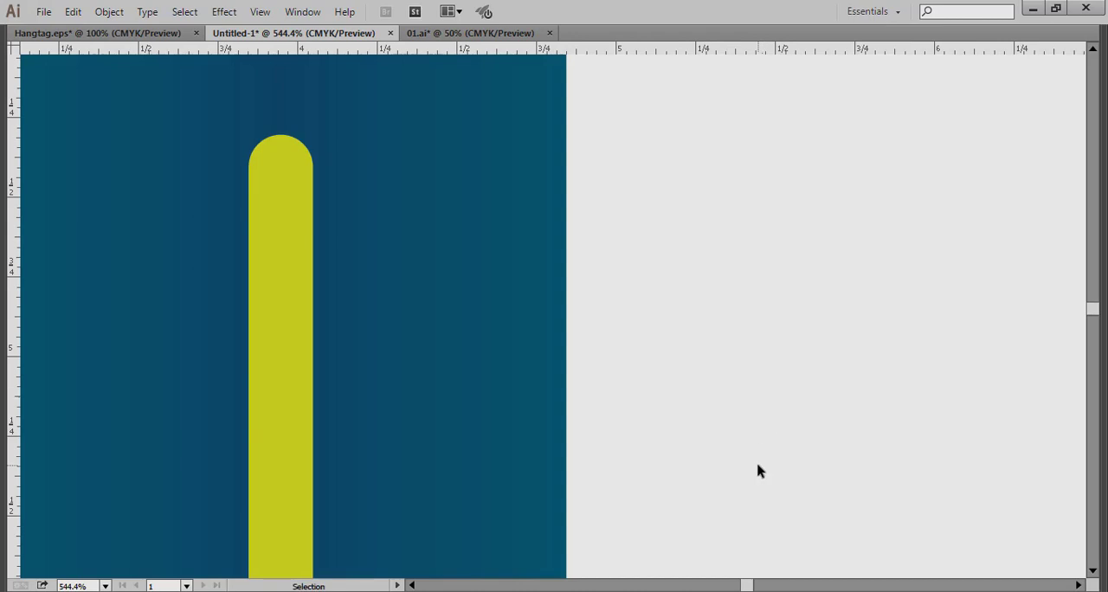
key("Tab")
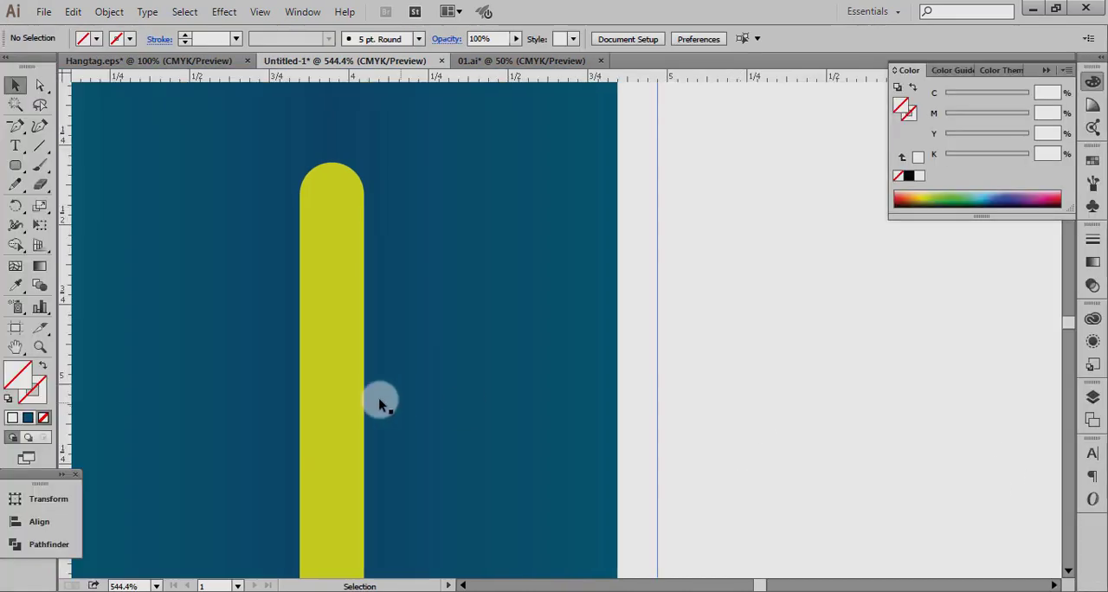
left_click(430, 371)
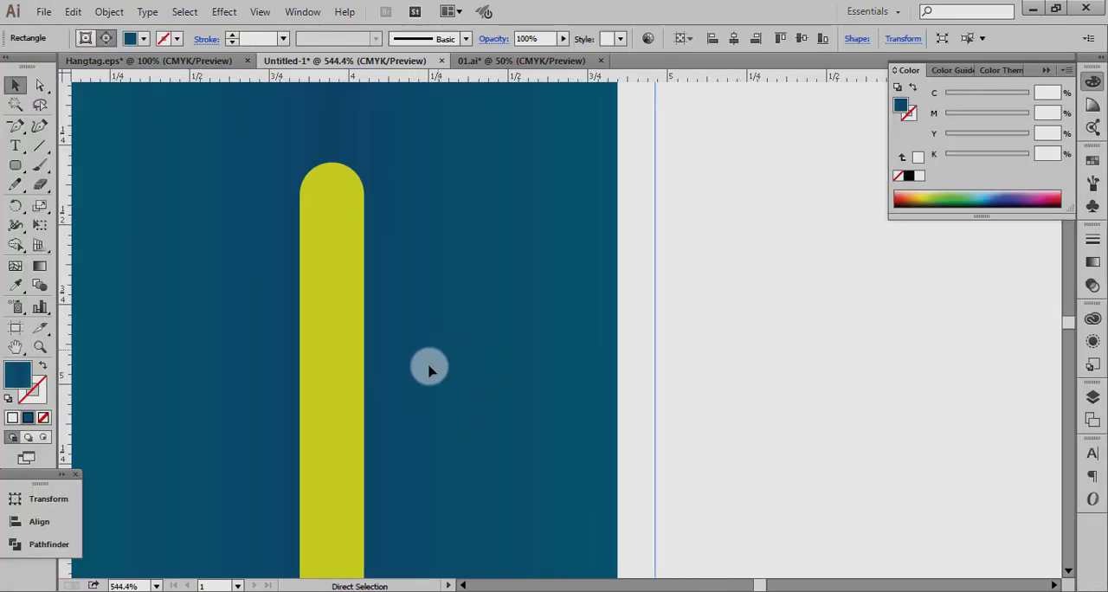
left_click(1093, 261)
left_click(998, 346)
double_click(964, 354)
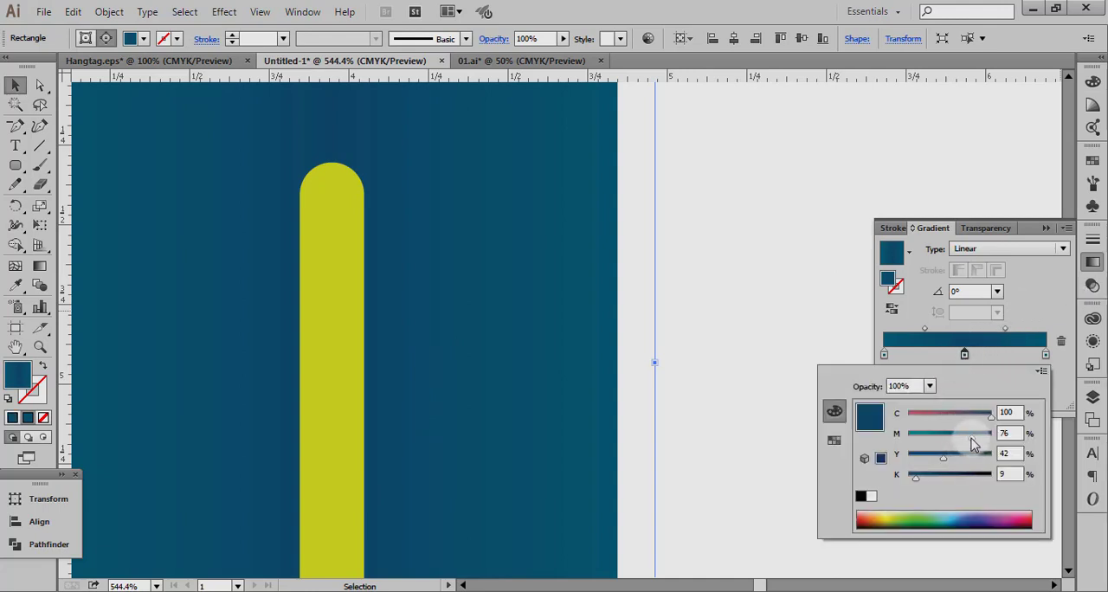
mouse_move(969, 444)
left_mouse_down()
mouse_move(978, 437)
mouse_move(954, 457)
left_mouse_up()
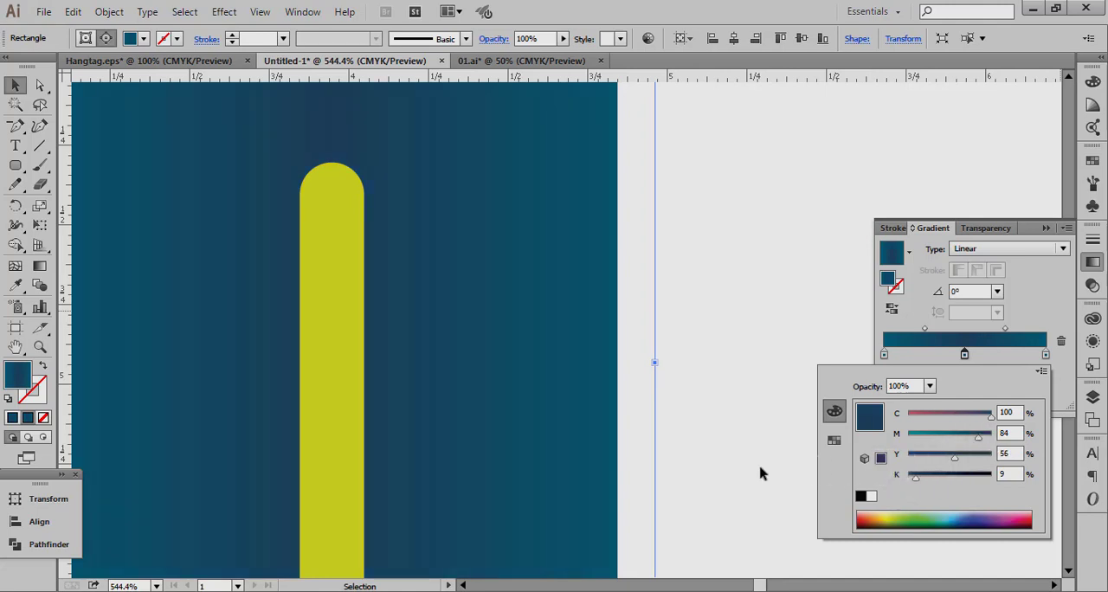
Set the magenta of the background gradient's middle stop to about 77% and collapse the gradient settings.
left_click(482, 349, "ctrl+alt")
left_click(482, 349, "ctrl+alt")
left_click(482, 349, "ctrl+alt")
left_click(482, 349, "ctrl+alt")
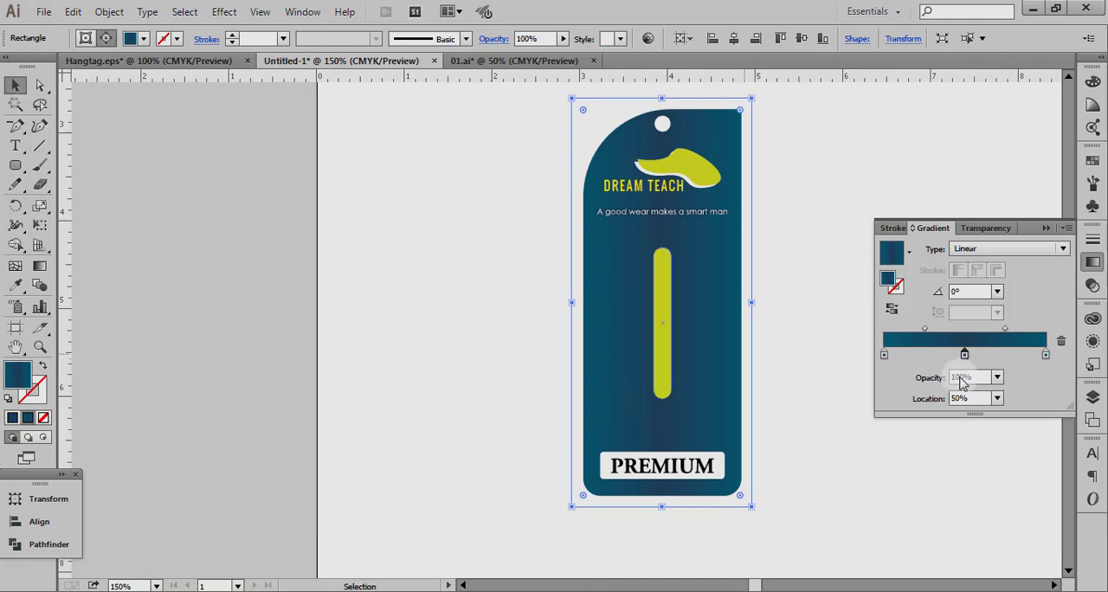
left_click(965, 356)
double_click(965, 355)
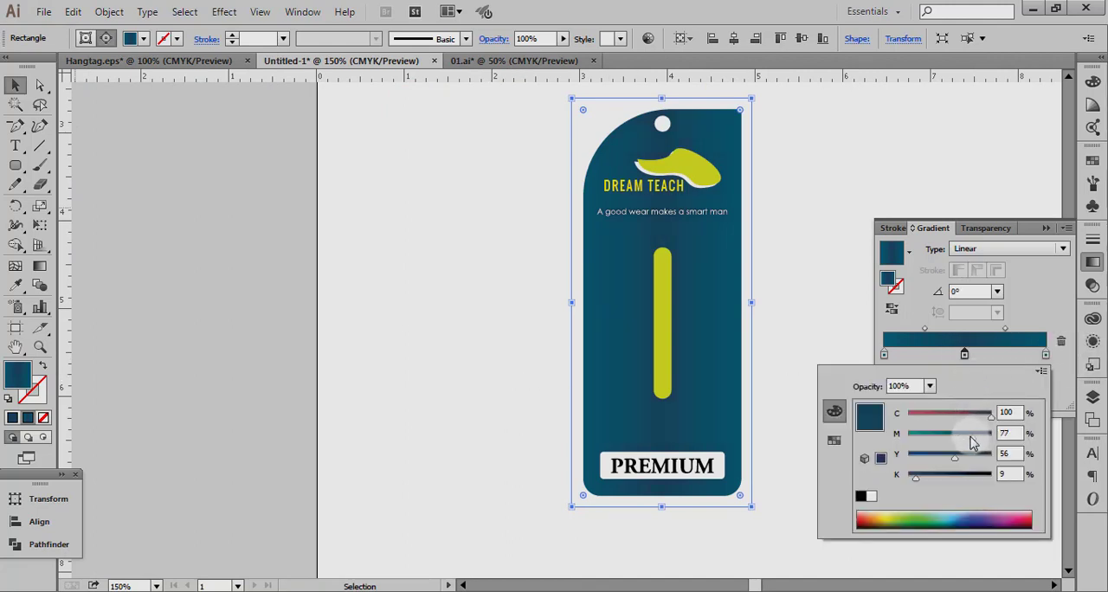
left_click(791, 225)
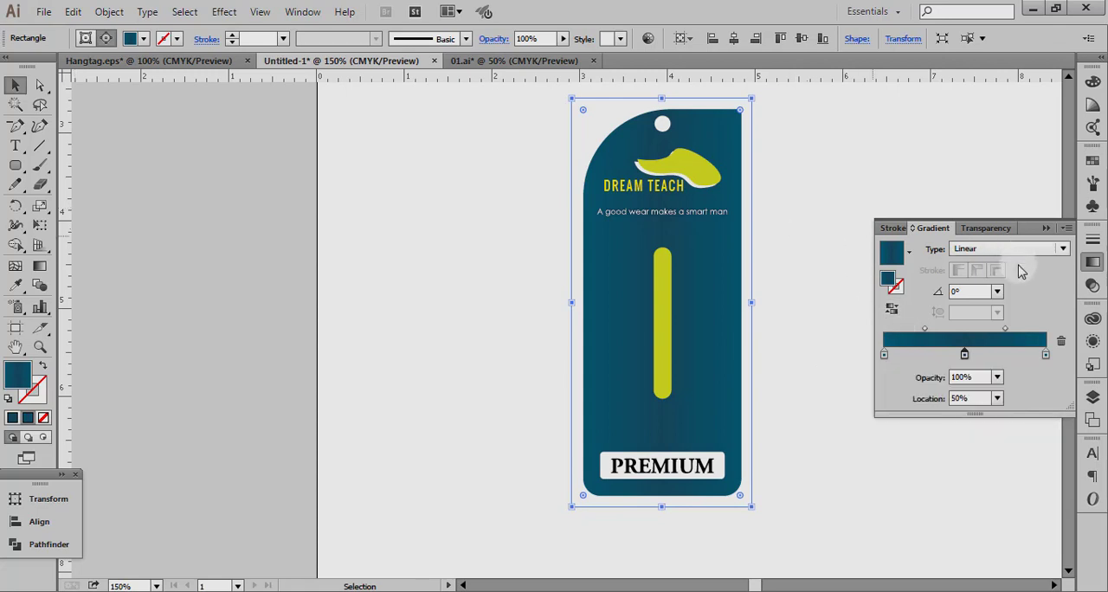
left_click(1046, 229)
left_click(823, 297)
left_click(823, 378, "ctrl+alt")
left_click(824, 377, "ctrl+alt")
left_click_drag(653, 396, 712, 500)
left_click_drag(251, 245, 471, 457)
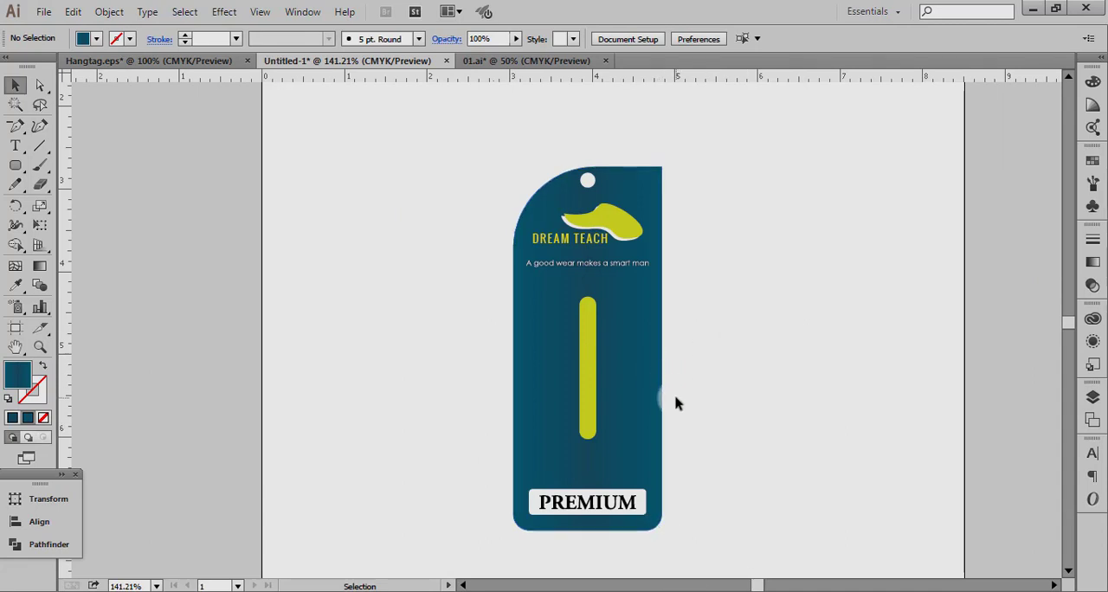
scroll(675, 387, "up", 1)
scroll(675, 387, "down", 2)
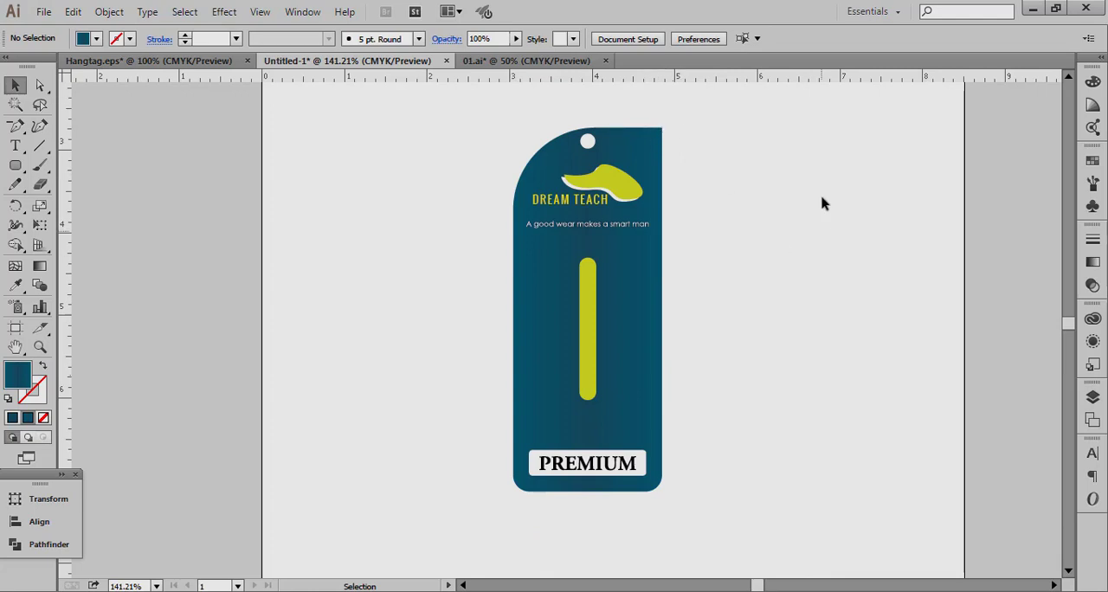
left_click_drag(817, 149, 527, 501)
left_click(449, 368)
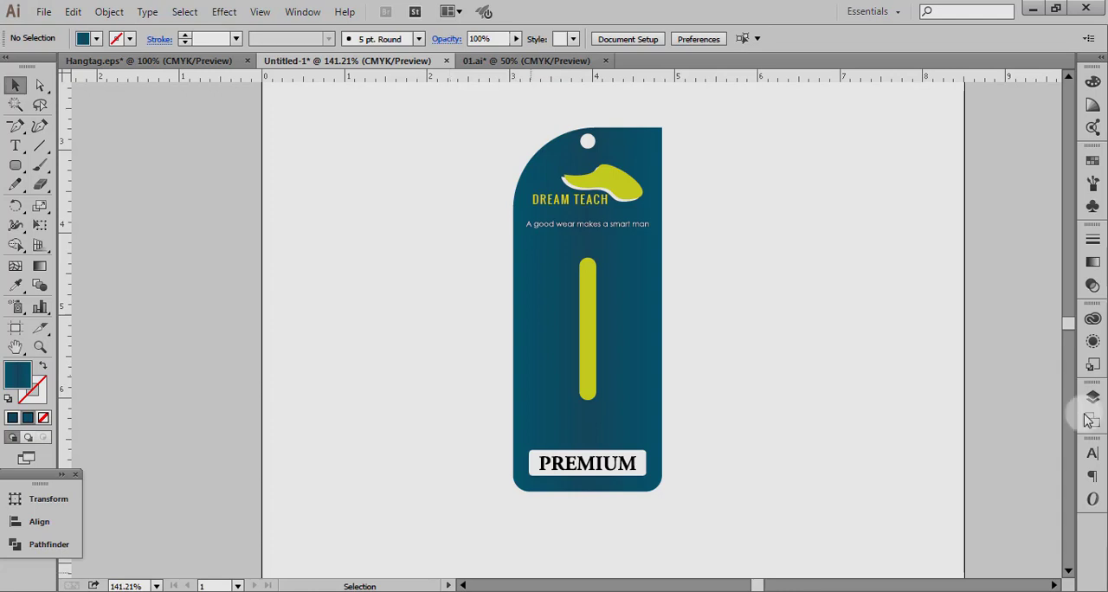
left_click(552, 155)
left_click(467, 168)
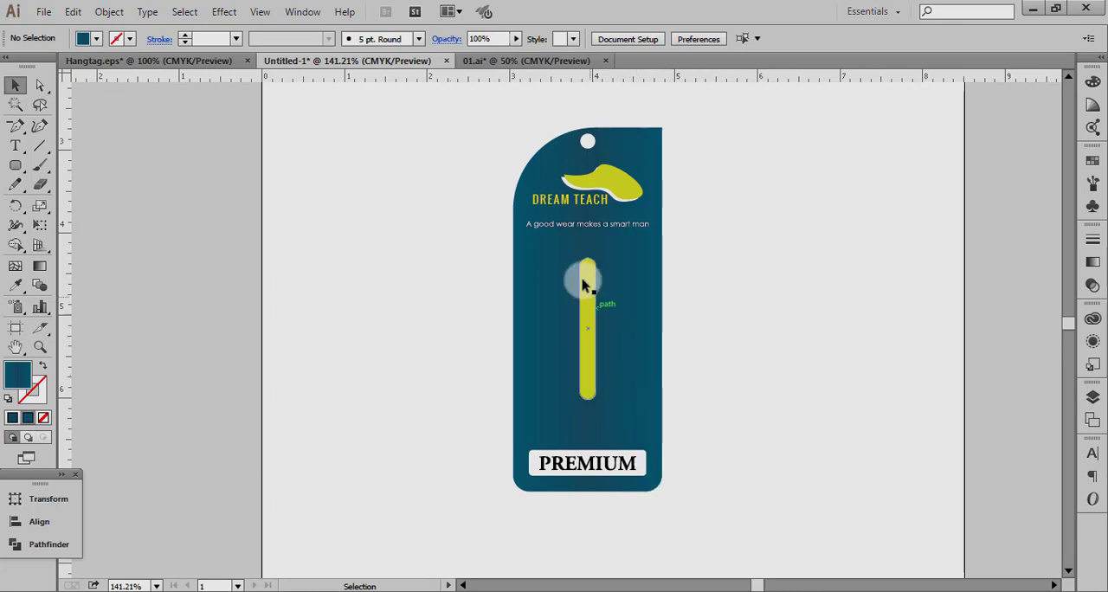
left_click(546, 172)
left_click(486, 169)
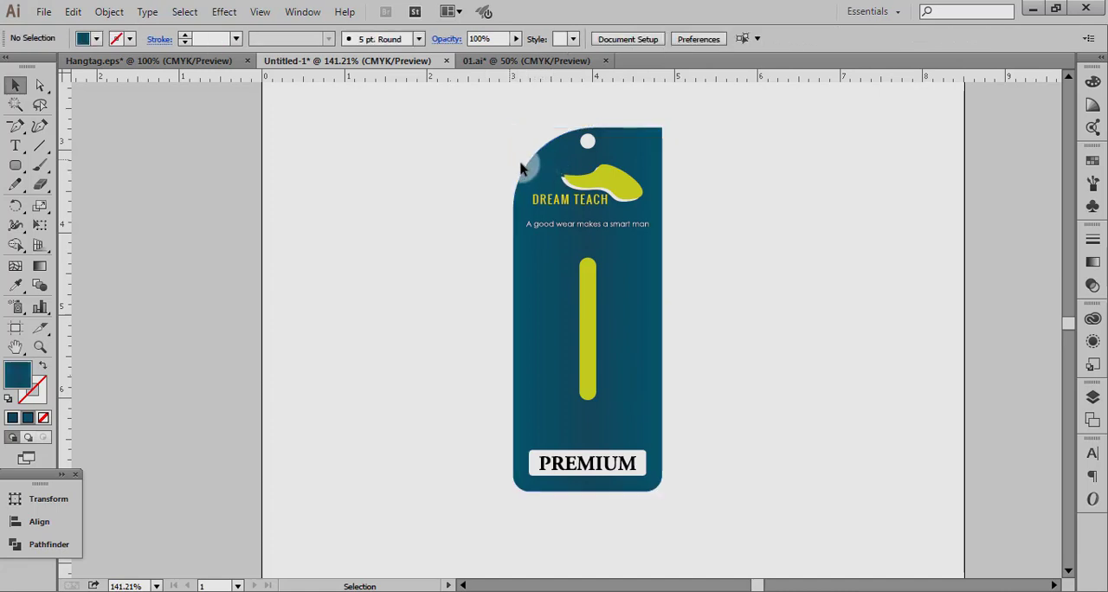
left_click(534, 164)
left_click(489, 204)
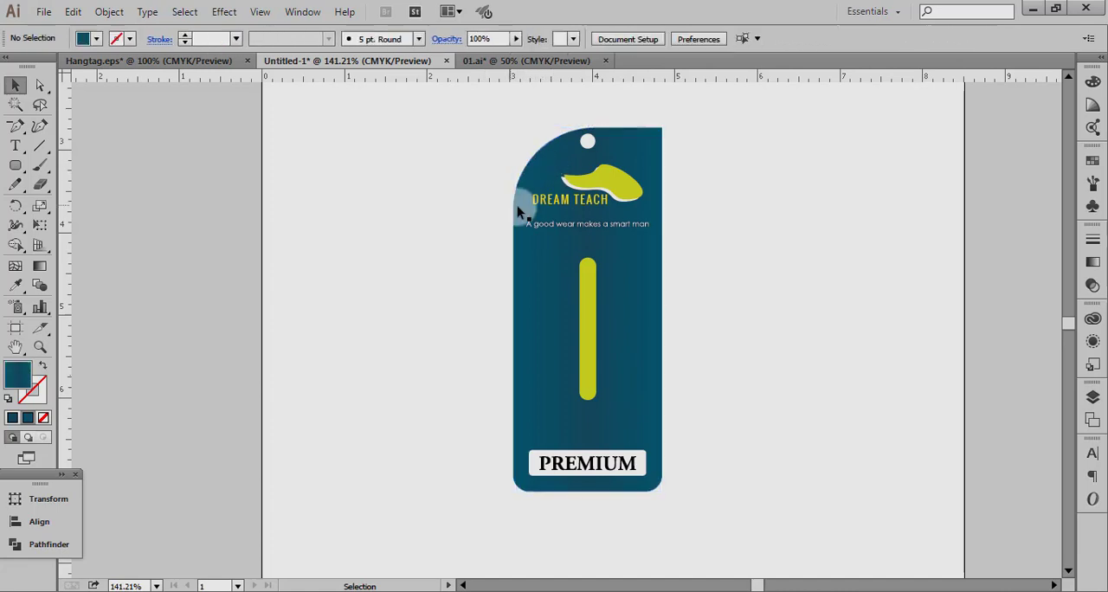
Release the clipping mask that cuts the gradient background to the curved tag shape.
left_click(517, 206)
right_click(517, 234)
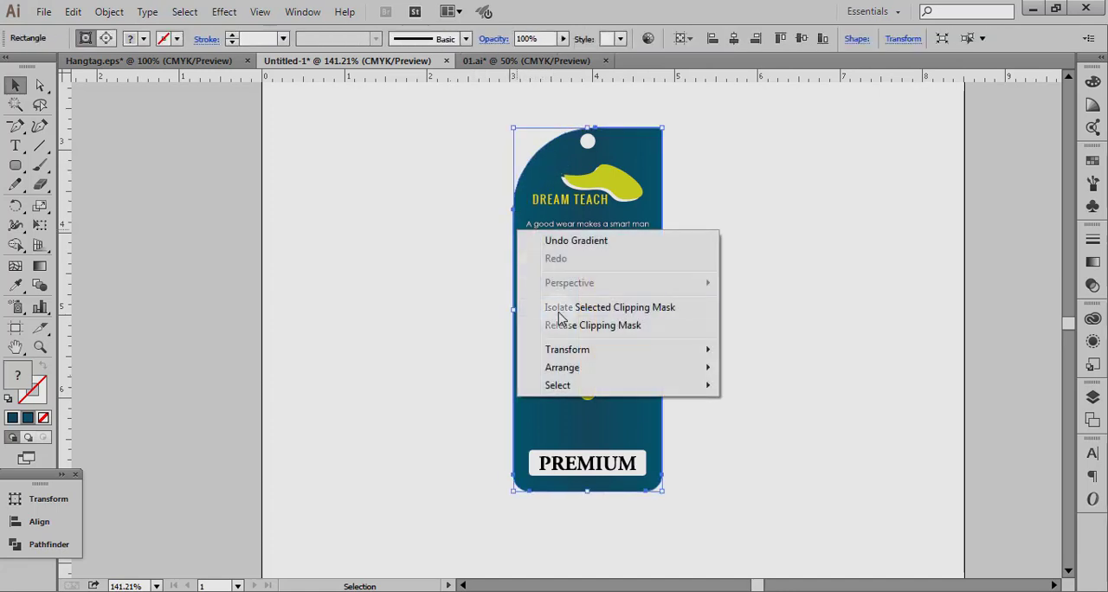
left_click(559, 332)
left_click(737, 287)
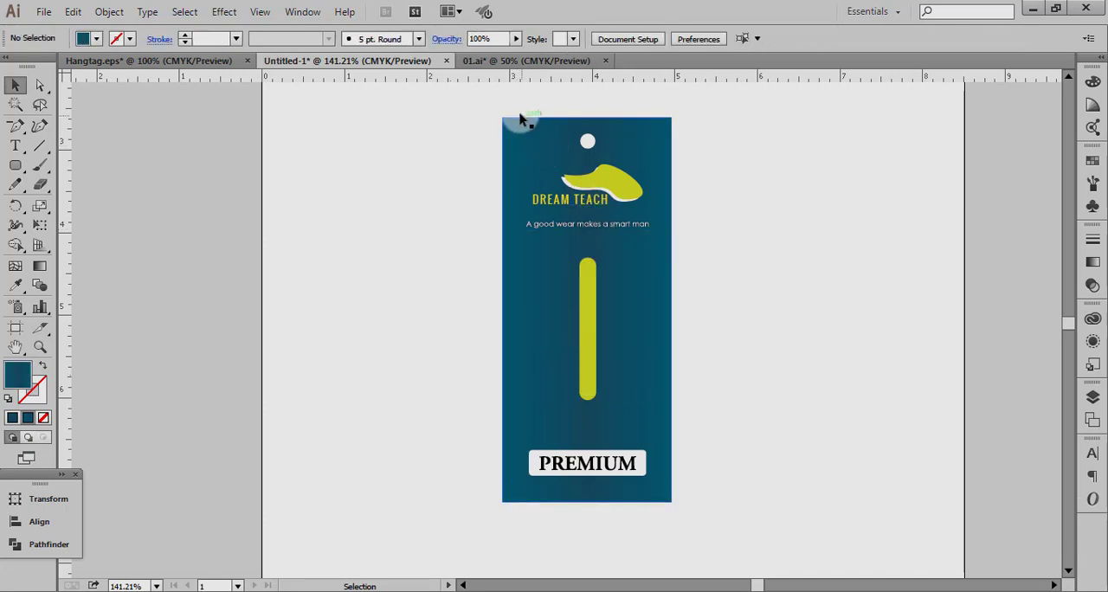
Examine the curved tag outline against the larger gradient rectangle that extends beyond it.
left_click_drag(475, 98, 718, 535)
left_click(698, 299)
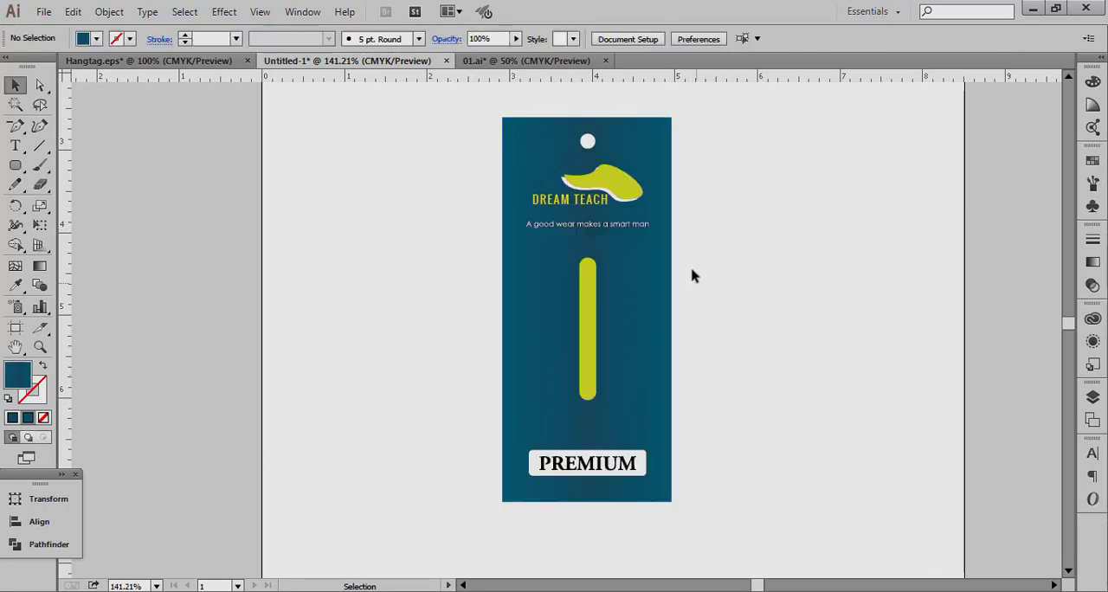
left_click(659, 136)
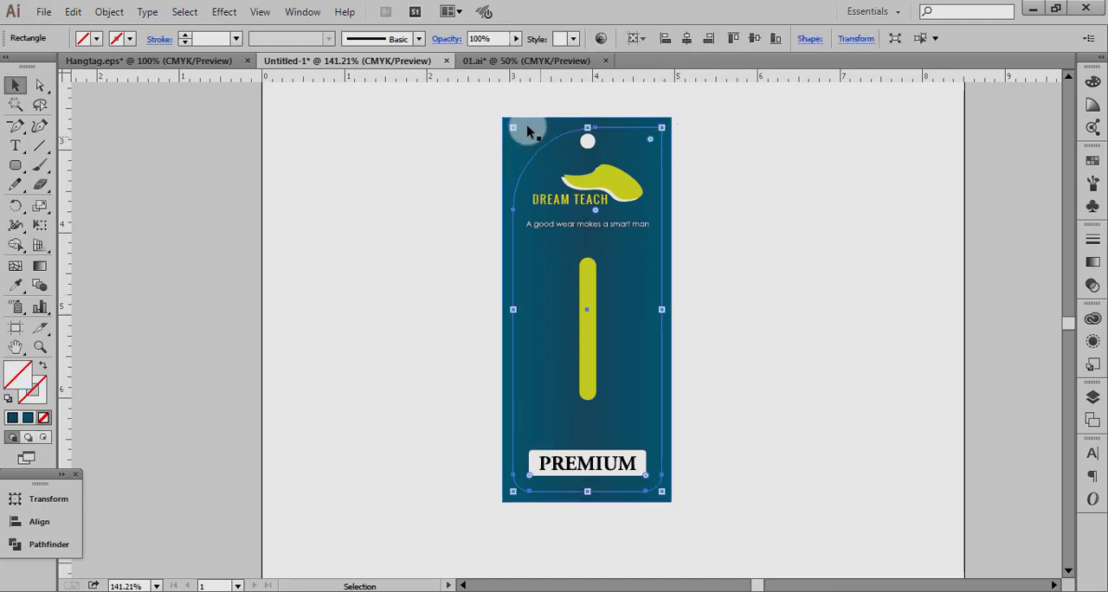
left_click(457, 129)
left_click_drag(485, 117, 698, 505)
left_click(687, 475)
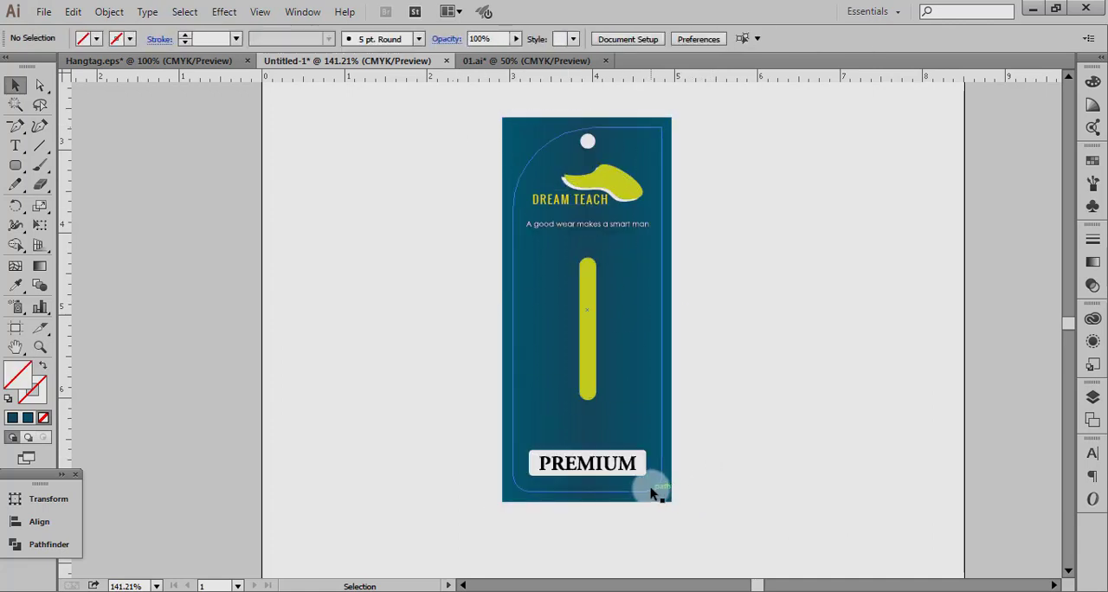
left_click(651, 491)
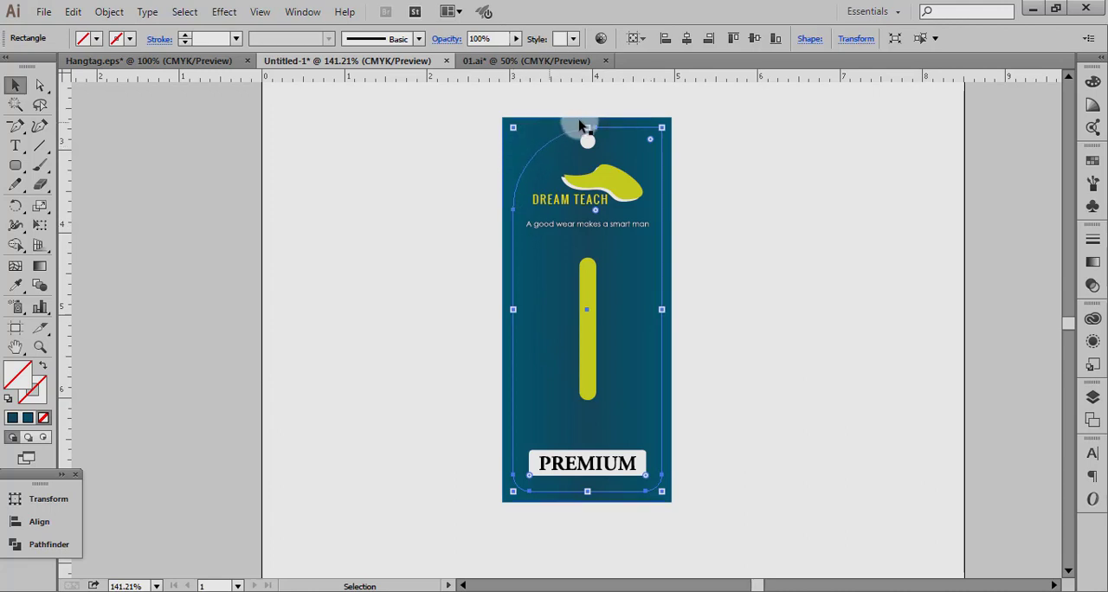
Select all of the tag's artwork, including the gradient rectangle and the curved outline.
left_click_drag(692, 111, 497, 530)
key("ctrl")
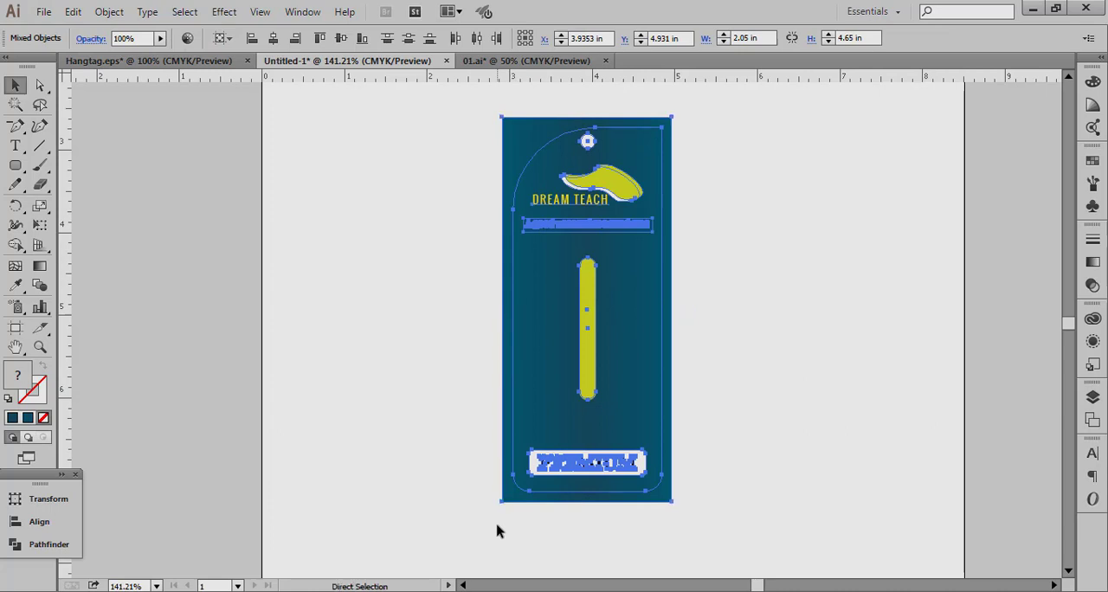
key("ctrl+minus")
key("ctrl+minus")
key("ctrl+minus")
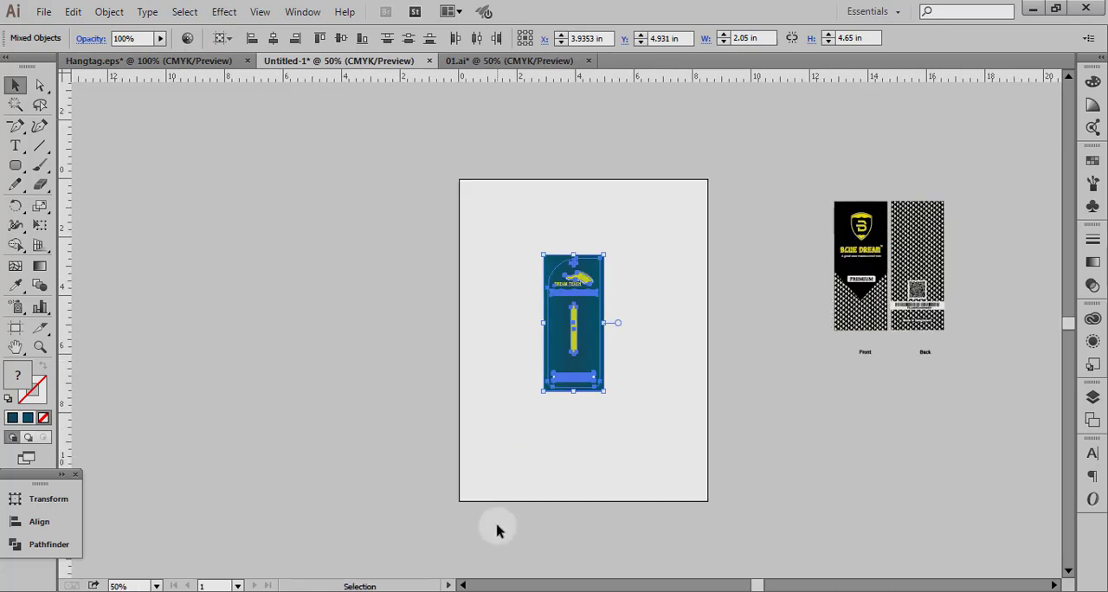
left_click(662, 238)
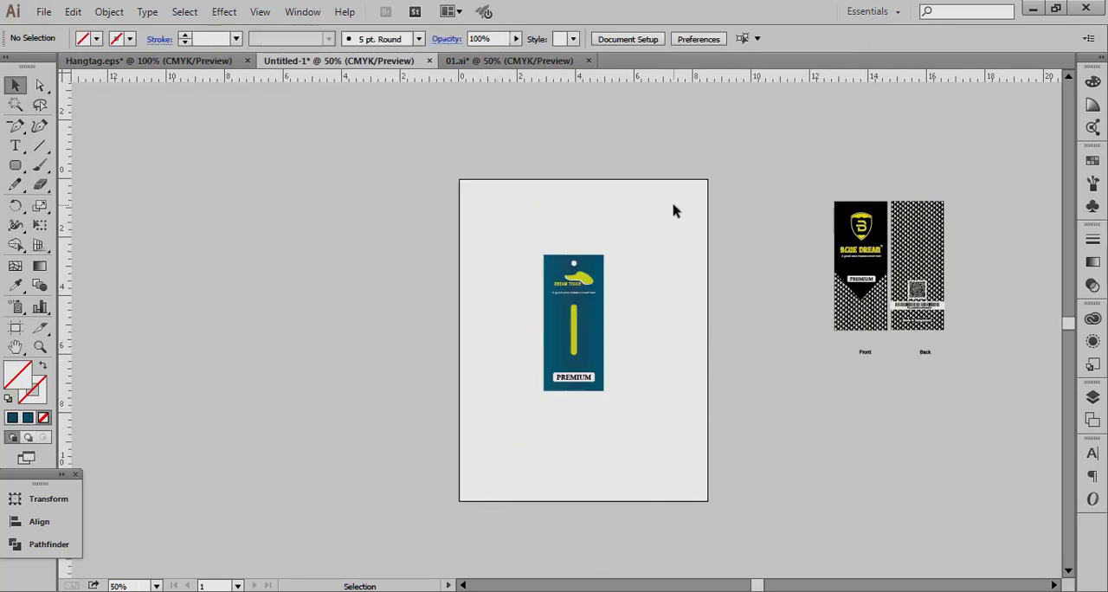
left_click_drag(673, 206, 529, 447)
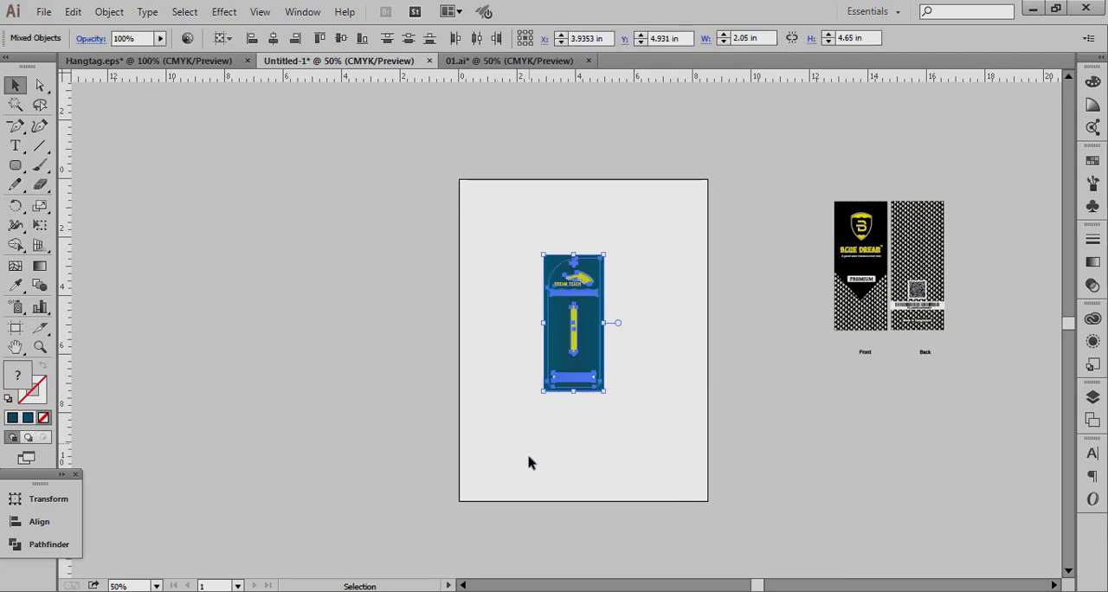
mouse_move(526, 581)
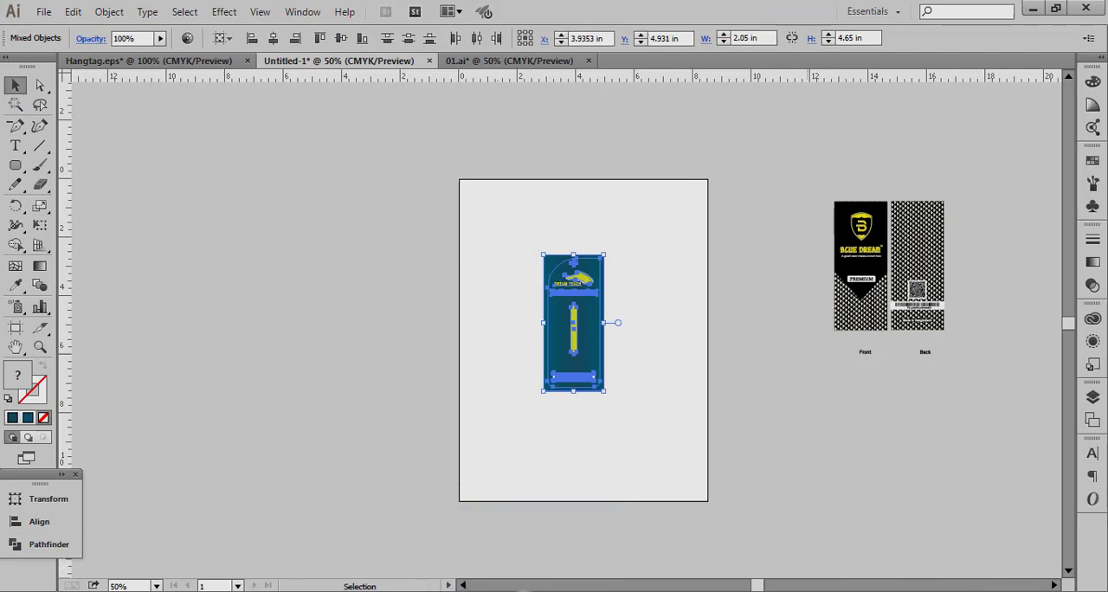
left_click(523, 591)
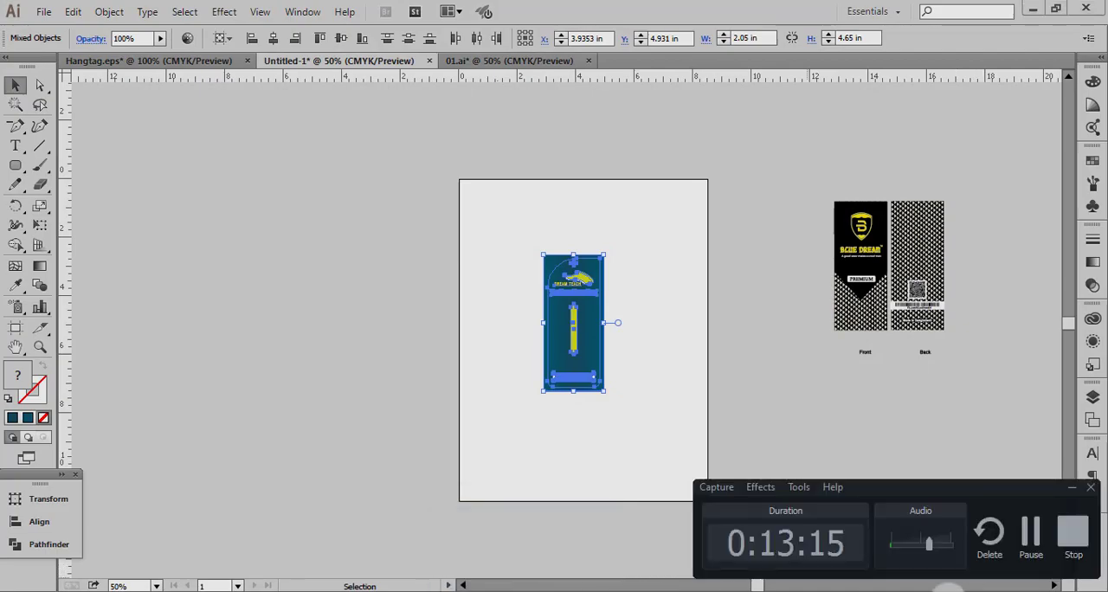
left_click(1077, 544)
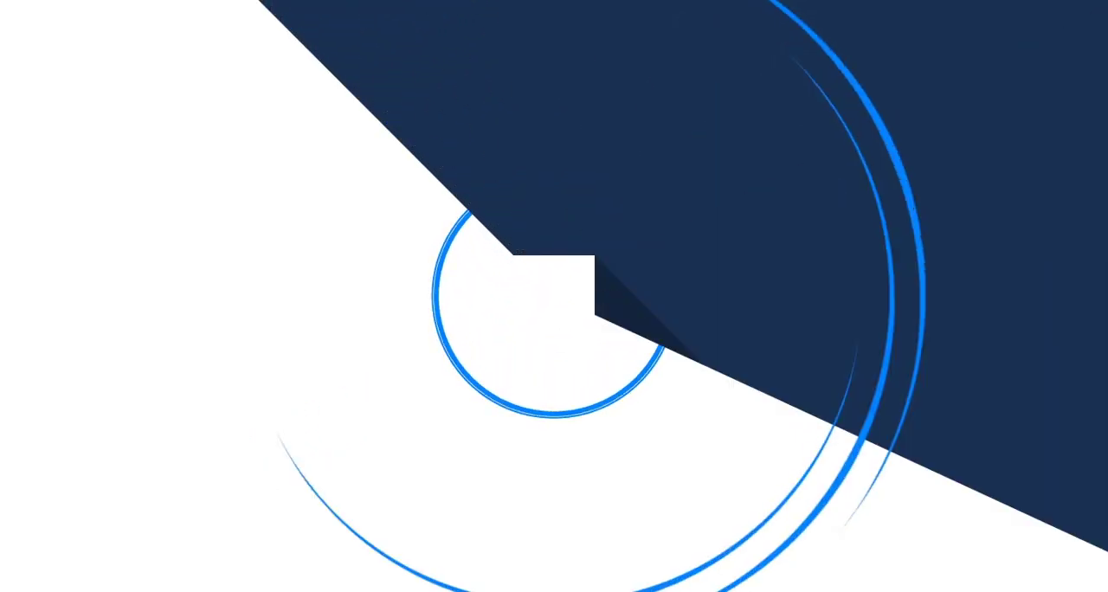